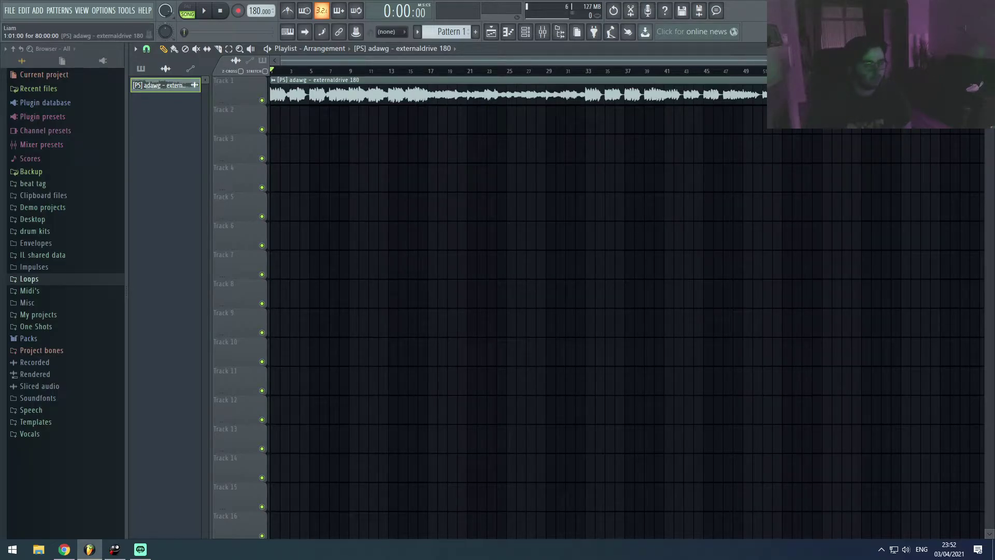
pyautogui.scroll(-3, 524, 60)
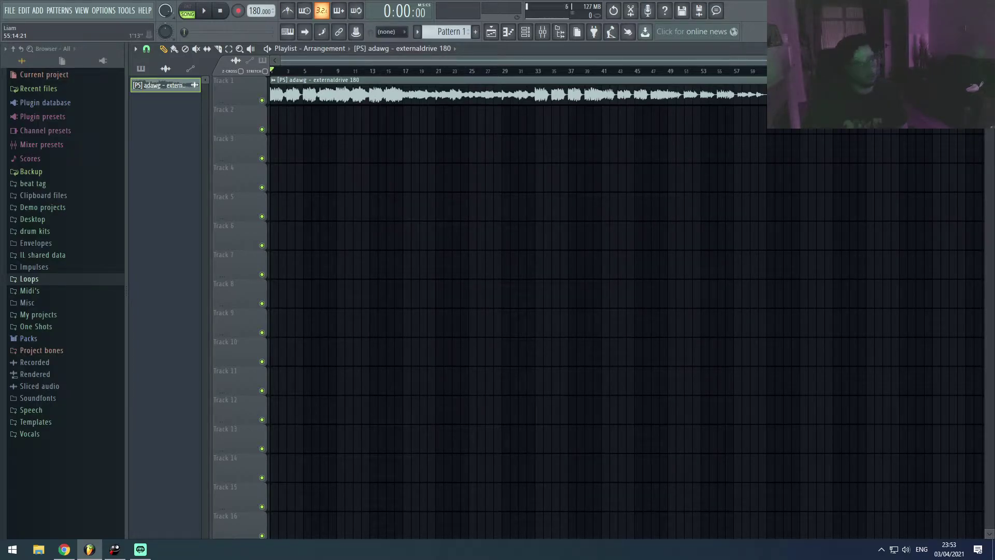
pyautogui.hotkey('ctrl', 's')
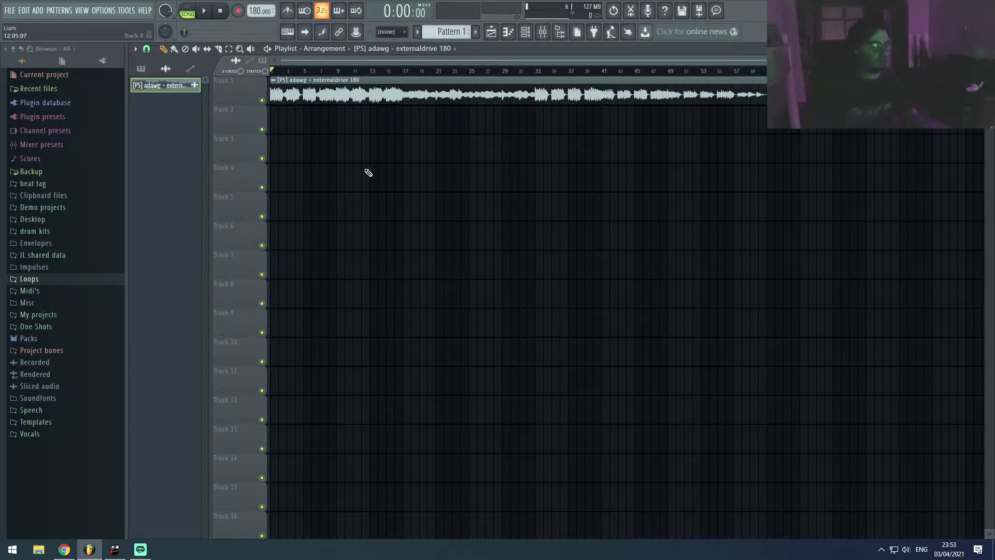
pyautogui.scroll(4, 221, 126)
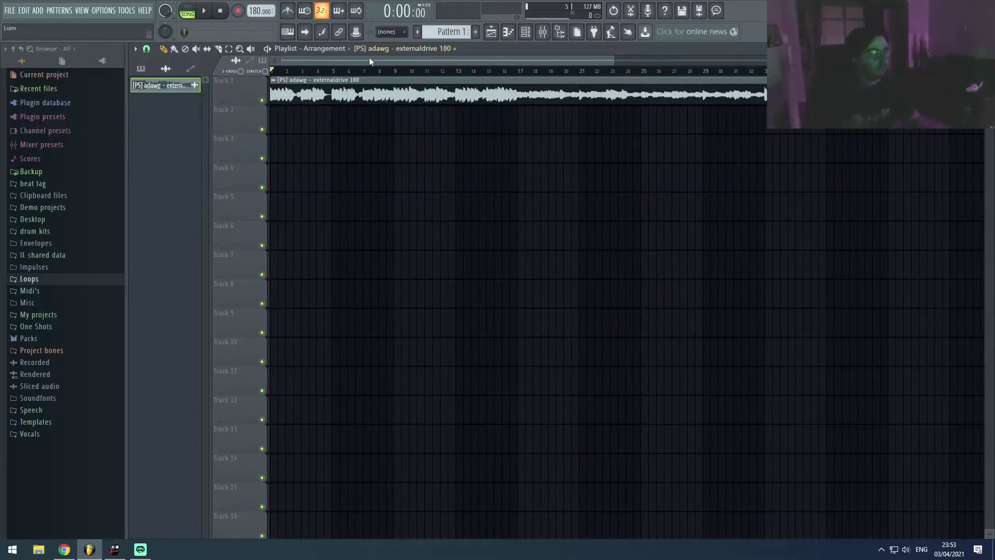
pyautogui.scroll(-4, 295, 158)
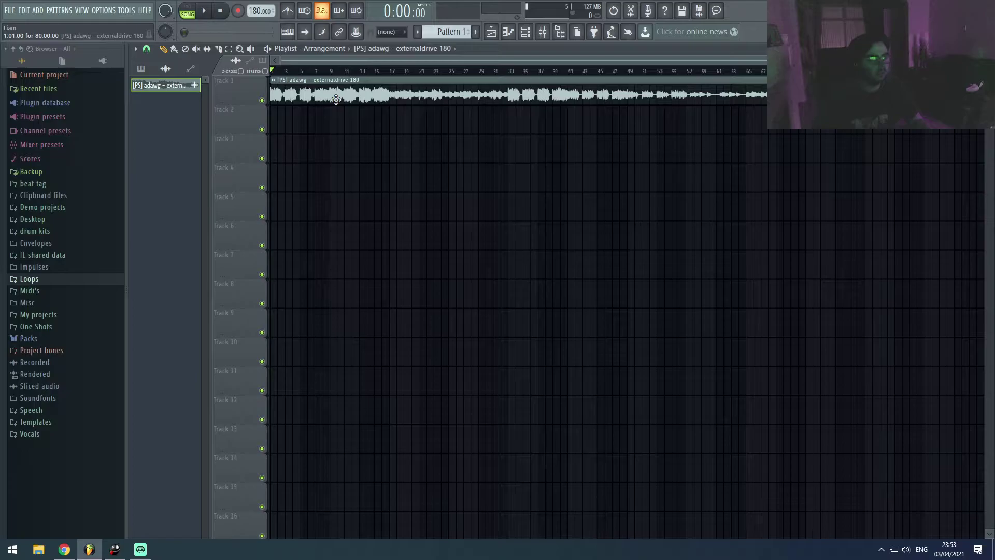
# Play the arrangement and route the externaldrive 180 loop's channel to mixer insert 1
pyautogui.press('space')
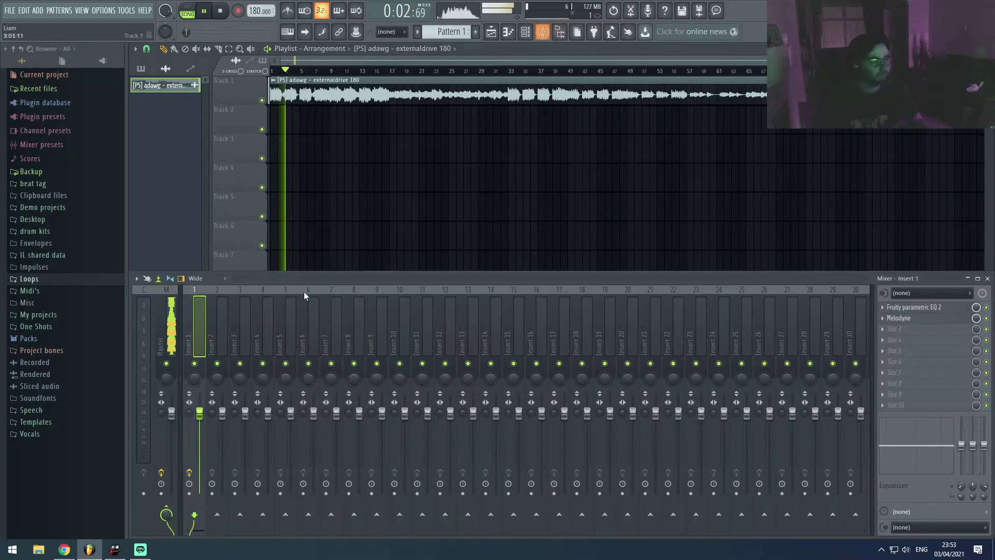
pyautogui.click(542, 31)
pyautogui.click(491, 31)
pyautogui.click(491, 32)
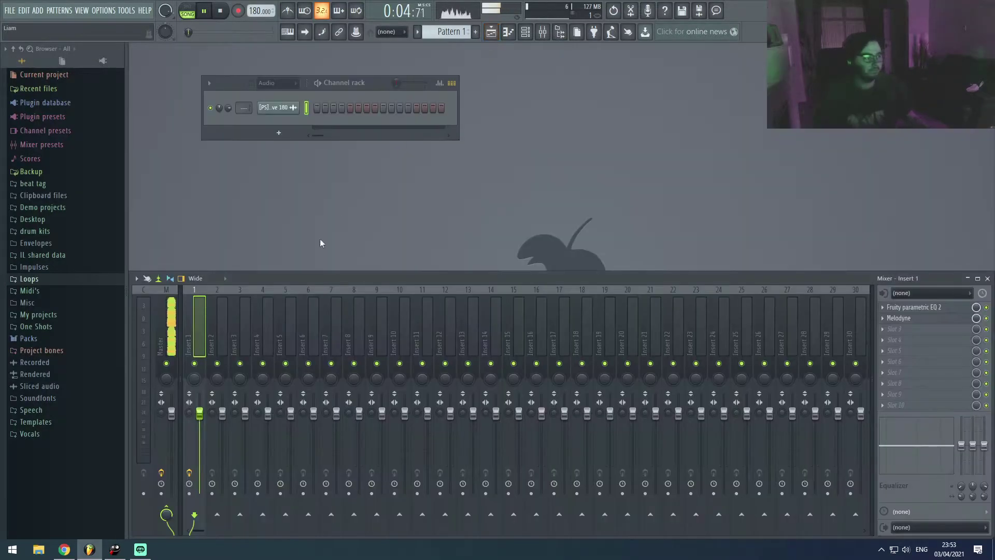
pyautogui.hotkey('ctrl', 'l')
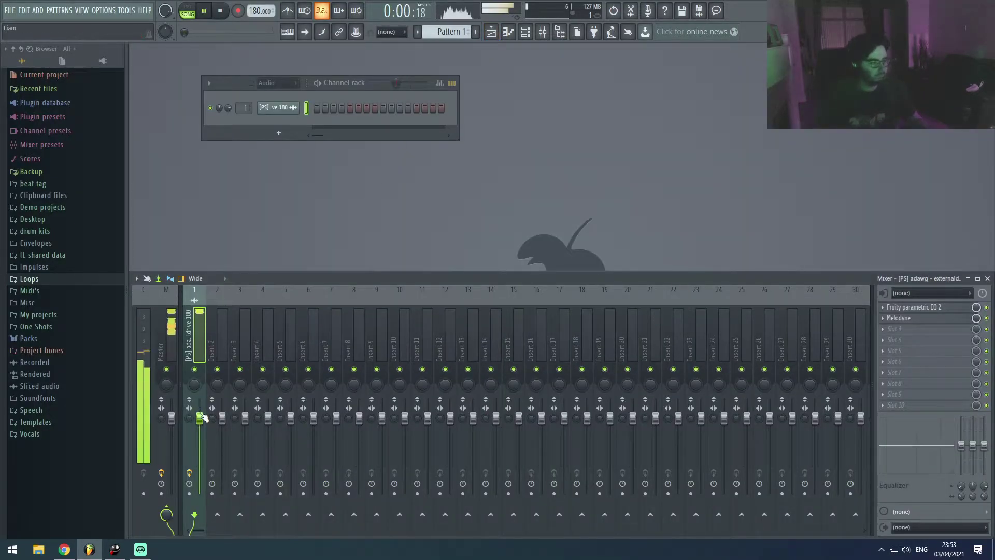
# Show all channels in a widened channel rack and move the audio loop's channel above the Sampler
pyautogui.click(277, 83)
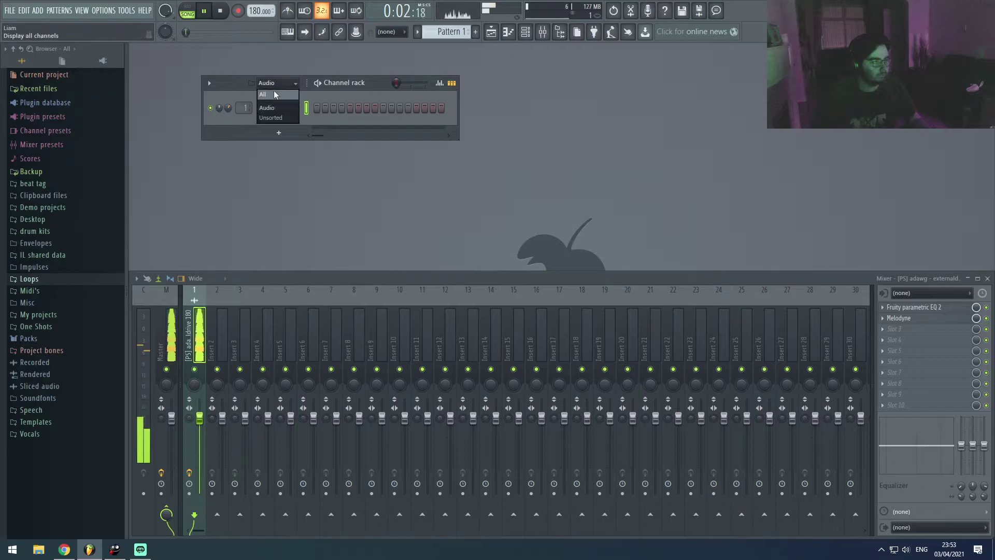
pyautogui.click(275, 93)
pyautogui.moveTo(459, 127); pyautogui.dragTo(857, 130)
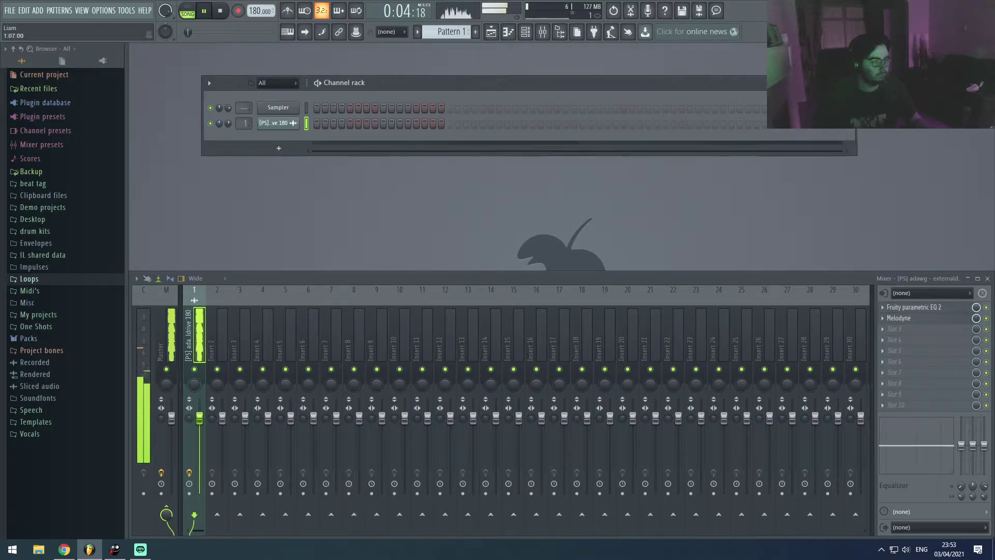
pyautogui.hotkey('alt', 'Up')
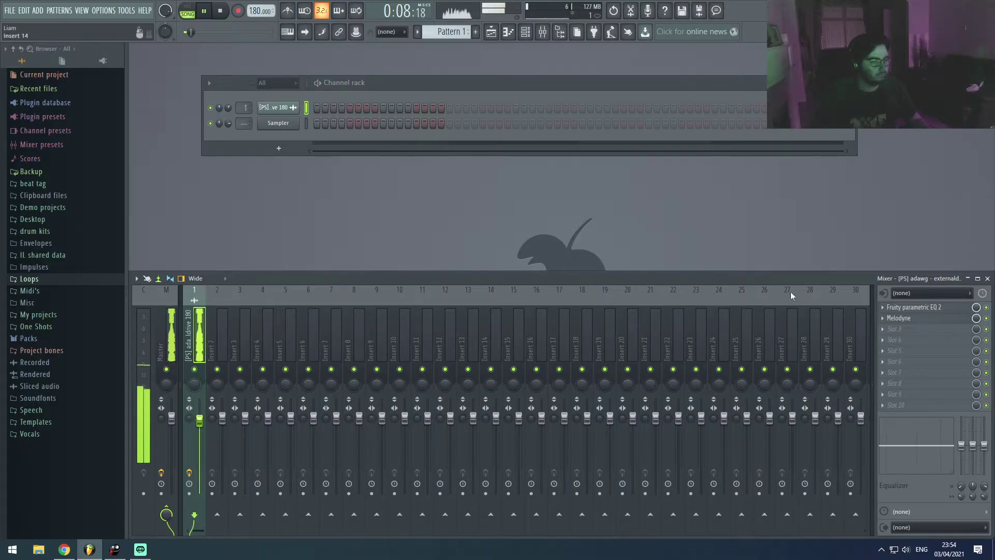
# Listen to the loop from bar 33 in the playlist and select the time range from bar 33 to bar 41
pyautogui.click(490, 32)
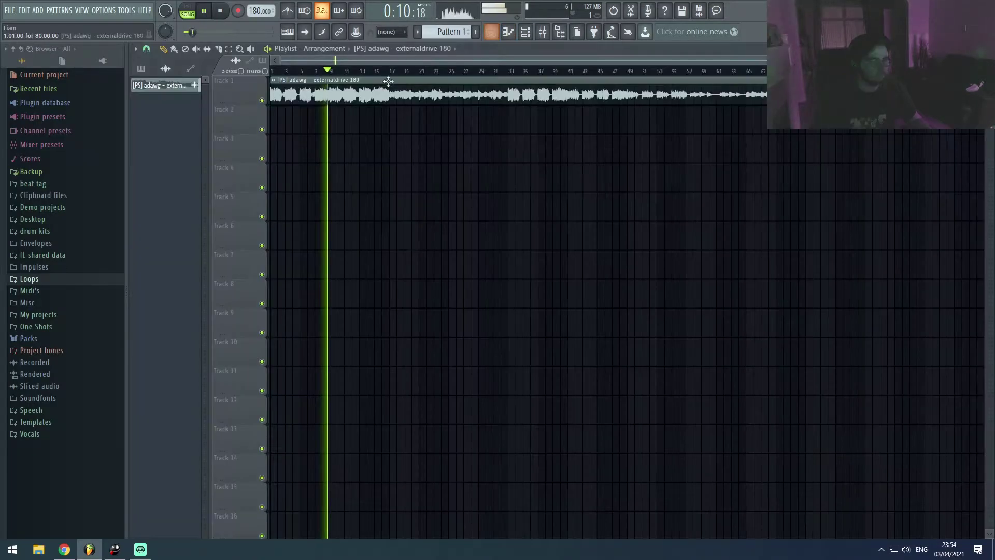
pyautogui.click(398, 72)
pyautogui.click(511, 72)
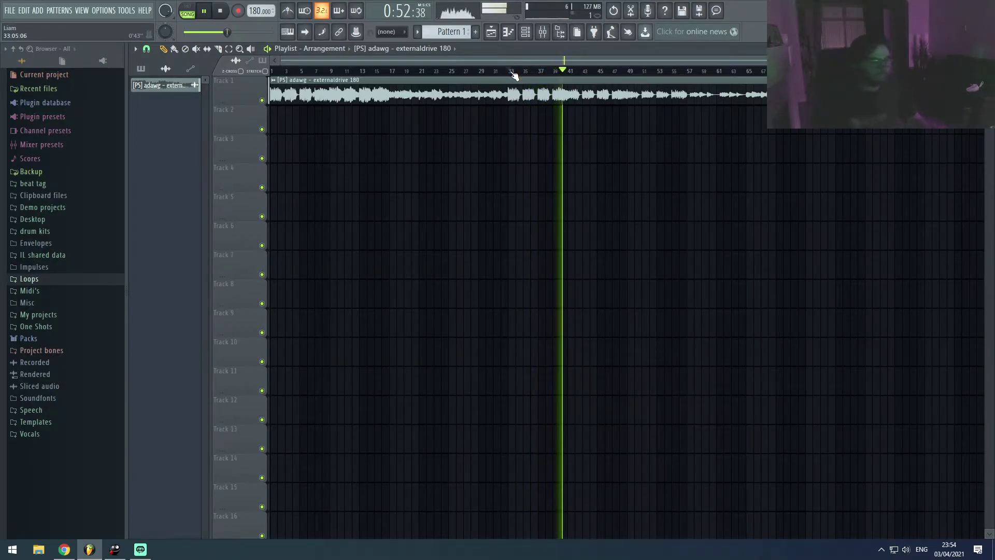
pyautogui.moveTo(513, 76); pyautogui.dragTo(551, 78)
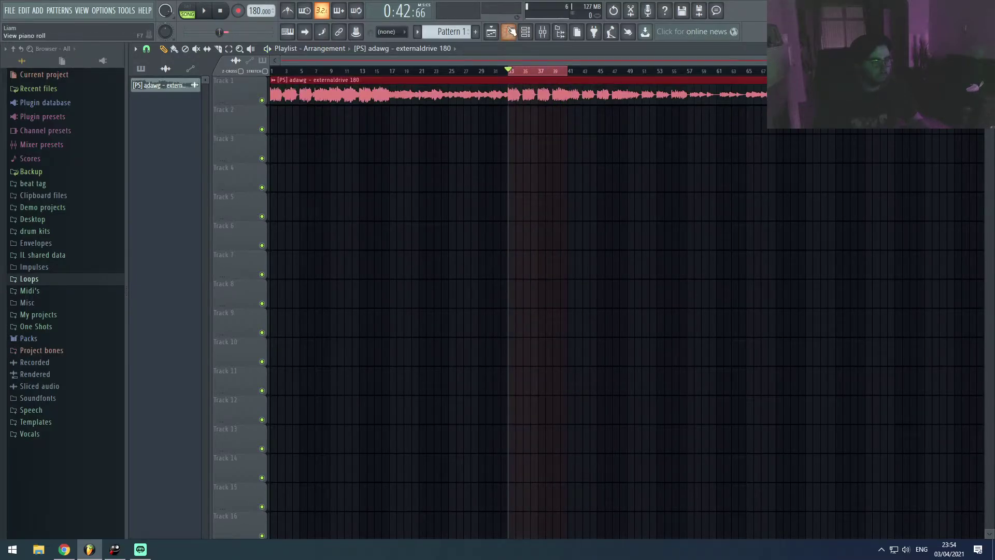
# Transfer the selected section of the loop into the Melodyne plugin on mixer insert 1
pyautogui.click(493, 31)
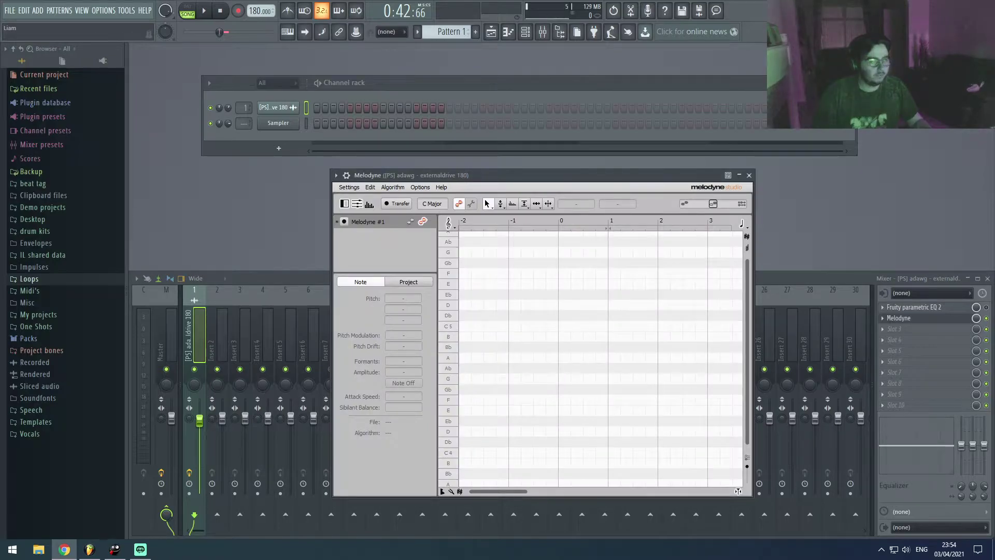
pyautogui.click(399, 204)
pyautogui.press('space')
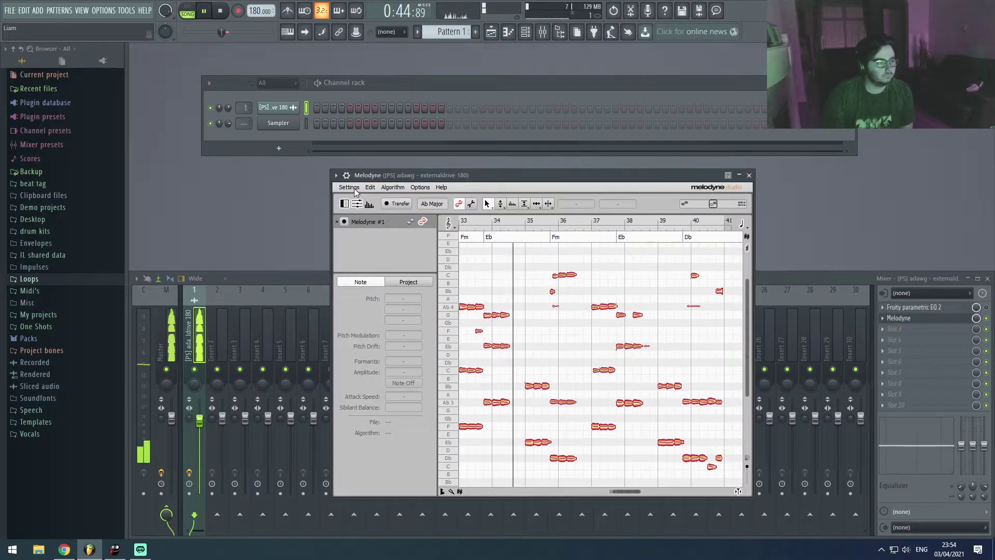
# Save Melodyne's detected notes as the MIDI file Untitled on the Desktop, replacing the existing file, and close Melodyne
pyautogui.click(430, 350)
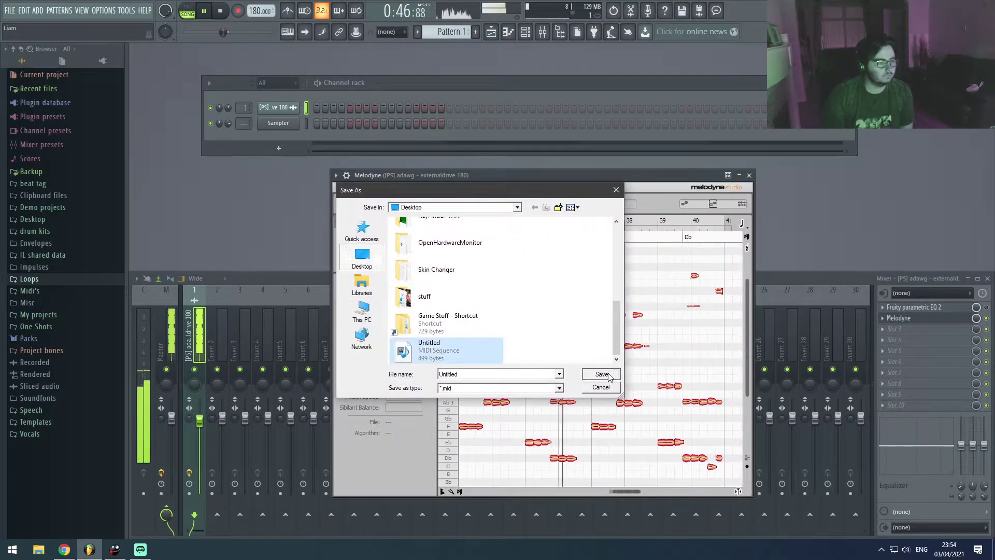
pyautogui.click(601, 374)
pyautogui.click(527, 277)
pyautogui.click(898, 318)
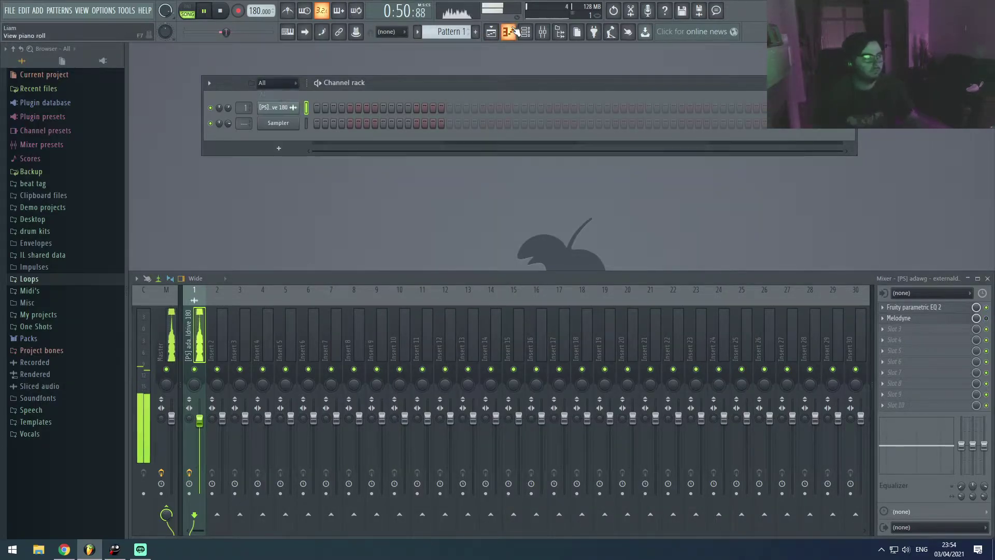
# Return the playlist's playback position to the start of the arrangement and hide the playlist
pyautogui.click(491, 31)
pyautogui.click(273, 72)
pyautogui.click(273, 71)
pyautogui.click(492, 32)
# Import the Untitled MIDI file from the desktop into the Sampler channel and move its notes to start at bar 1
pyautogui.click(90, 550)
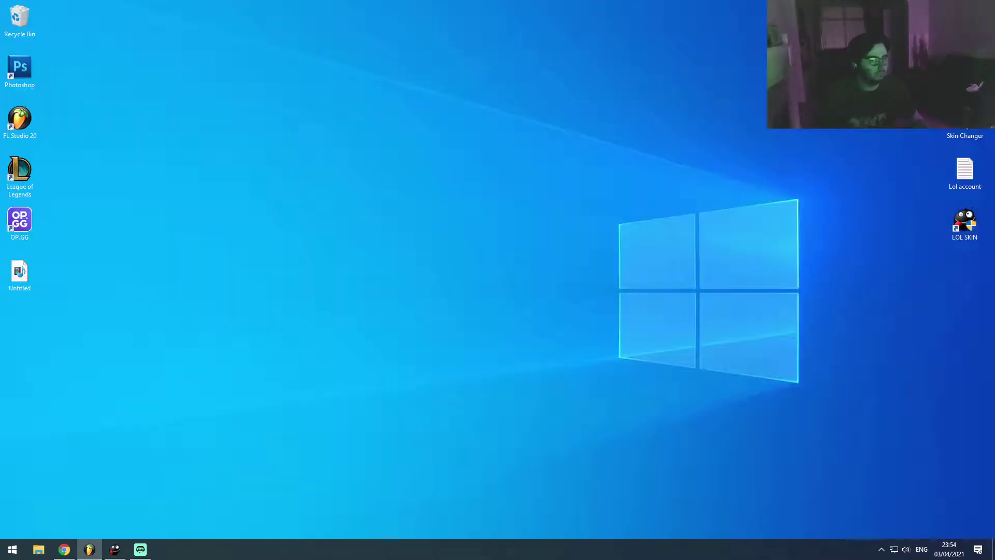
pyautogui.moveTo(19, 285); pyautogui.dragTo(288, 133)
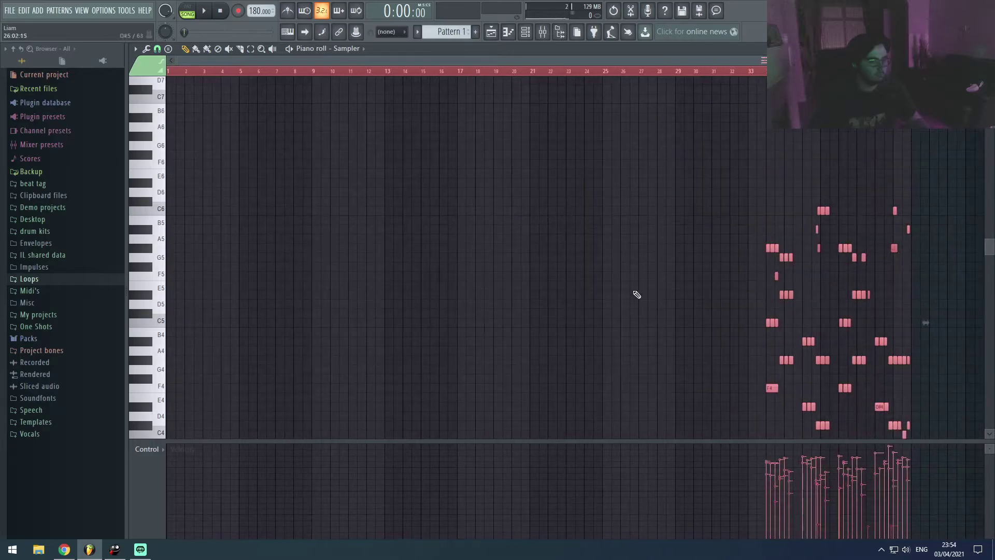
pyautogui.moveTo(768, 251); pyautogui.dragTo(164, 251)
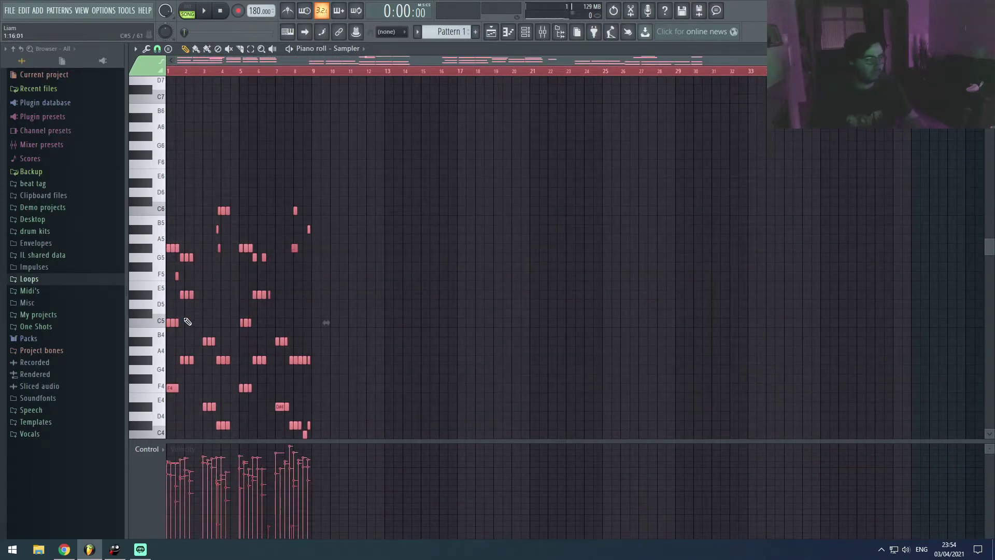
# Transpose all the Sampler's notes up two octaves and close the piano roll
pyautogui.hotkey('ctrl', 'Up')
pyautogui.hotkey('ctrl', 'Up')
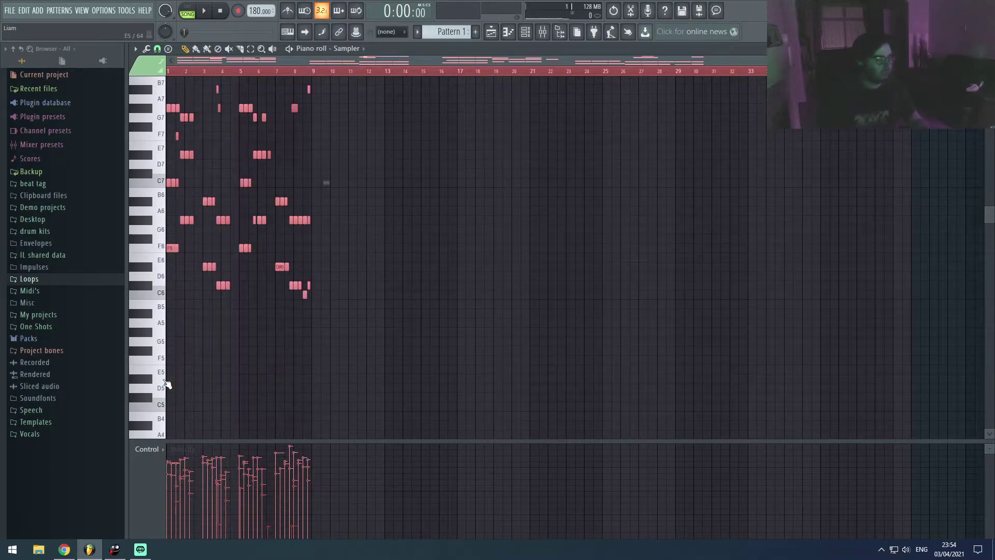
pyautogui.scroll(4, 170, 381)
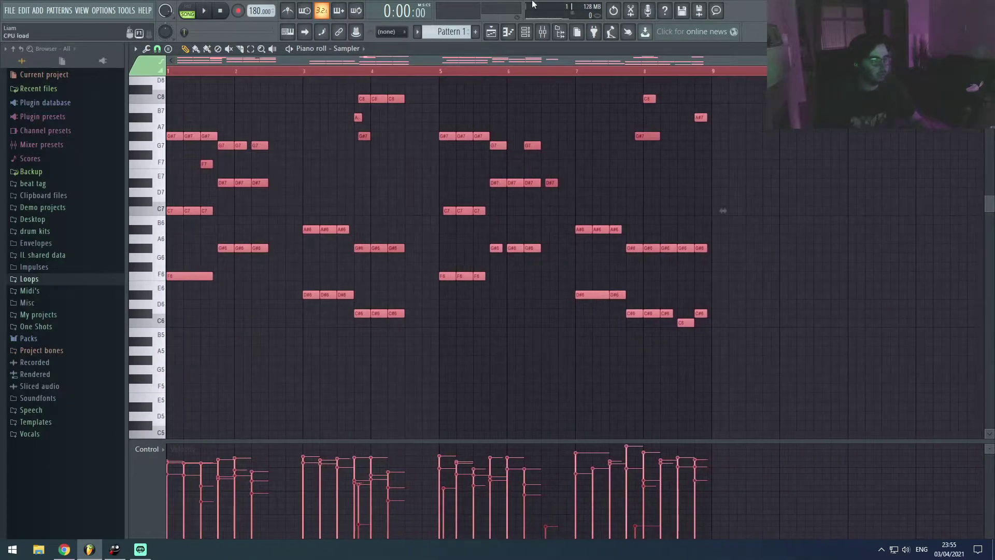
pyautogui.click(508, 32)
# Add the YK - Metro HH (Hats)_2 hi-hat from the !1STASH drum kit as a new channel
pyautogui.click(62, 231)
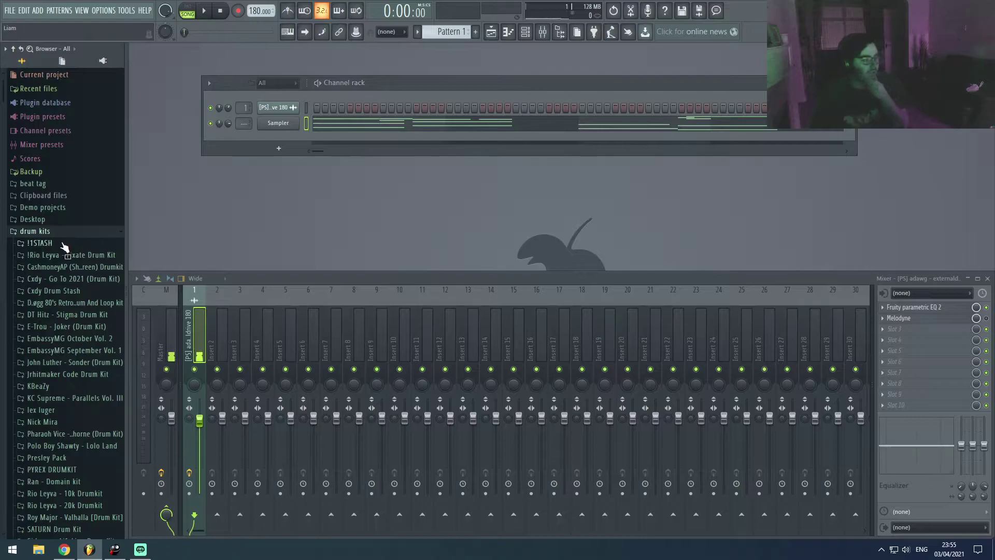
pyautogui.click(63, 243)
pyautogui.click(57, 303)
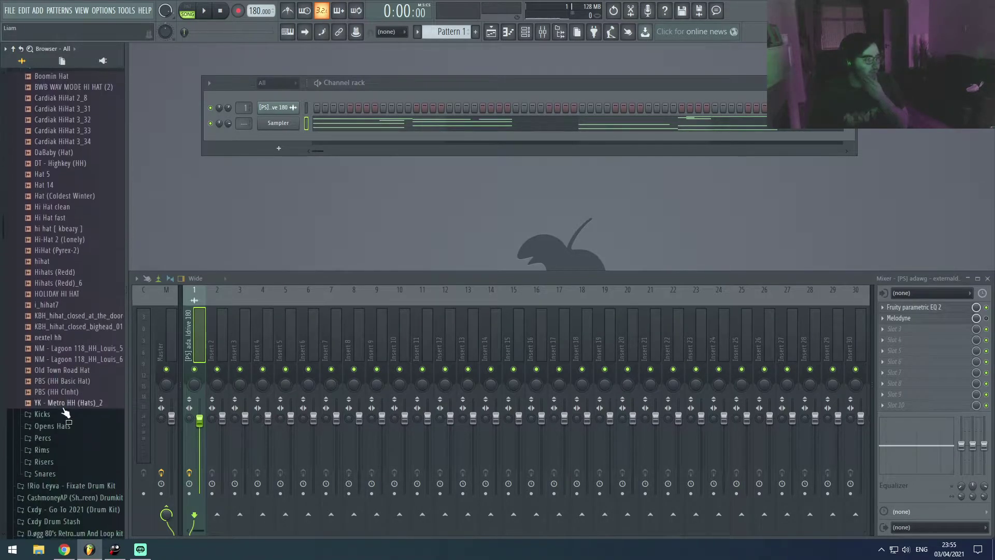
pyautogui.moveTo(77, 408); pyautogui.dragTo(280, 140)
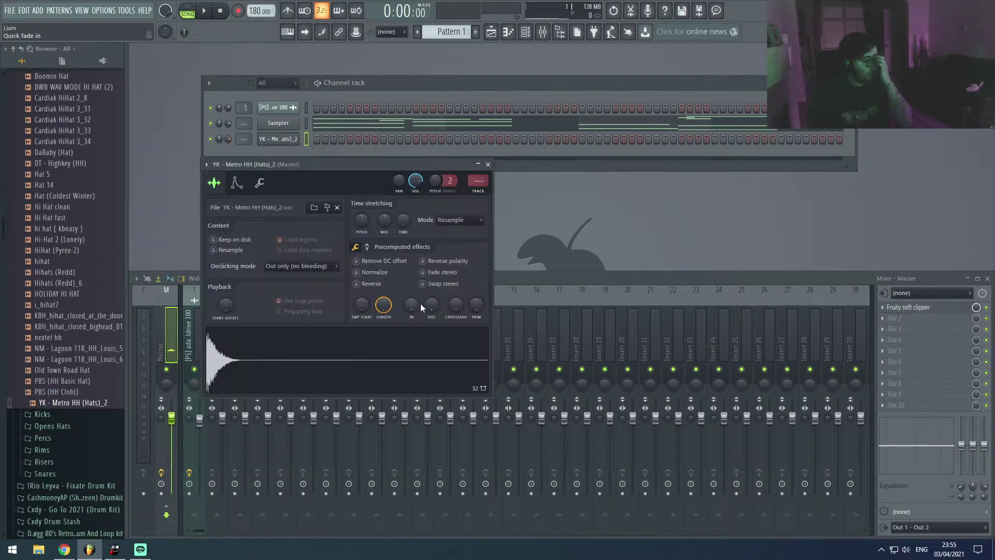
pyautogui.click(488, 163)
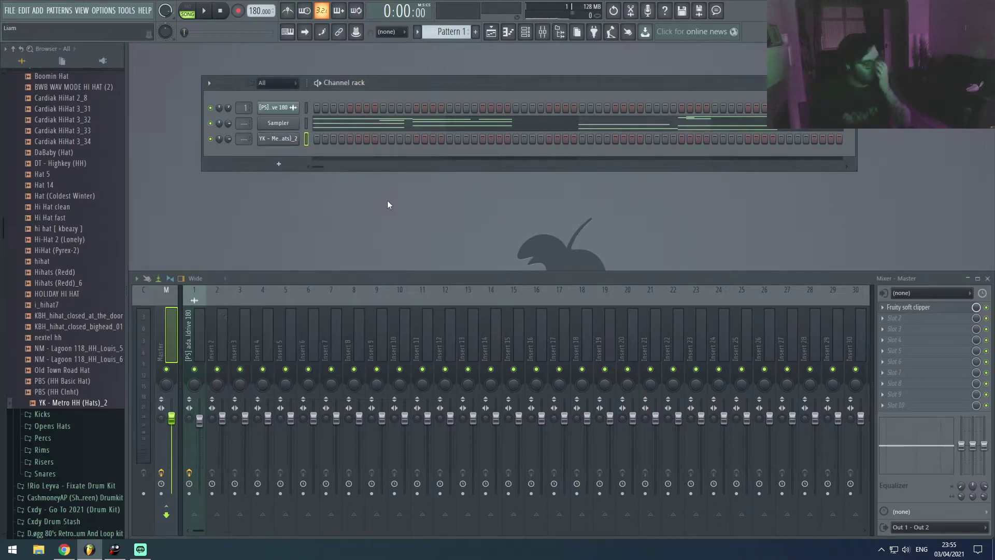
# Browse the clap samples in the !1STASH drum kit
pyautogui.scroll(10, 78, 311)
pyautogui.click(78, 302)
pyautogui.click(61, 266)
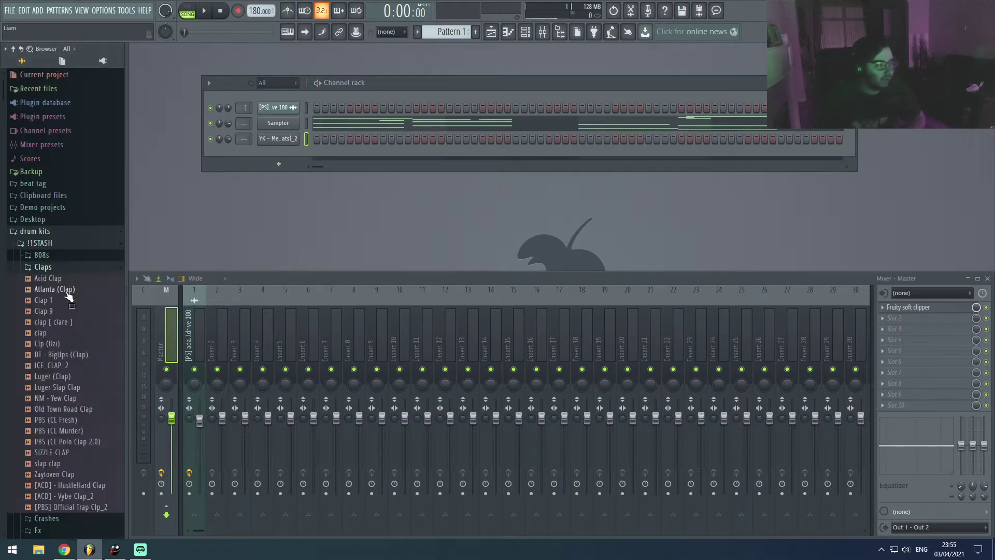
pyautogui.scroll(-2, 70, 303)
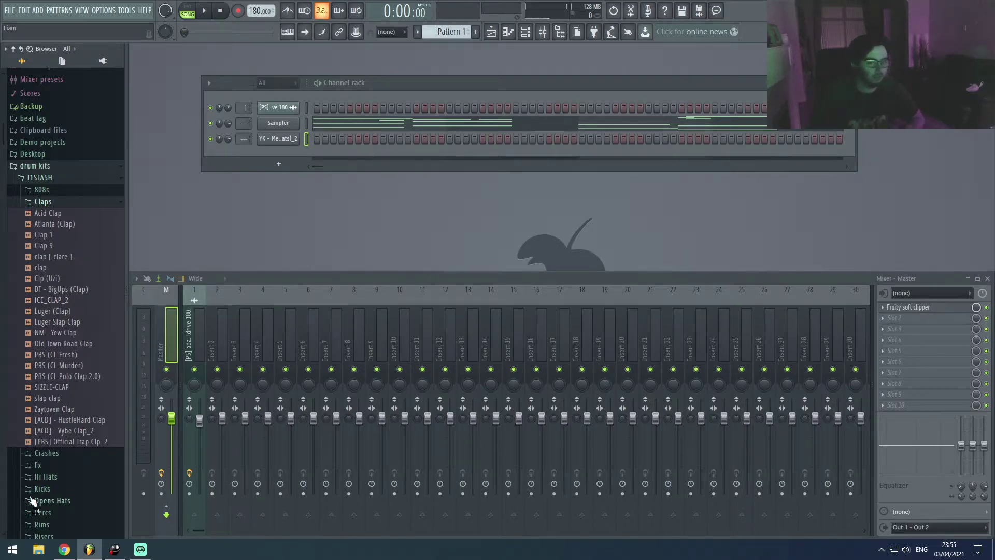
# Switch to Spotify, listen to JETSKI from the "!" playlist as a reference, and close Spotify
pyautogui.click(12, 549)
pyautogui.click(97, 381)
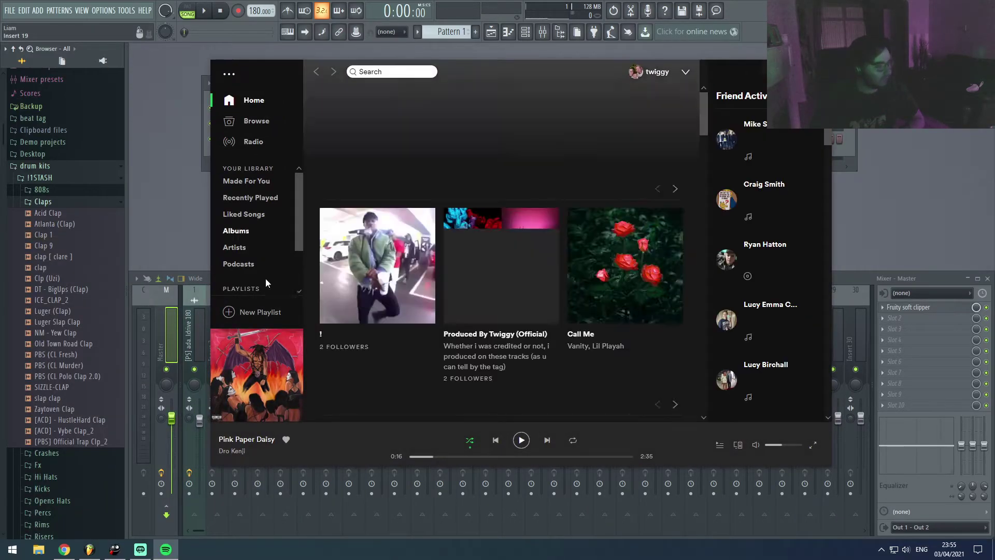
pyautogui.click(246, 241)
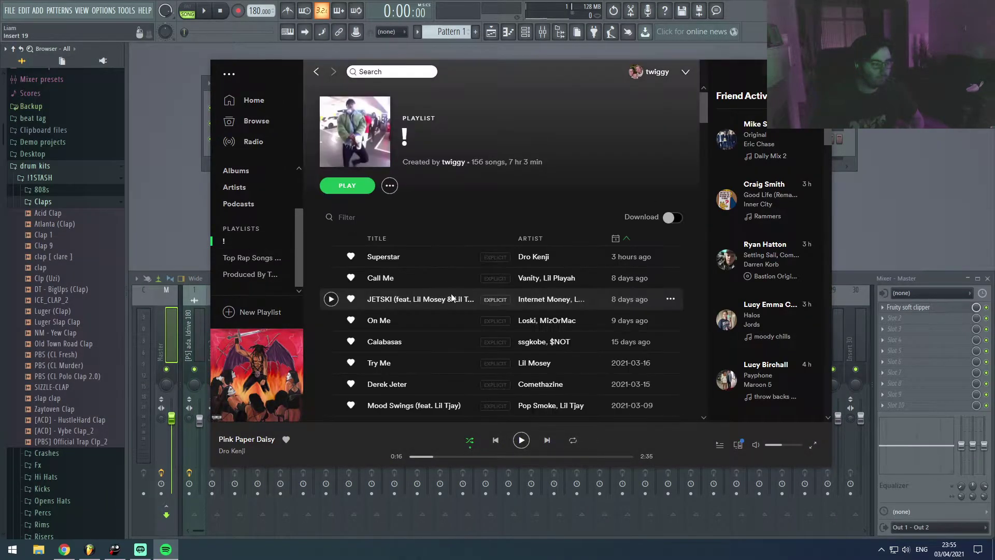
pyautogui.doubleClick(396, 300)
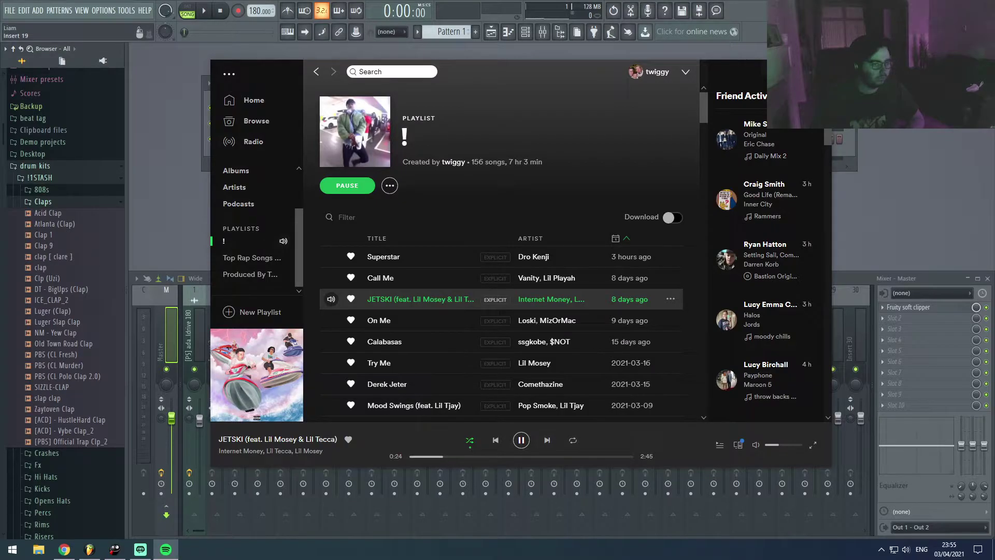
pyautogui.hotkey('alt', 'F4')
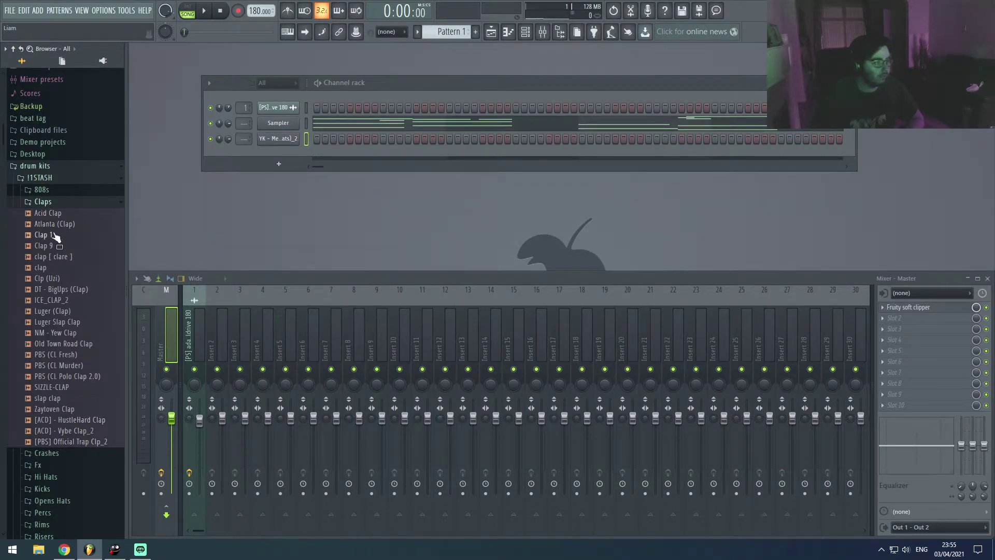
# Add the 808 TRANSCEND sample from the !1STASH kit's 808s folder as a channel below the Sampler
pyautogui.moveTo(212, 177); pyautogui.dragTo(67, 201)
pyautogui.click(66, 201)
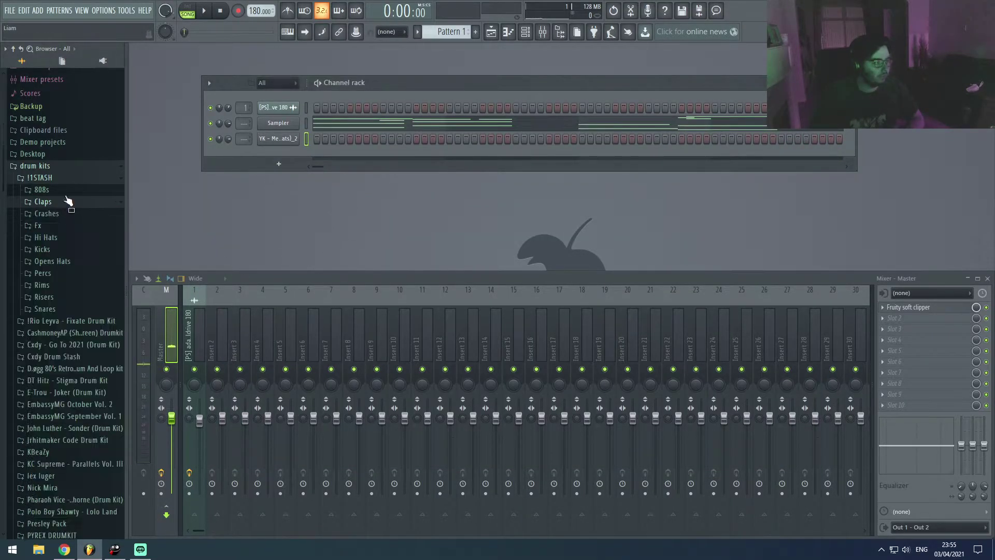
pyautogui.click(41, 189)
pyautogui.moveTo(282, 126); pyautogui.dragTo(285, 130)
pyautogui.click(41, 74)
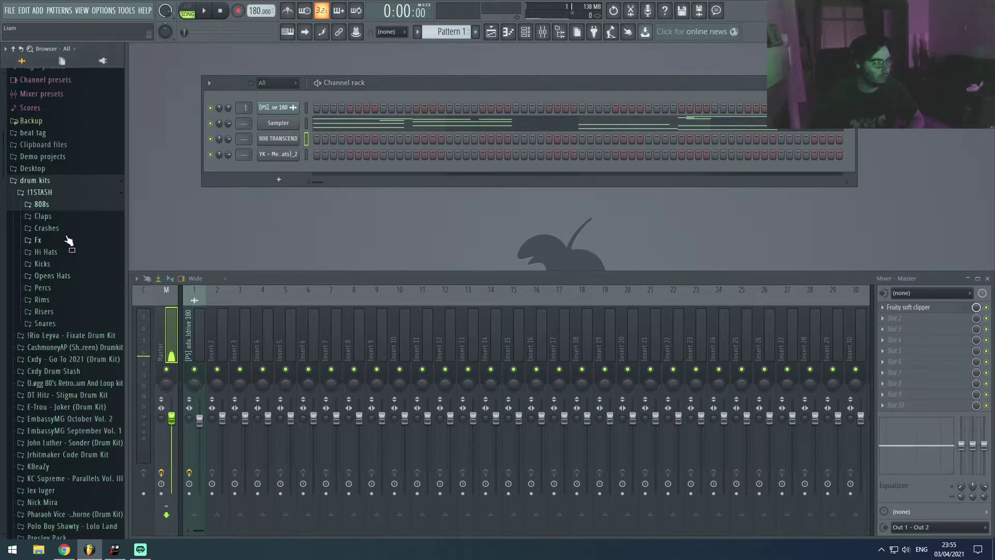
# Add the [PBS] Official Trap Clp_2 clap from the !1STASH kit's Claps folder as a channel below the hi-hat
pyautogui.click(75, 216)
pyautogui.moveTo(228, 206); pyautogui.dragTo(284, 169)
pyautogui.click(60, 150)
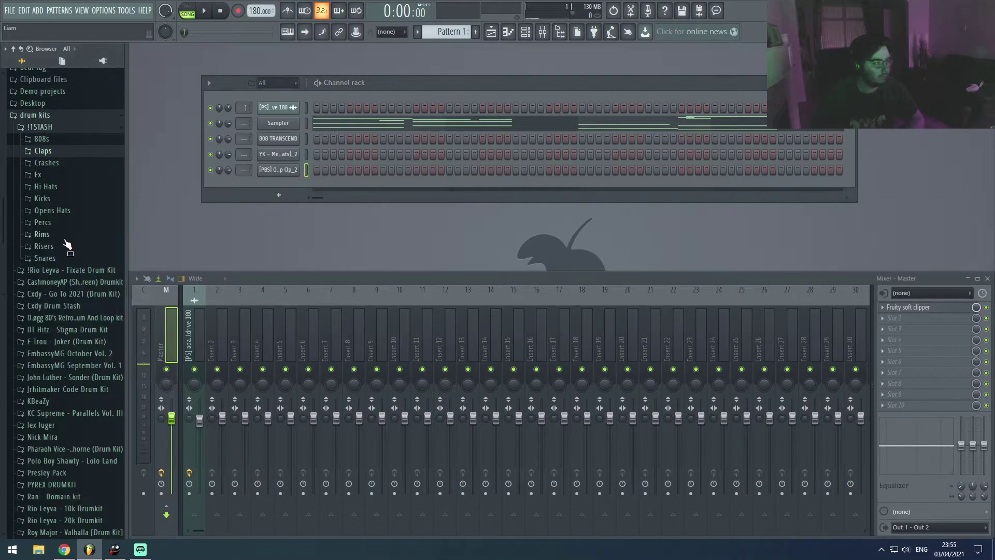
# Add open hat [ shorty ] as the last channel and nm - haley kick above the hi-hat, from the !1STASH kit's Opens Hats and Kicks folders
pyautogui.click(73, 211)
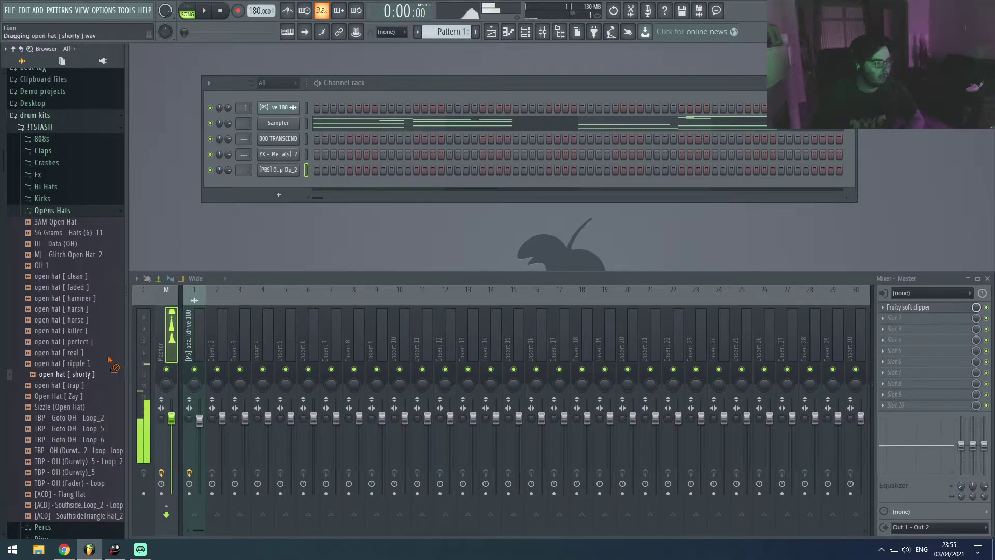
pyautogui.moveTo(287, 184); pyautogui.dragTo(287, 186)
pyautogui.click(67, 199)
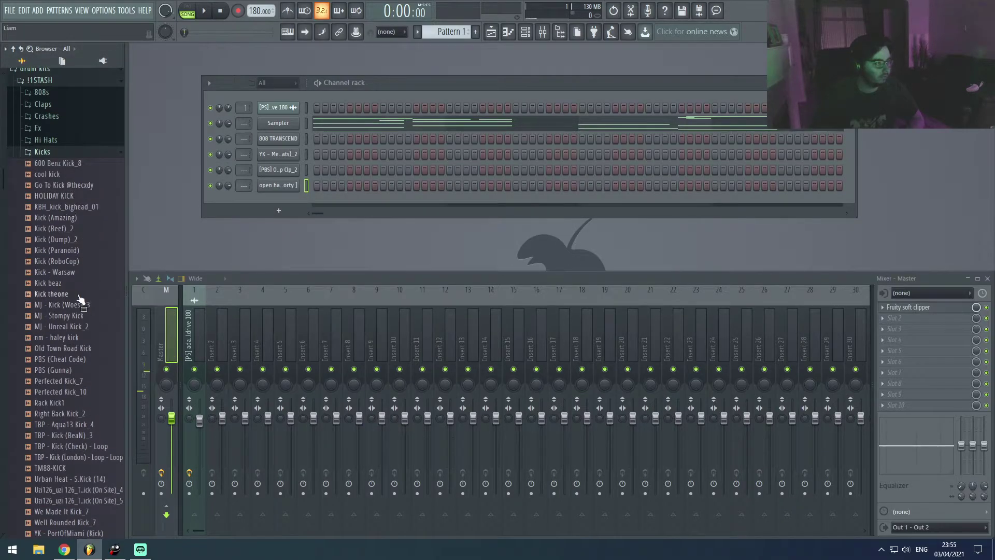
pyautogui.moveTo(281, 145); pyautogui.dragTo(281, 148)
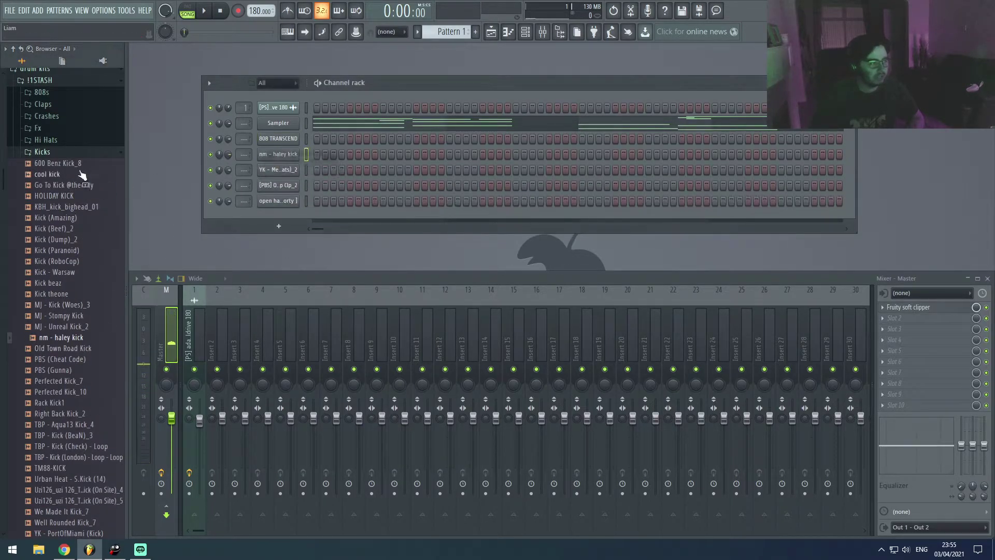
# Audition the !1STASH kit's Snares folder, add Snare [ Codeine ] as the last channel, and collapse the kit folder
pyautogui.click(72, 153)
pyautogui.click(63, 376)
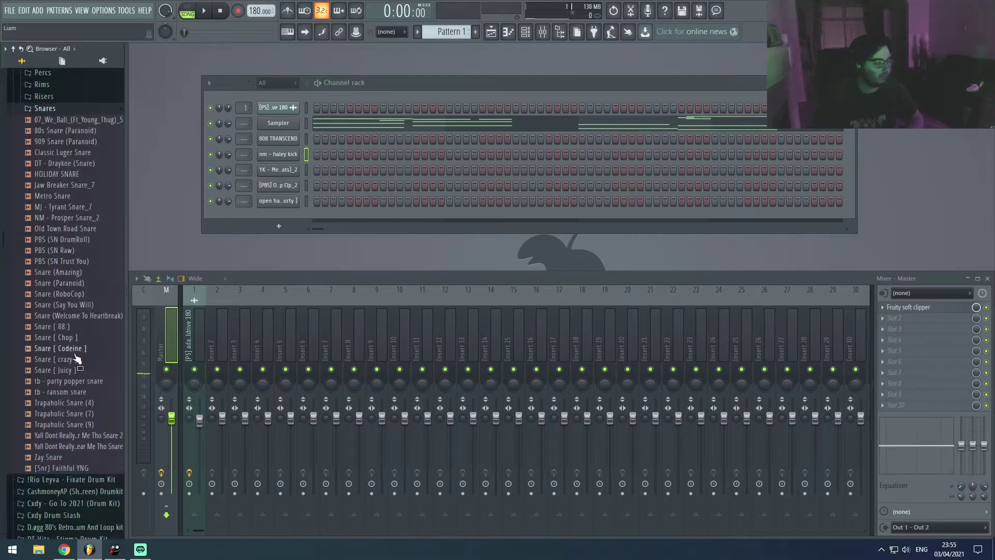
pyautogui.scroll(2, 75, 350)
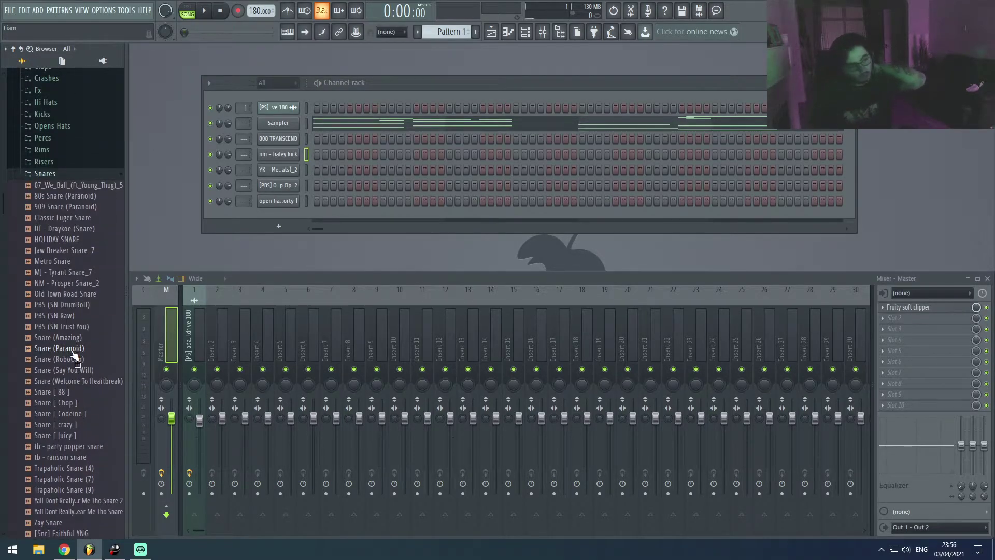
pyautogui.scroll(-2, 73, 355)
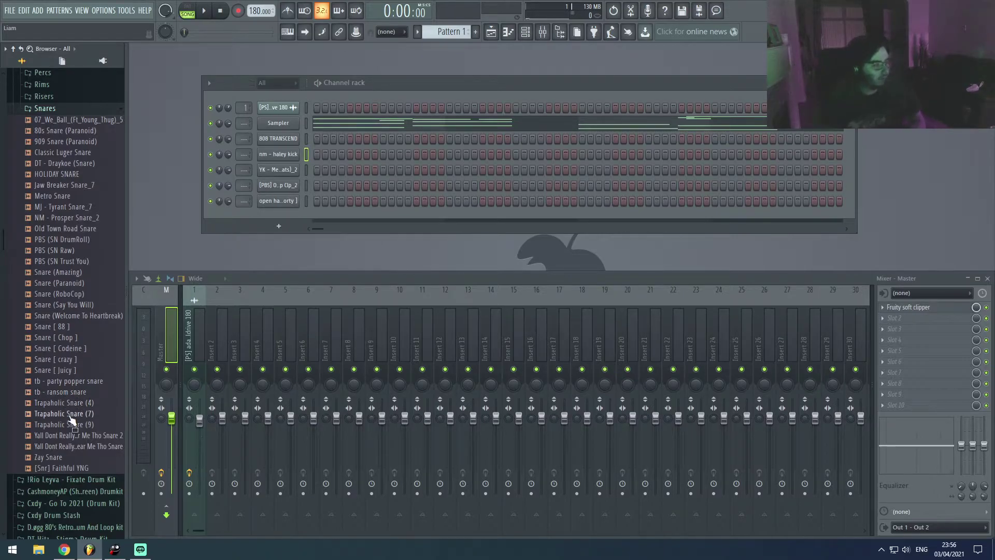
pyautogui.scroll(3, 69, 412)
pyautogui.scroll(-3, 65, 373)
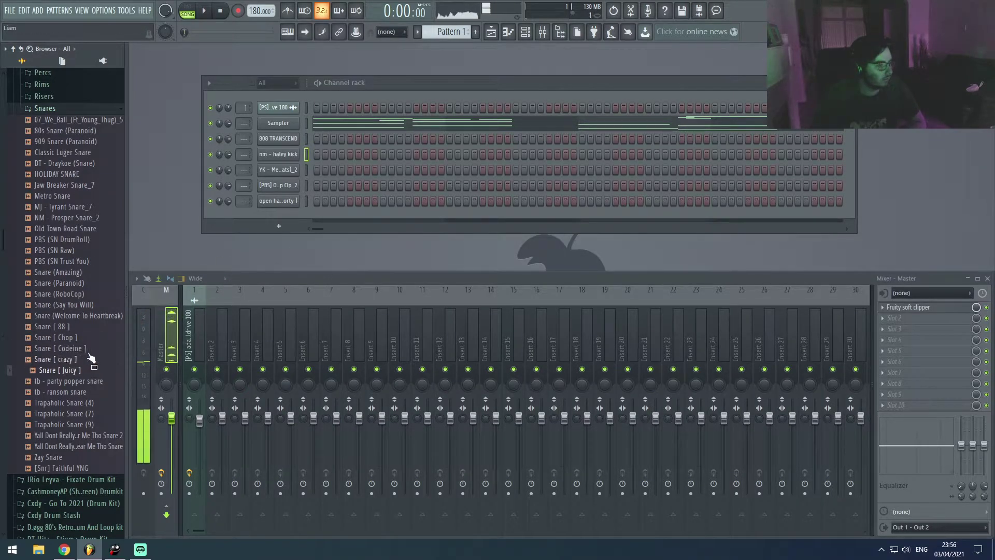
pyautogui.moveTo(296, 213); pyautogui.dragTo(297, 212)
pyautogui.scroll(10, 72, 233)
pyautogui.click(40, 238)
# Fill the YK - Metro HH hi-hat channel with a hit on every second step, and start playback of the arrangement
pyautogui.rightClick(293, 180)
pyautogui.rightClick(293, 170)
pyautogui.rightClick(293, 170)
pyautogui.click(321, 172)
pyautogui.hotkey('ctrl', 'Up')
pyautogui.click(491, 31)
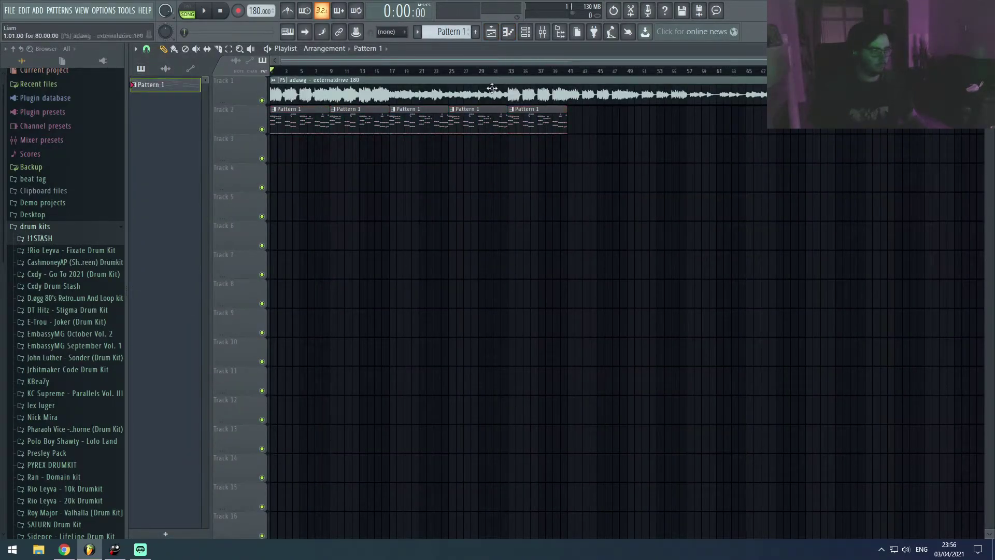
pyautogui.press('space')
pyautogui.click(490, 32)
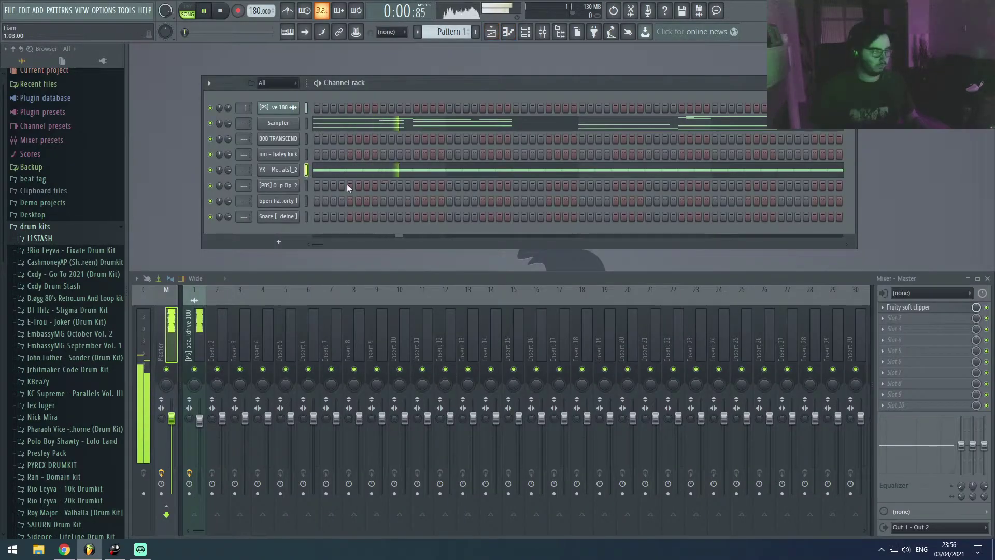
# Place a C5 clap on beat 3 of each of the eight bars, and select the whole playlist arrangement
pyautogui.rightClick(278, 185)
pyautogui.click(311, 191)
pyautogui.click(203, 321)
pyautogui.click(271, 321)
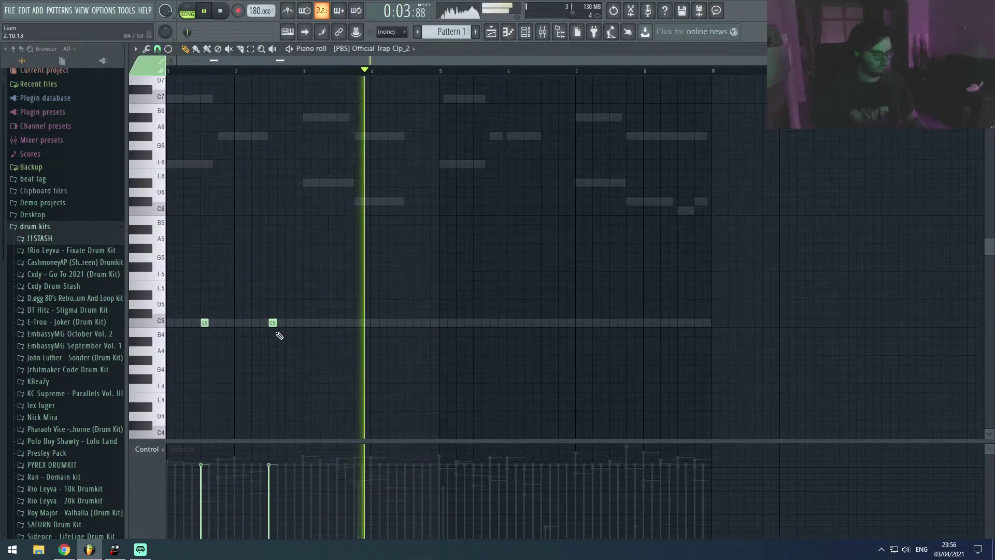
pyautogui.hotkey('ctrl', 'b')
pyautogui.hotkey('ctrl', 'b')
pyautogui.hotkey('ctrl', 'a')
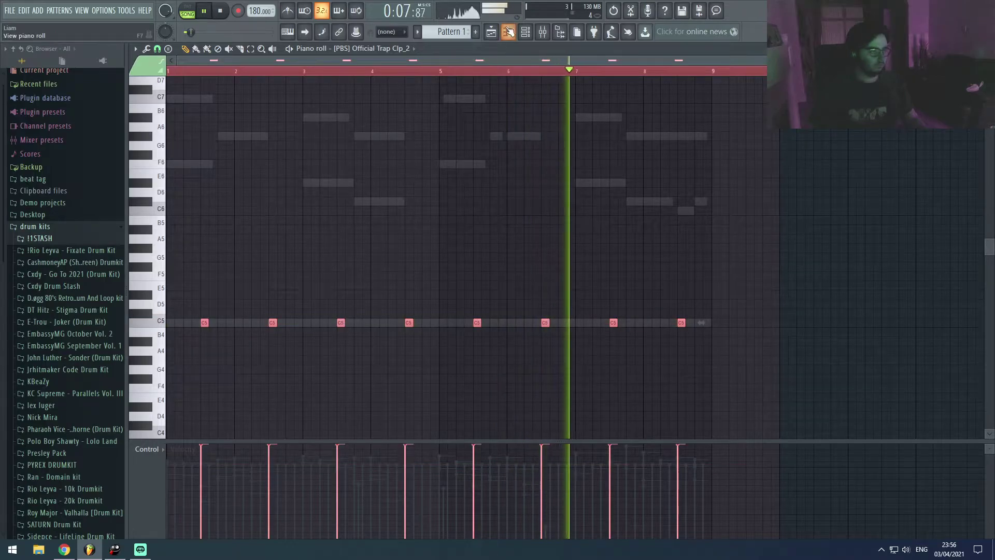
pyautogui.press('F5')
pyautogui.hotkey('ctrl', 'a')
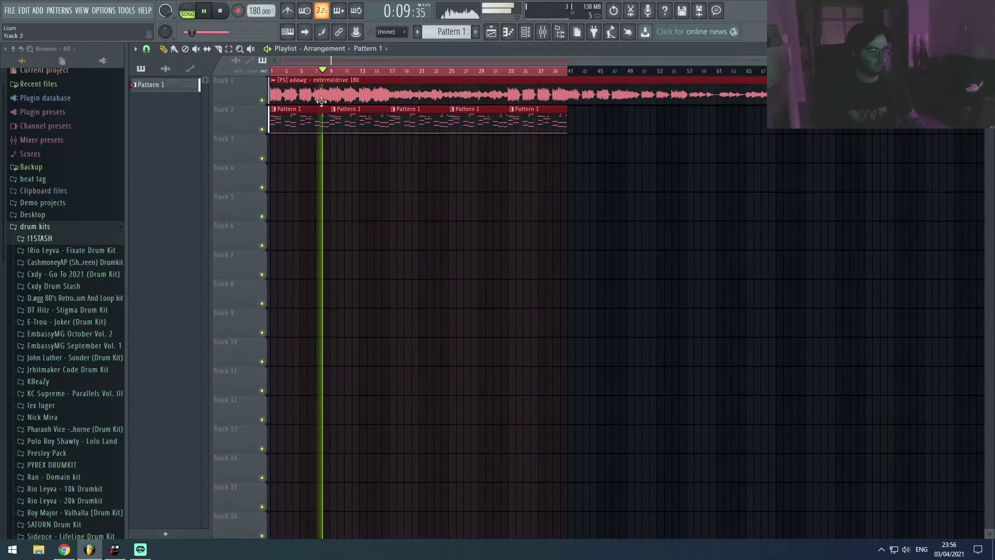
# Chop the hi-hat note on beat 2 of bar 2 into eight short hits, keeping only the first five as a roll
pyautogui.click(490, 34)
pyautogui.rightClick(280, 157)
pyautogui.click(297, 160)
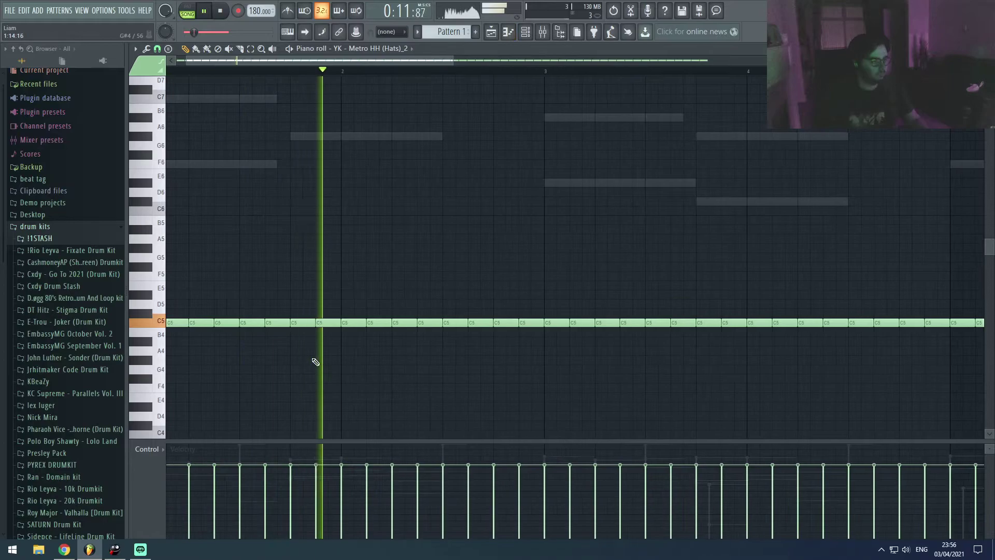
pyautogui.keyDown('ctrl'); pyautogui.click(397, 322); pyautogui.keyUp('ctrl')
pyautogui.hotkey('ctrl', 'u')
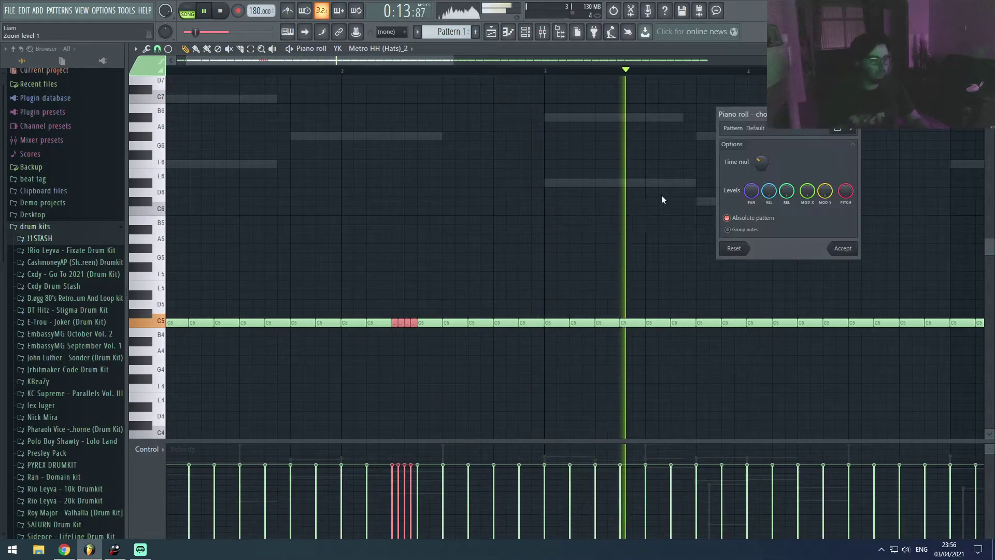
pyautogui.press('Return')
pyautogui.scroll(4, 488, 399)
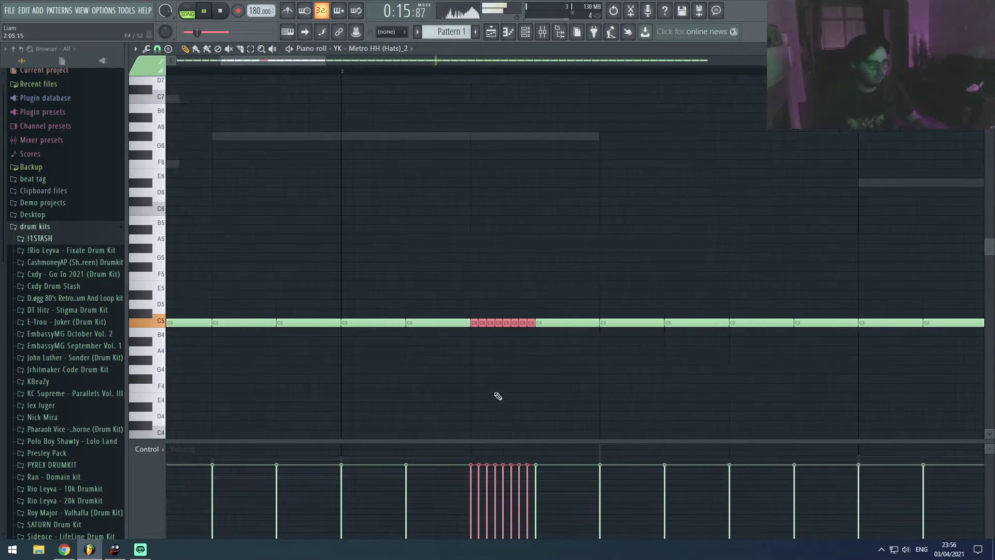
pyautogui.click(571, 348)
pyautogui.scroll(-3, 527, 425)
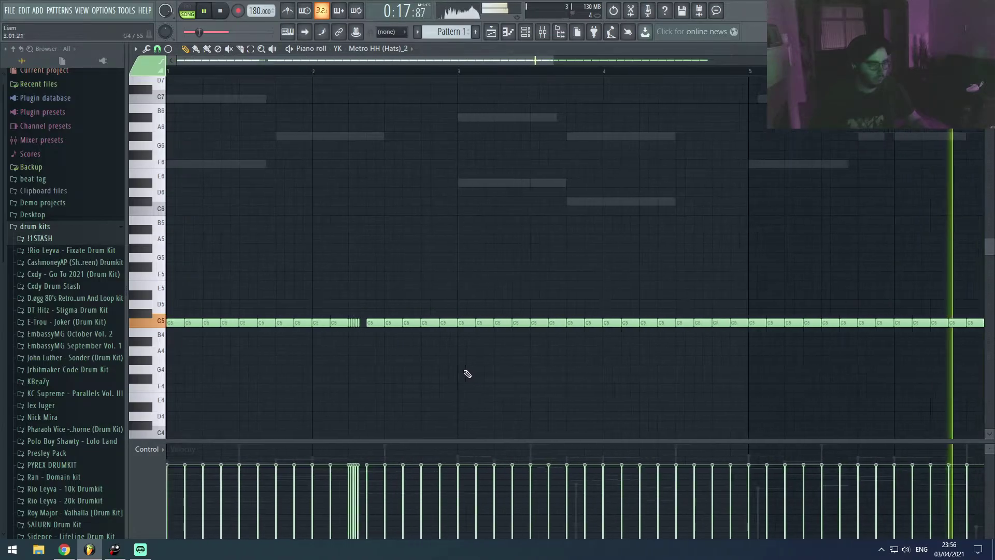
# Copy the five-hit hi-hat roll to beat 2 of bar 4, pitched down to G4 with a lower velocity
pyautogui.scroll(-3, 290, 238)
pyautogui.scroll(4, 287, 310)
pyautogui.click(283, 374)
pyautogui.scroll(-3, 269, 332)
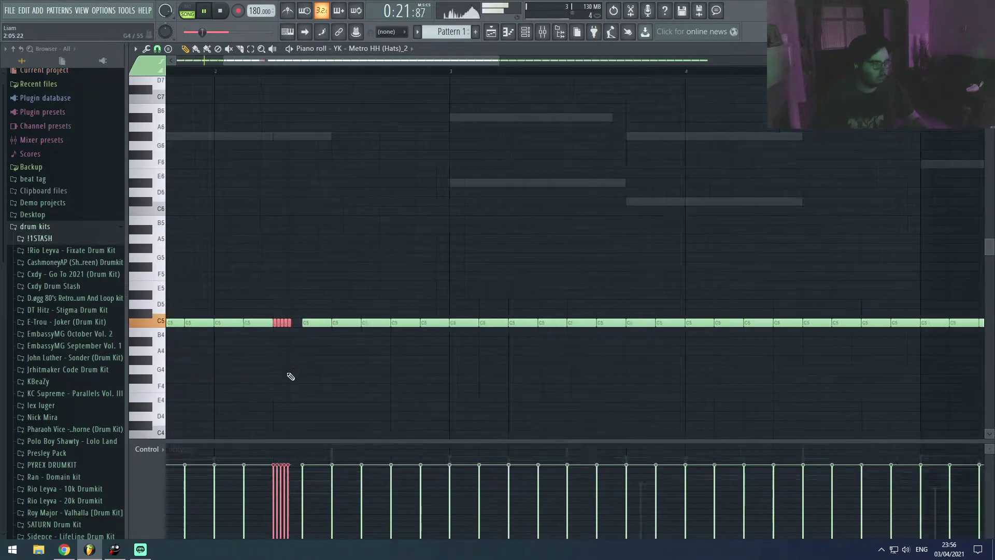
pyautogui.moveTo(321, 324); pyautogui.dragTo(699, 376)
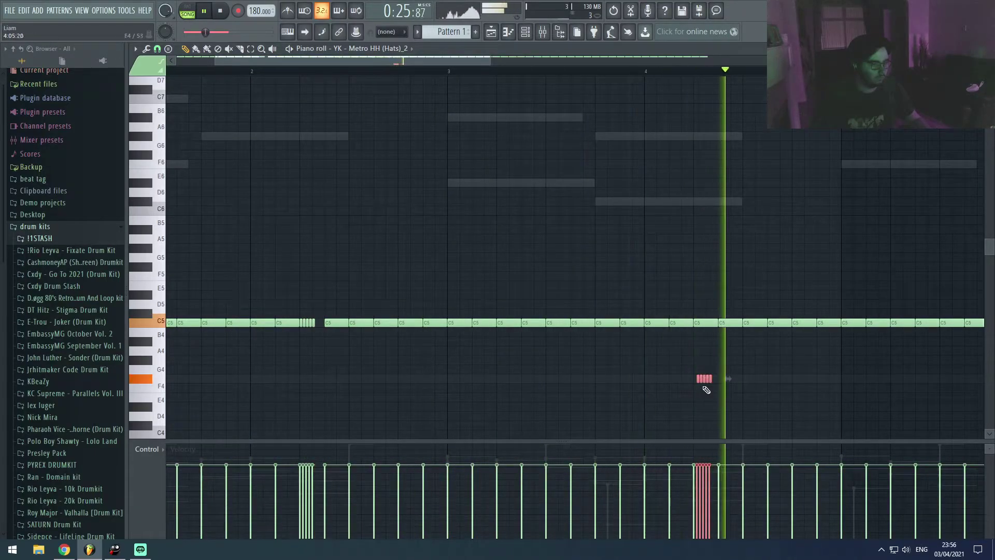
pyautogui.scroll(4, 700, 376)
pyautogui.scroll(2, 707, 390)
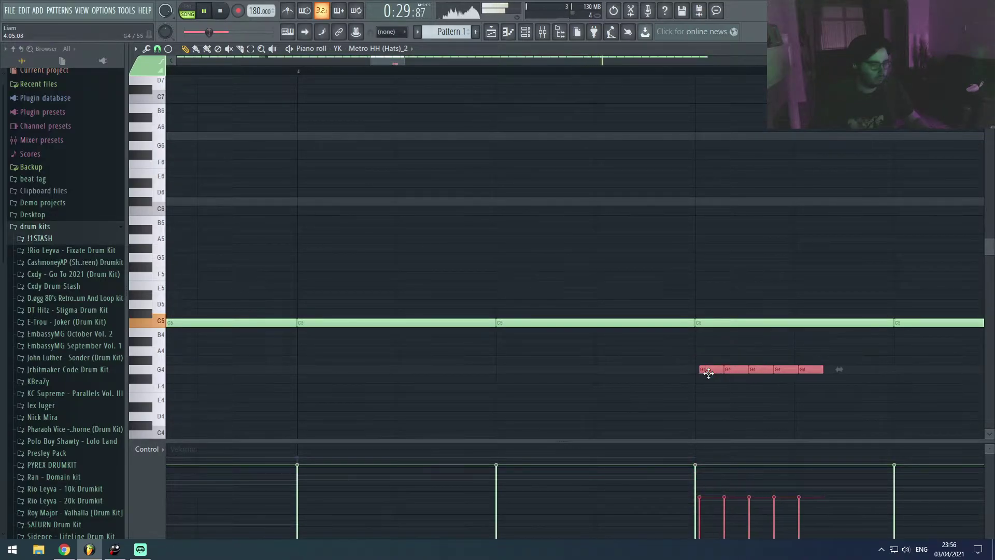
pyautogui.scroll(-6, 706, 370)
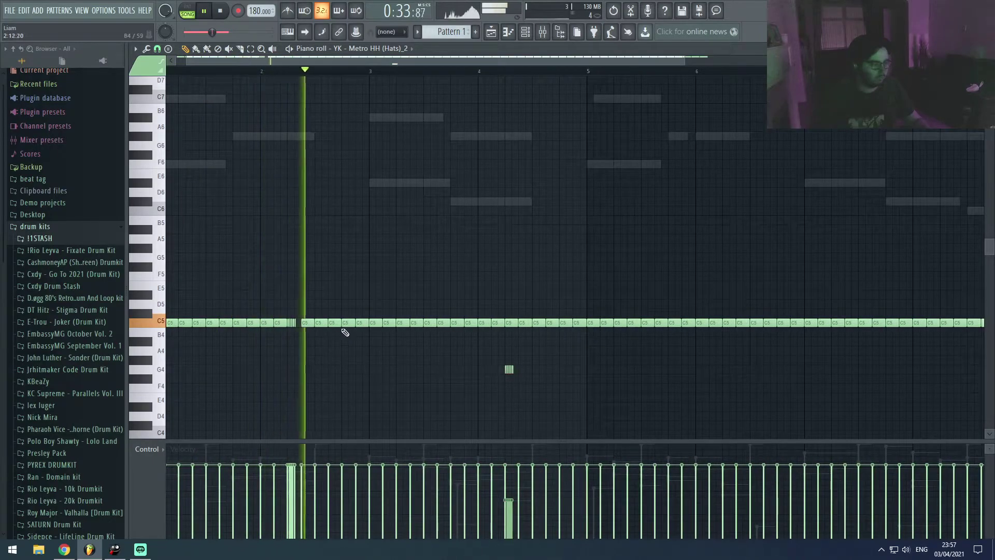
# Add two hi-hat notes from beat 4 of bar 2, at G#4 and G4, and reduce their velocities
pyautogui.click(349, 359)
pyautogui.click(355, 368)
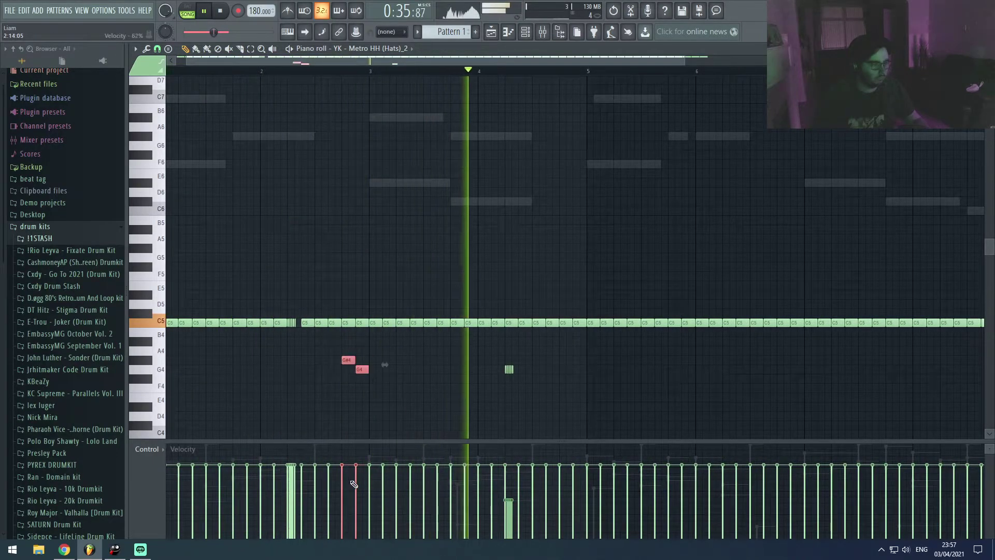
pyautogui.moveTo(341, 474); pyautogui.dragTo(355, 482)
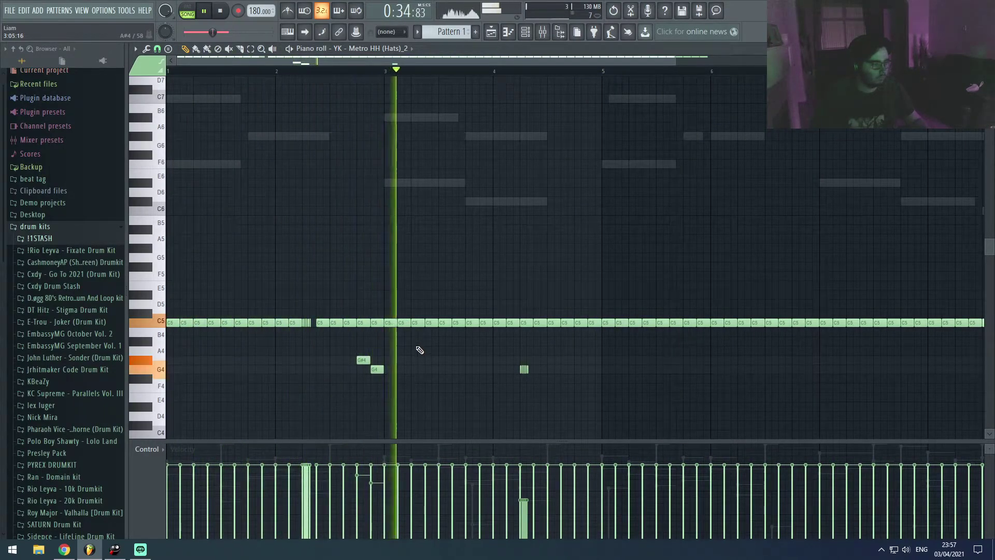
# Copy the G4 hi-hat roll to beat 4 of bar 4, pitched down to D#4 with an even lower velocity
pyautogui.press('space')
pyautogui.moveTo(542, 382); pyautogui.dragTo(524, 369)
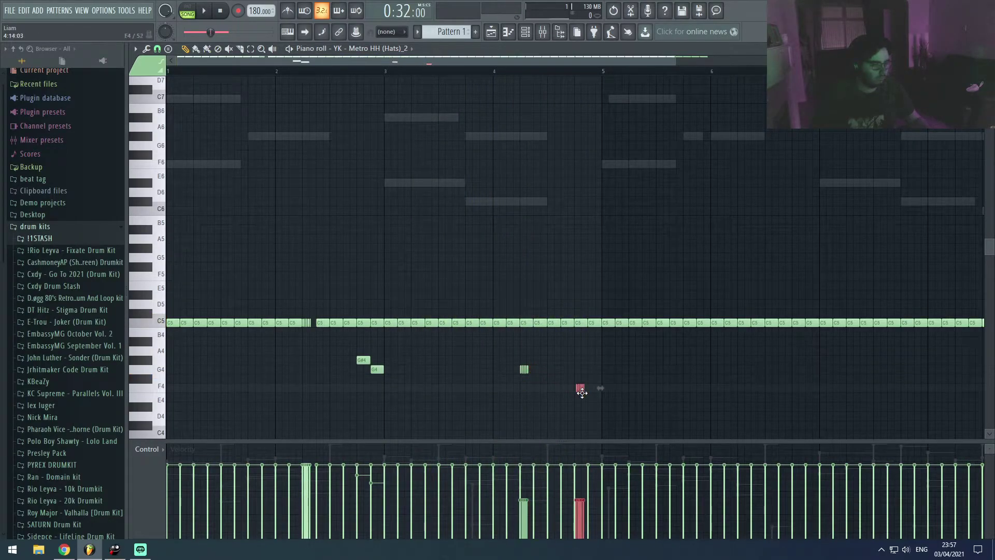
pyautogui.scroll(8, 582, 393)
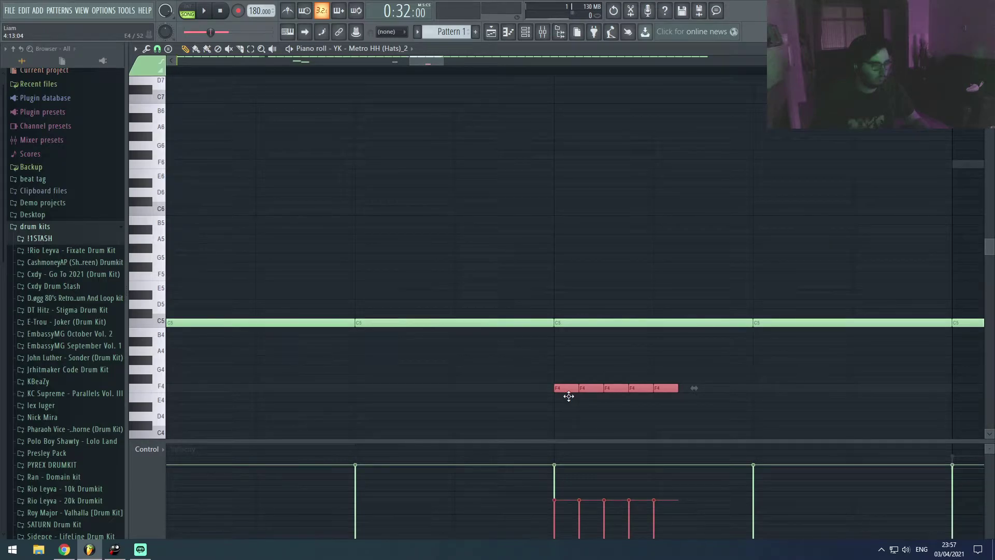
pyautogui.scroll(-10, 529, 394)
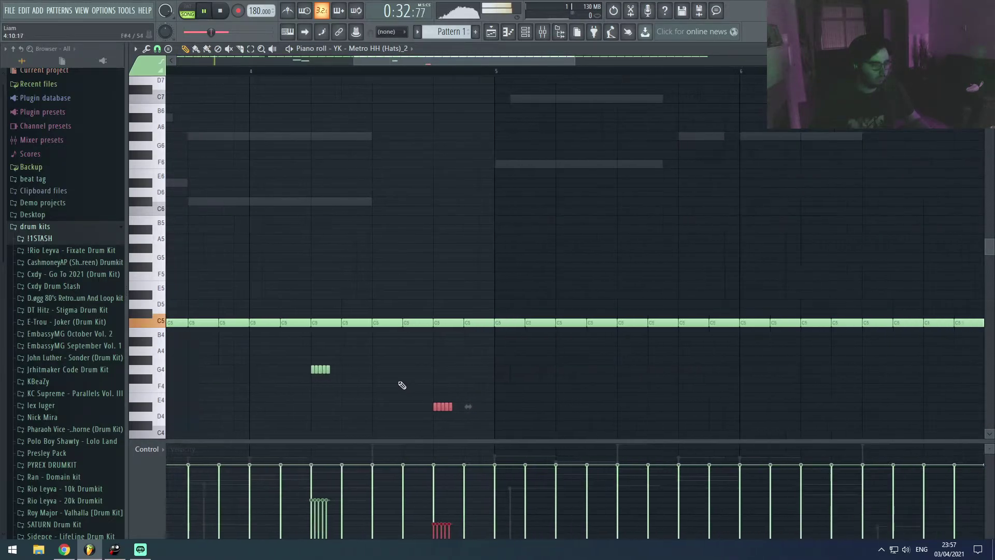
# Lower the velocities of the G#4 and G4 hi-hat notes at the end of bar 2 further
pyautogui.moveTo(380, 386); pyautogui.dragTo(332, 358)
pyautogui.moveTo(328, 480)
pyautogui.mouseDown()
pyautogui.moveTo(354, 522)
pyautogui.moveTo(346, 505)
pyautogui.mouseUp()
pyautogui.keyDown('ctrl'); pyautogui.click(452, 408); pyautogui.keyUp('ctrl')
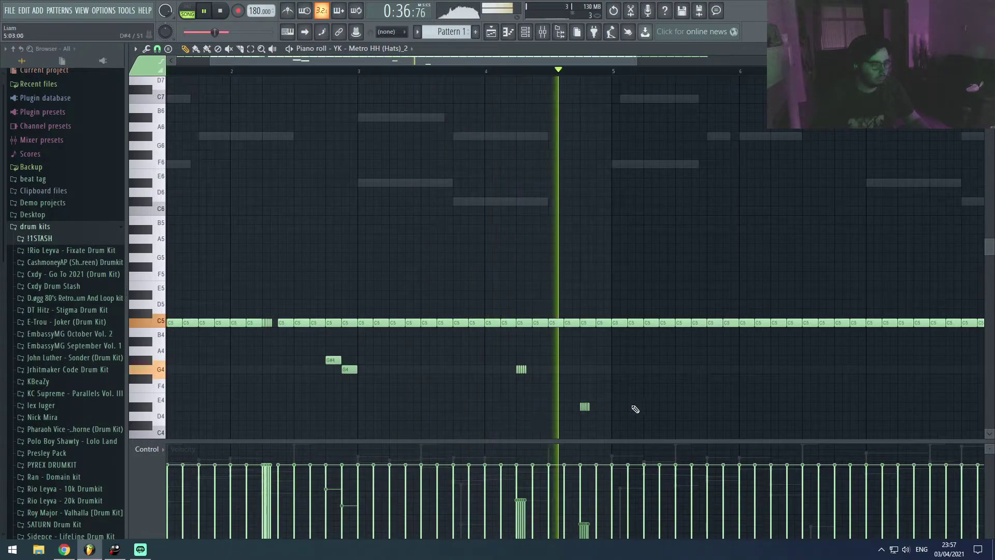
# Replace the plain hi-hats in bars 5 to 8 with a copy of the first four bars, including the rolls and pitched notes
pyautogui.scroll(-3, 781, 348)
pyautogui.moveTo(780, 348); pyautogui.dragTo(479, 282)
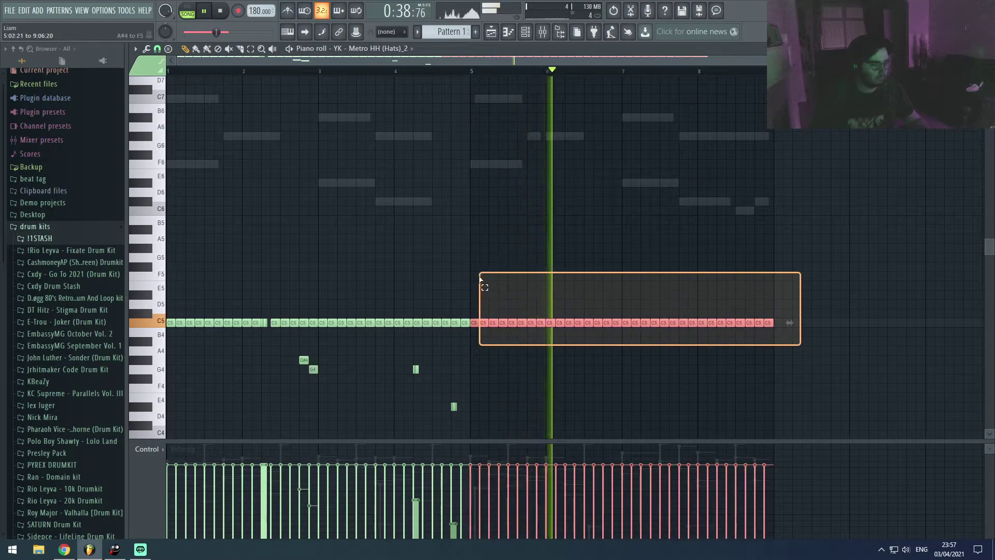
pyautogui.hotkey('ctrl', 'v')
pyautogui.click(542, 256)
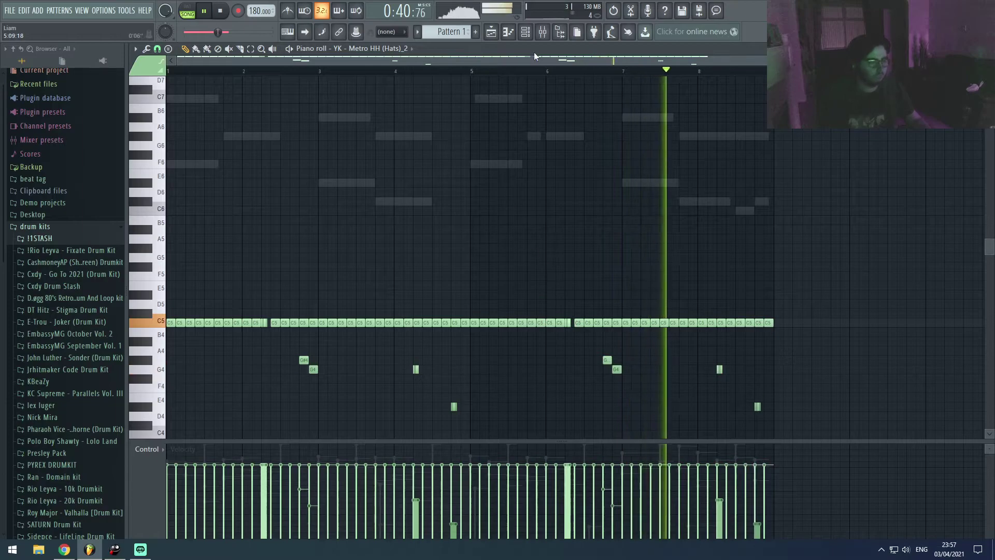
# Place open hat hits at the start of bars 1 and 3, and select the first four bars in its piano roll
pyautogui.press('F7')
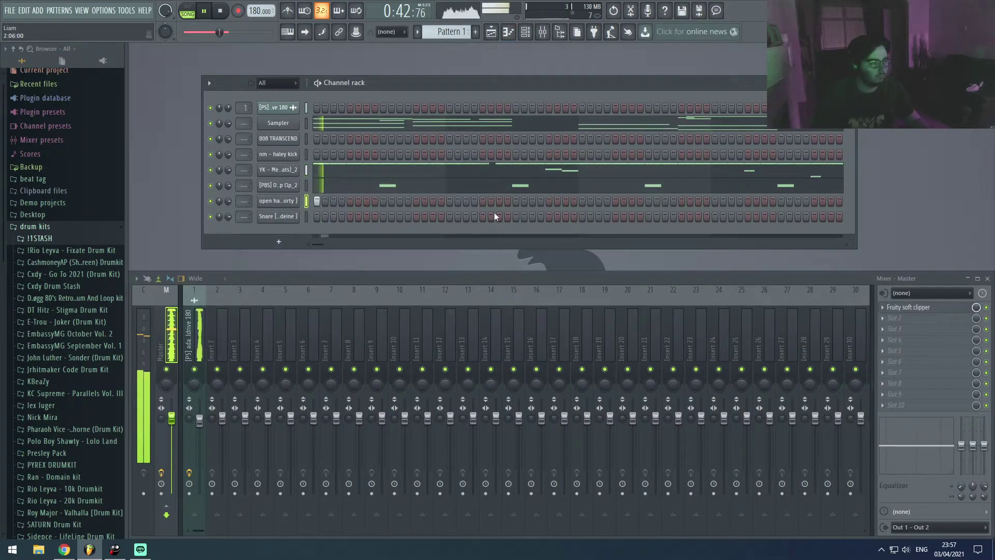
pyautogui.rightClick(295, 202)
pyautogui.click(311, 202)
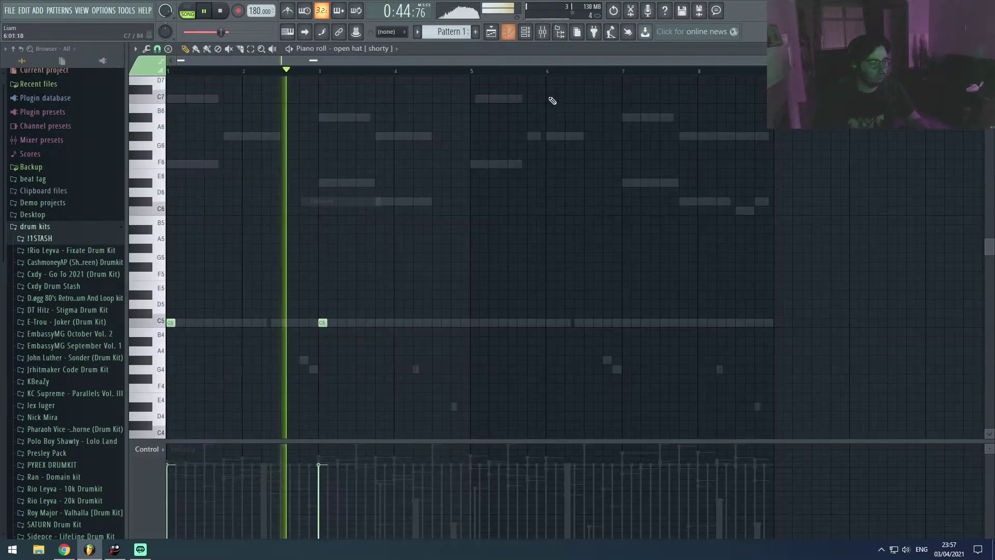
pyautogui.moveTo(506, 72); pyautogui.dragTo(483, 78)
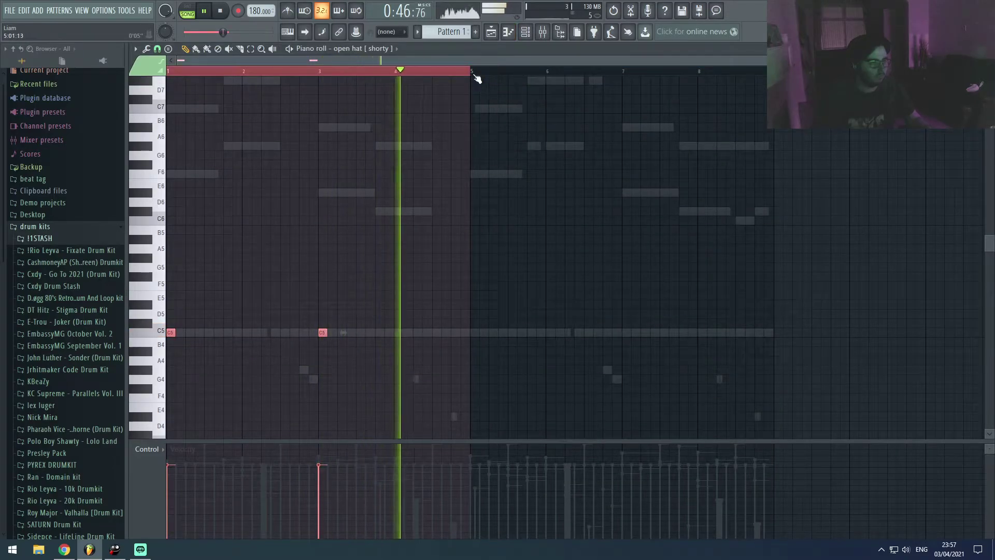
# Place snares on step 15 of bar 1 and steps 3 and 15 of bars 2 and 4, and repeat them across bars 5 to 8
pyautogui.press('F7')
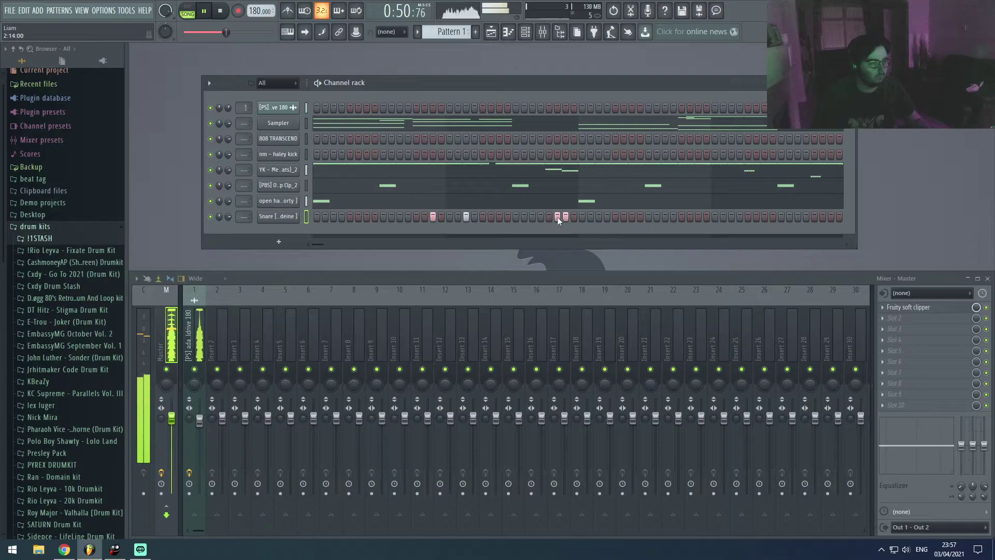
pyautogui.rightClick(293, 216)
pyautogui.click(316, 216)
pyautogui.moveTo(581, 73); pyautogui.dragTo(479, 74)
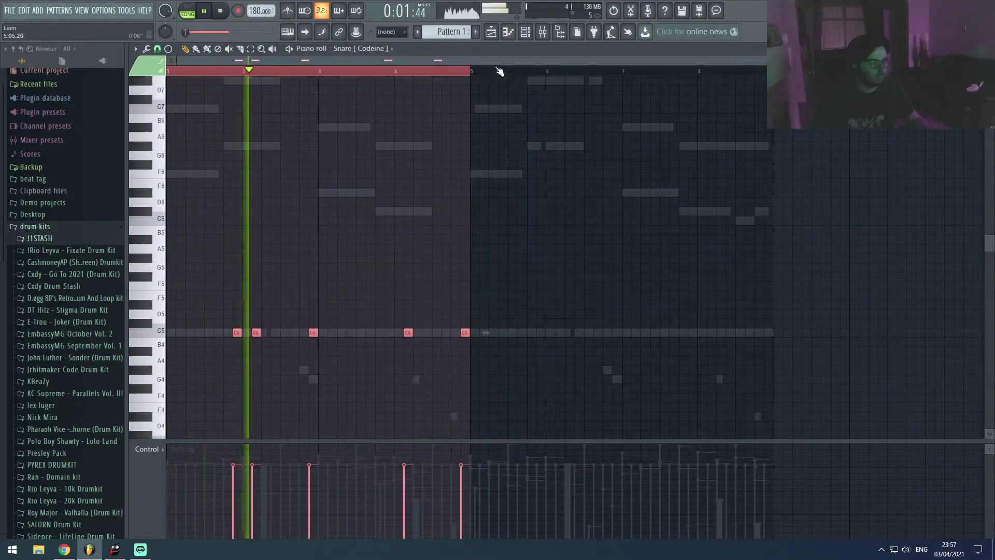
# Delete the snare hits at the ends of bars 2, 4, 6 and 8
pyautogui.press('F7')
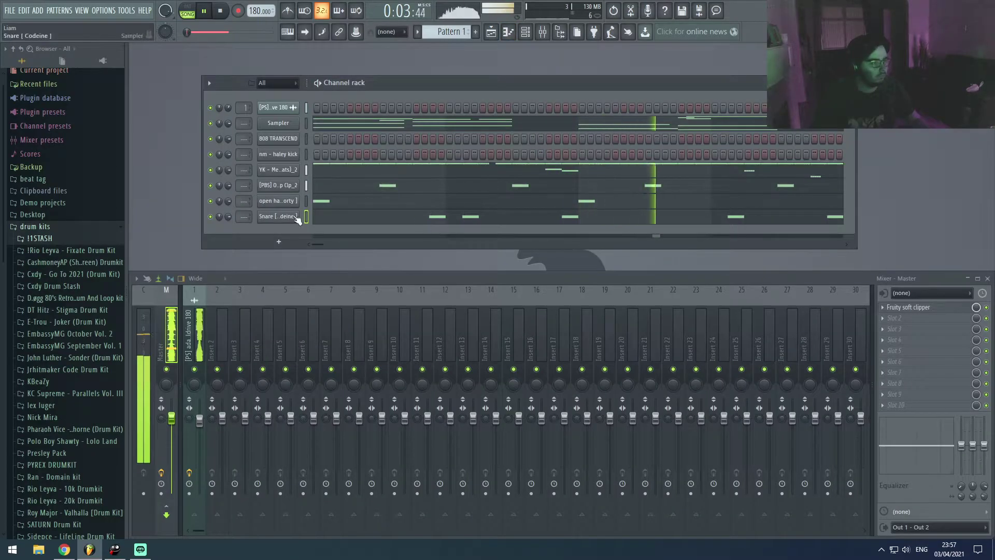
pyautogui.press('F7')
pyautogui.rightClick(616, 332)
pyautogui.rightClick(465, 332)
pyautogui.rightClick(768, 332)
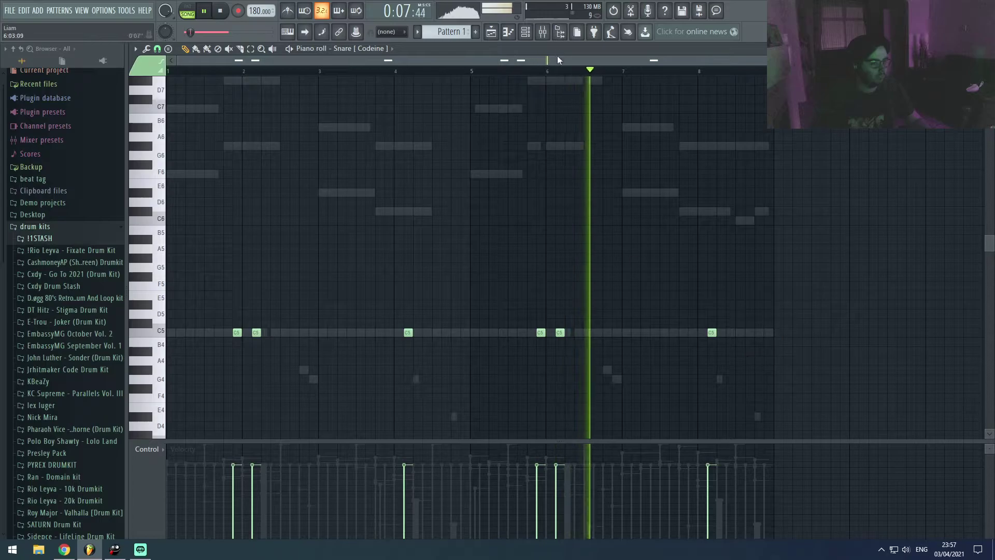
# Enable the volume envelope with no release on the 808 TRANSCEND sample and make it cut itself
pyautogui.press('F7')
pyautogui.rightClick(281, 150)
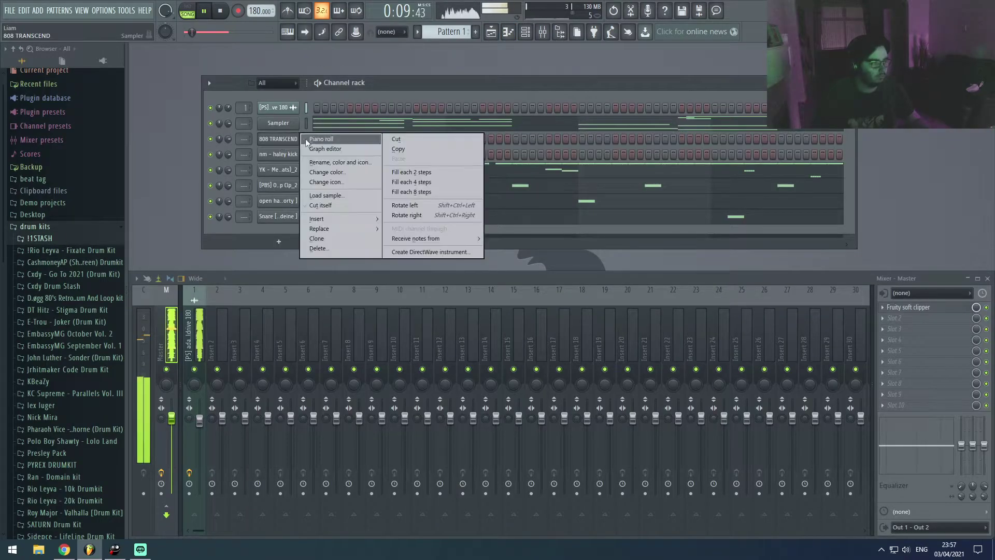
pyautogui.click(300, 138)
pyautogui.press('F7')
pyautogui.click(278, 138)
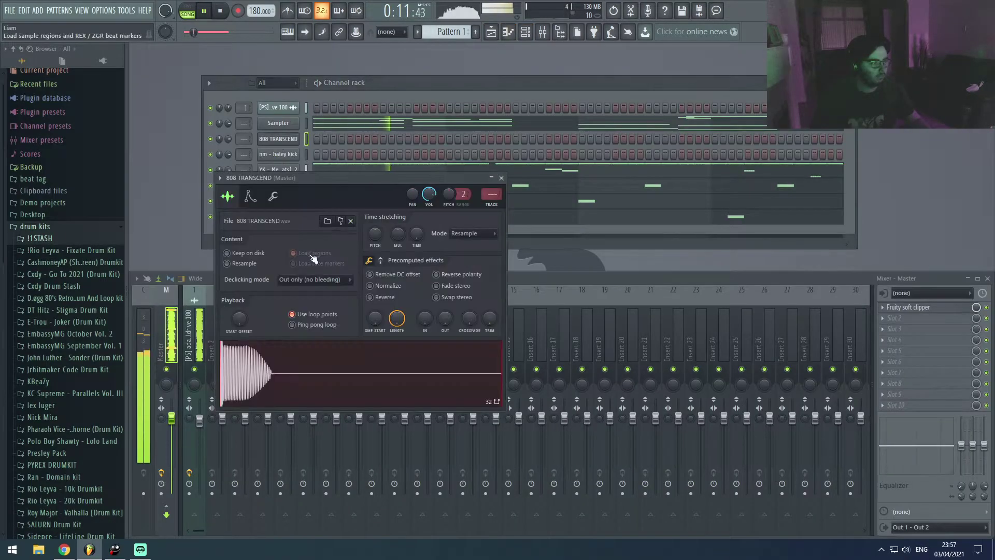
pyautogui.click(250, 196)
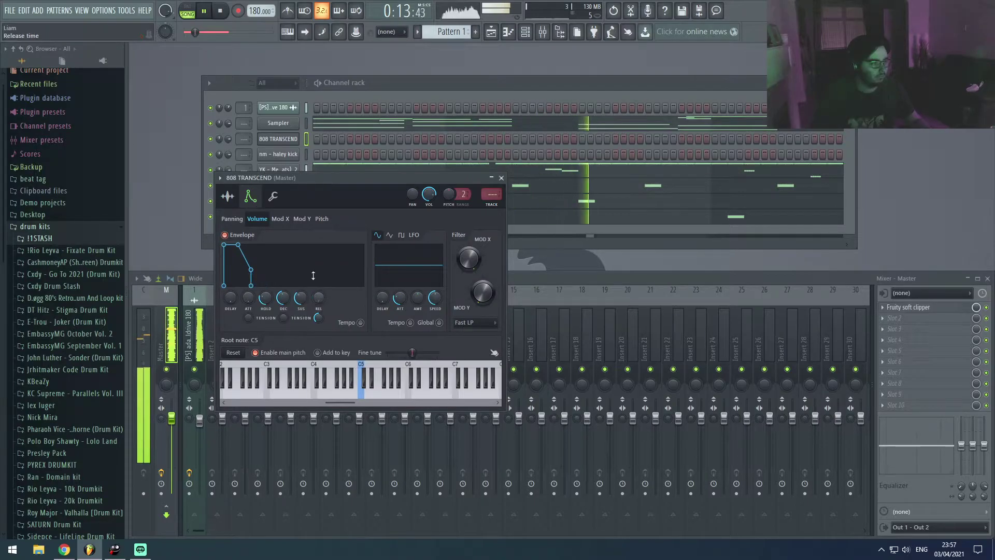
pyautogui.click(273, 196)
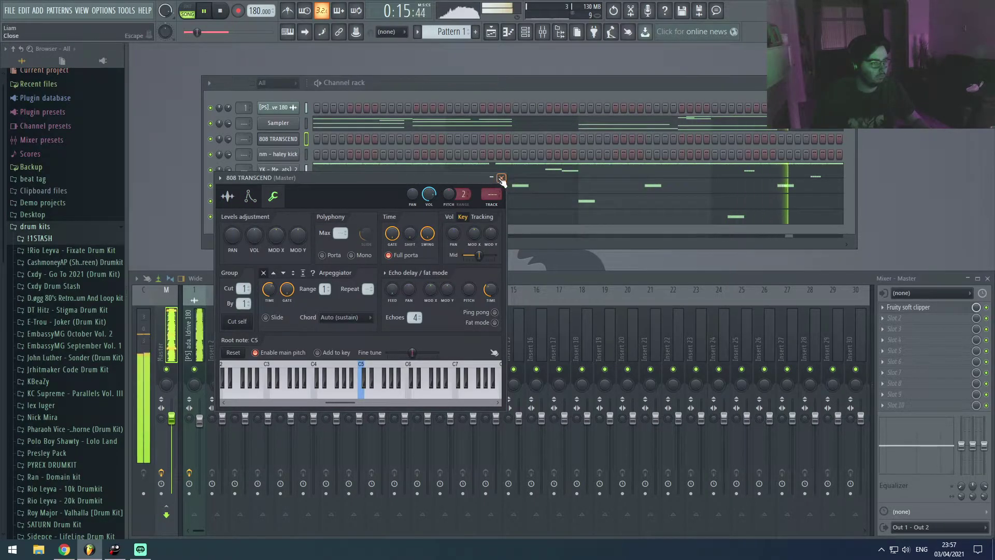
pyautogui.click(501, 178)
pyautogui.click(278, 215)
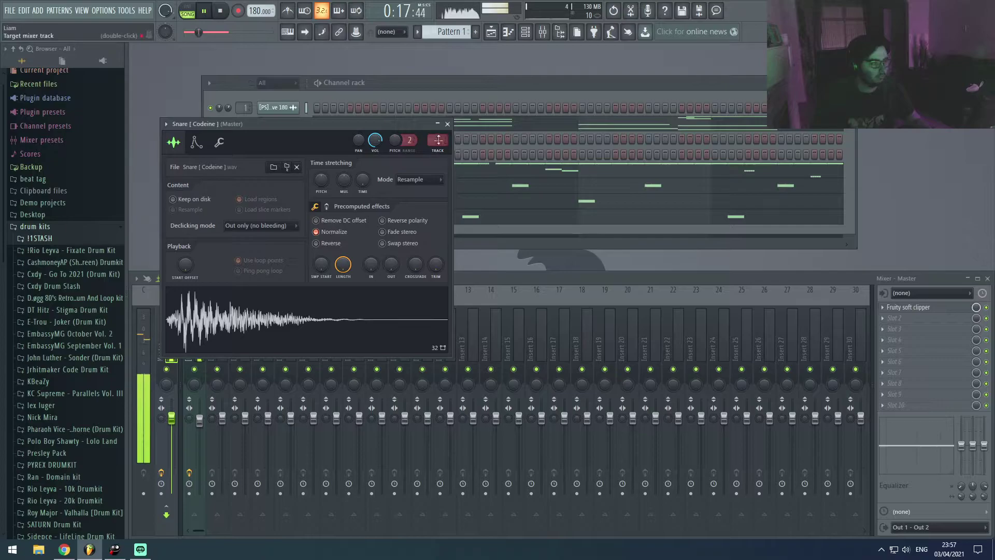
pyautogui.click(447, 124)
# Write 808 notes: F6 opening bar 1, G#6 on steps 5 and 13 of bar 2, D#6 on steps 1 and 7 and C#6 on step 13 of bar 3
pyautogui.rightClick(299, 134)
pyautogui.click(311, 136)
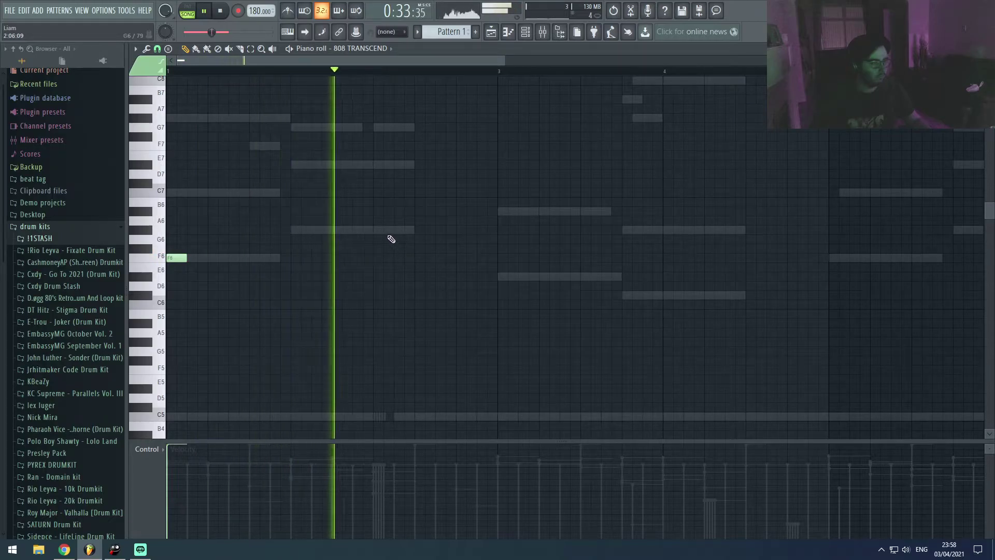
pyautogui.click(387, 231)
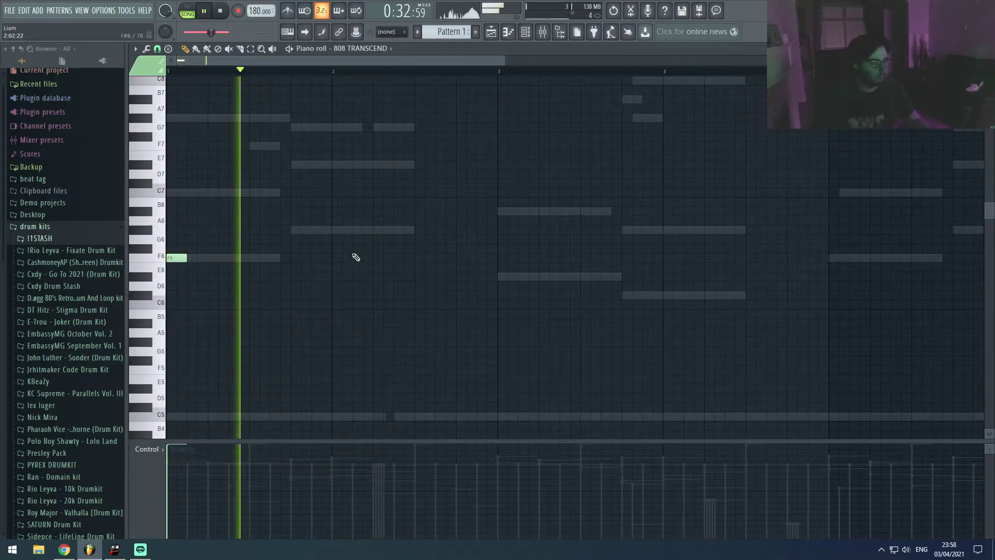
pyautogui.click(381, 230)
pyautogui.click(466, 229)
pyautogui.click(507, 277)
pyautogui.click(569, 276)
pyautogui.click(630, 295)
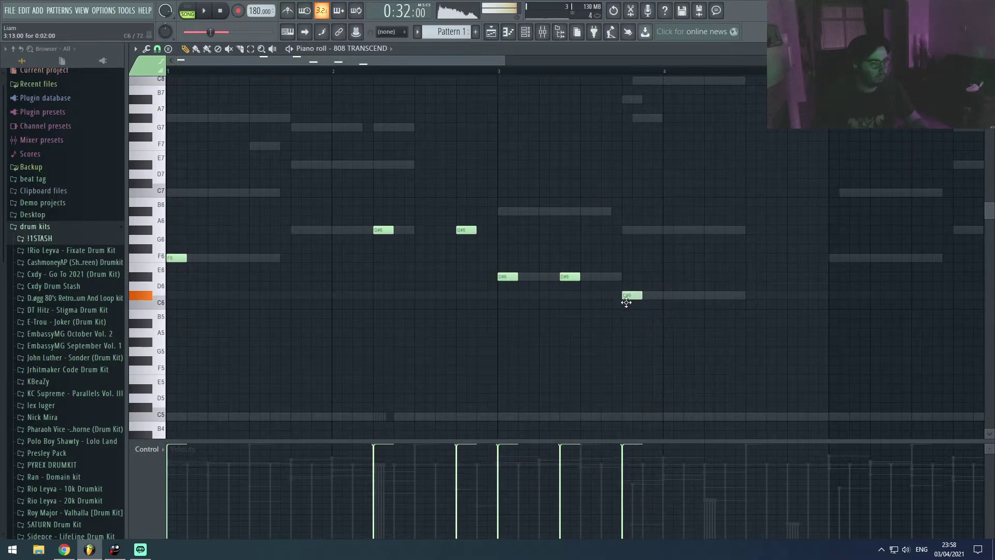
# Finish the 808 line with a C#6 from step 11 of bar 4, joining all notes end to end, and repeat it across bars 5 to 8
pyautogui.keyDown('ctrl'); pyautogui.scroll(-2, 333, 284); pyautogui.keyUp('ctrl')
pyautogui.keyDown('ctrl'); pyautogui.scroll(2, 356, 293); pyautogui.keyUp('ctrl')
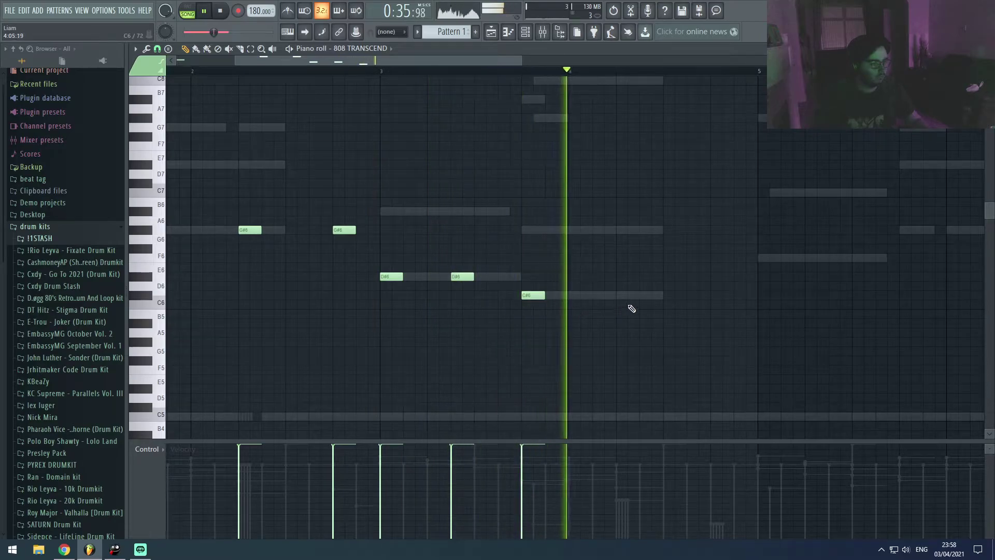
pyautogui.press('space')
pyautogui.click(694, 295)
pyautogui.moveTo(708, 295); pyautogui.dragTo(752, 298)
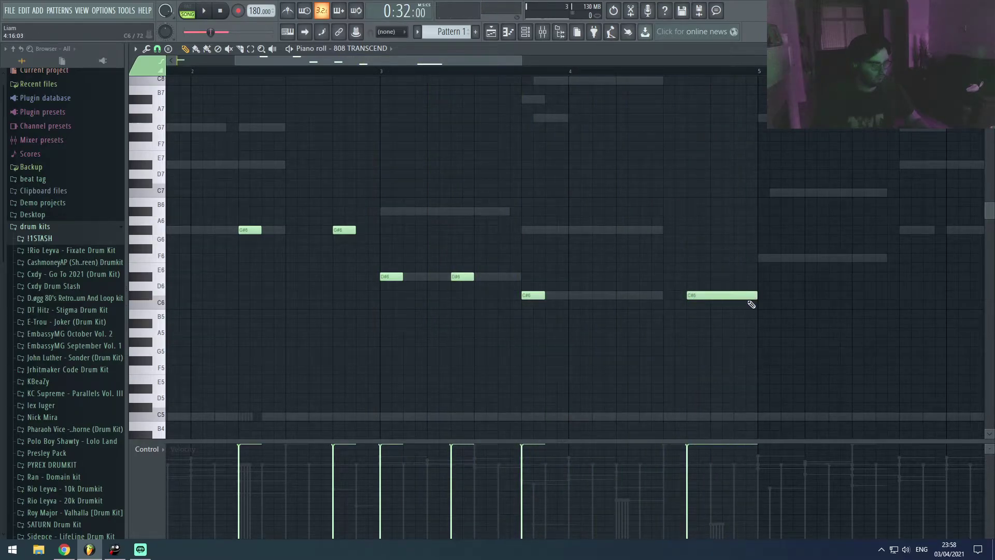
pyautogui.keyDown('ctrl'); pyautogui.scroll(-3, 751, 304); pyautogui.keyUp('ctrl')
pyautogui.hotkey('ctrl', 'b')
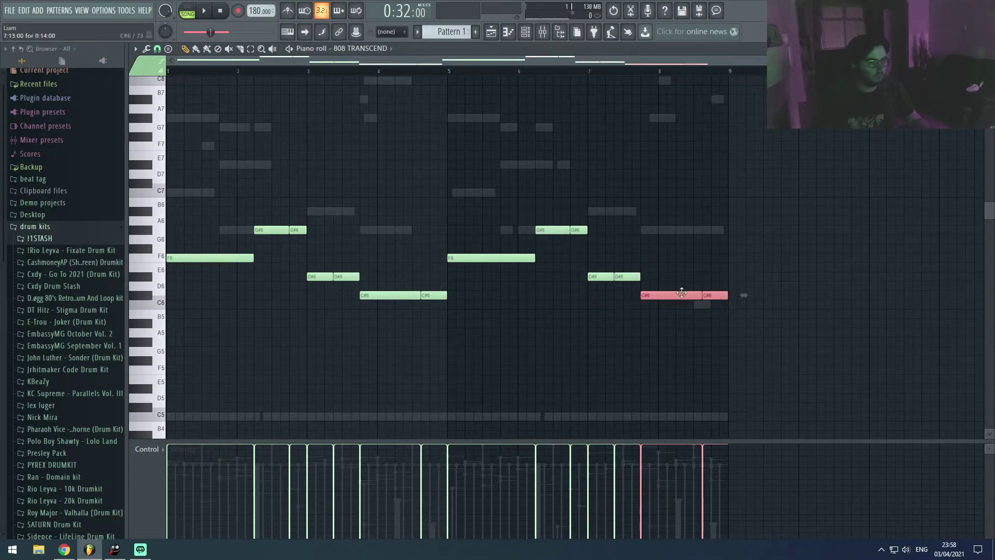
# Transpose the whole 808 line down one octave and raise its final note in bar 8 to C#6
pyautogui.press('space')
pyautogui.click(706, 321)
pyautogui.keyDown('ctrl'); pyautogui.scroll(2, 562, 309); pyautogui.keyUp('ctrl')
pyautogui.keyDown('ctrl'); pyautogui.scroll(-2, 456, 322); pyautogui.keyUp('ctrl')
pyautogui.hotkey('ctrl', 'Down')
pyautogui.scroll(-4, 466, 283)
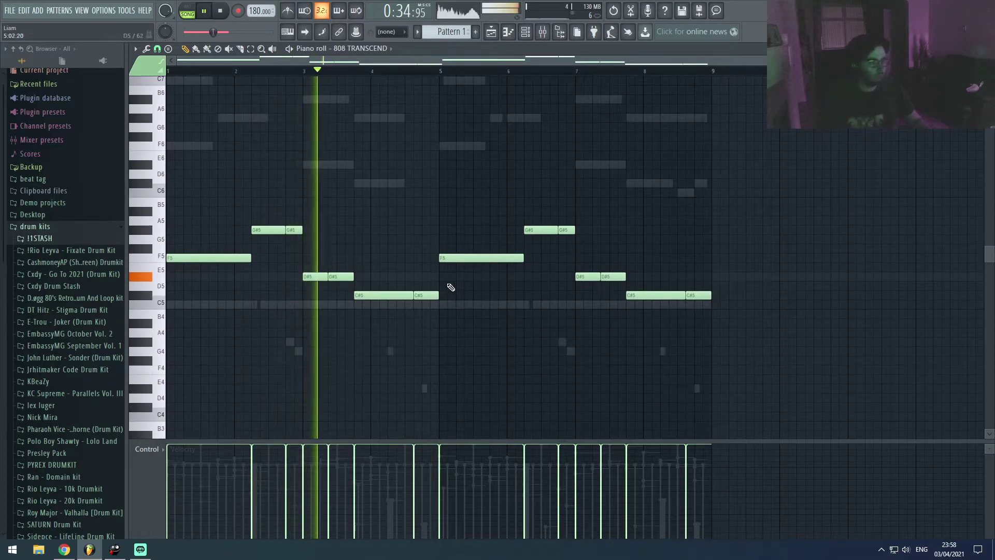
pyautogui.moveTo(698, 295); pyautogui.dragTo(698, 183)
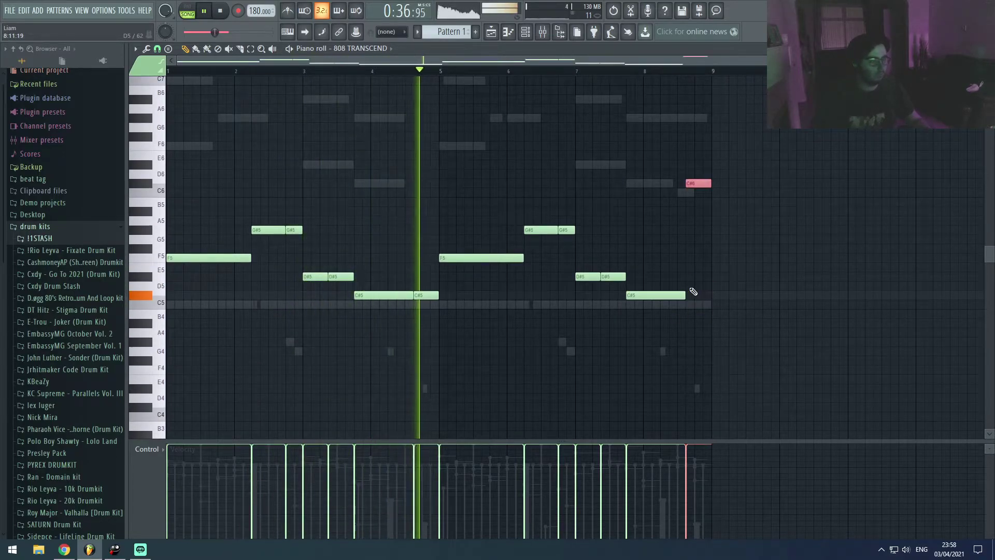
# Fill the nm - haley kick pattern with a short B4 hit at the start of every 808 note, and collapse the drum kits folder
pyautogui.click(534, 35)
pyautogui.rightClick(303, 151)
pyautogui.click(303, 150)
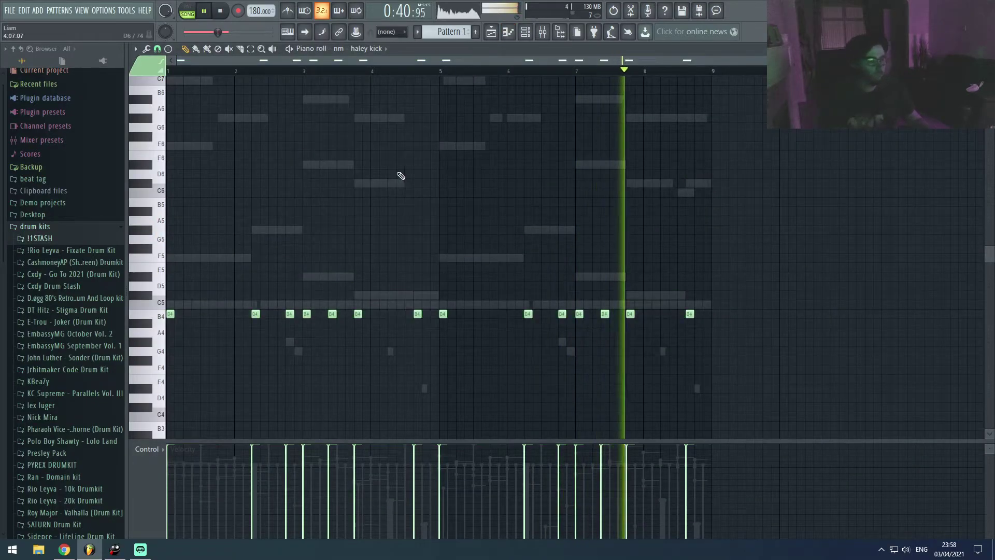
pyautogui.press('F7')
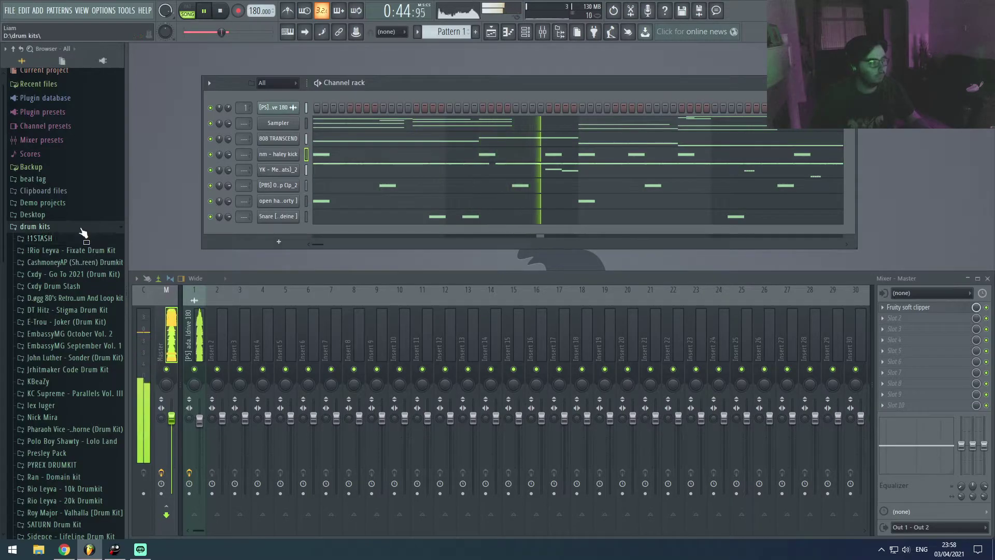
pyautogui.click(81, 228)
# Raise the remaining D#5 and C#5 808 notes in bars 7 and 8 by one octave
pyautogui.rightClick(302, 142)
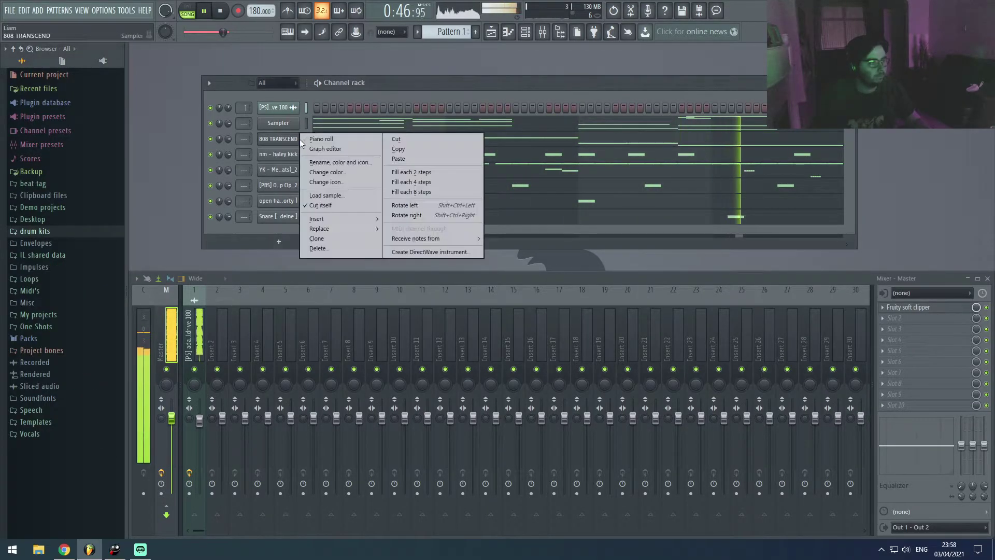
pyautogui.click(363, 138)
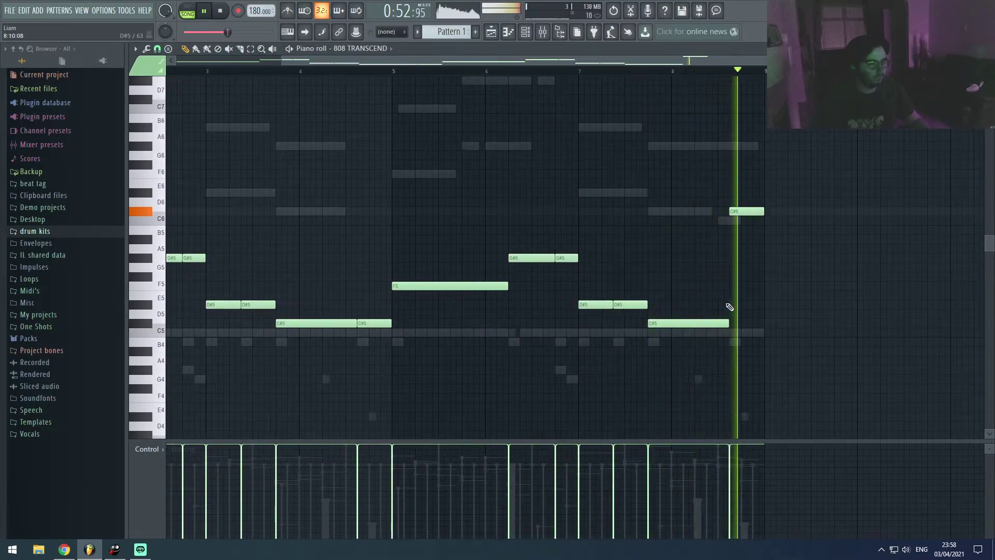
pyautogui.moveTo(696, 337); pyautogui.dragTo(570, 295)
pyautogui.hotkey('ctrl', 'Up')
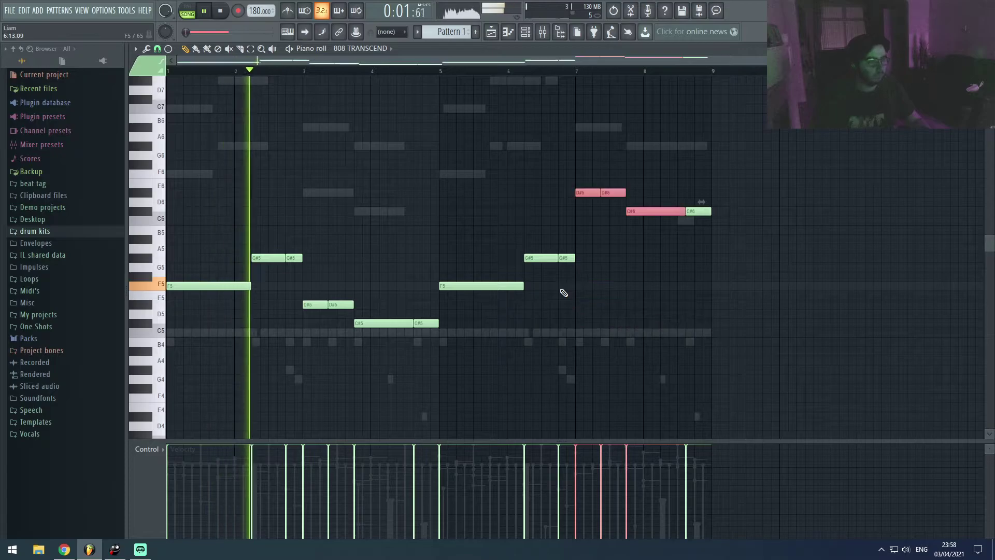
pyautogui.keyDown('ctrl'); pyautogui.click(601, 320); pyautogui.keyUp('ctrl')
# Add a short F5 slide note on step 13 of bar 4, above the last C#5 of the 808 line
pyautogui.scroll(3, 443, 334)
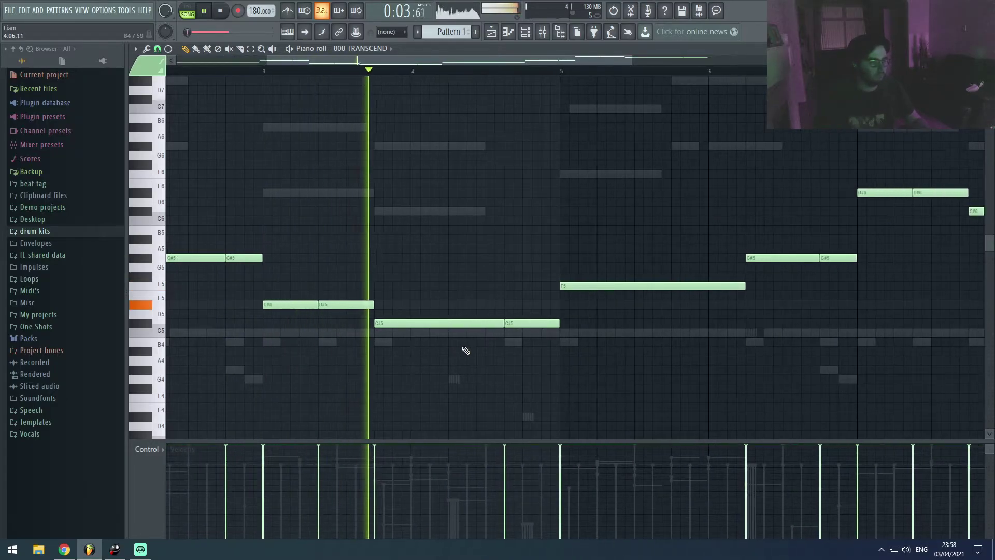
pyautogui.click(438, 285)
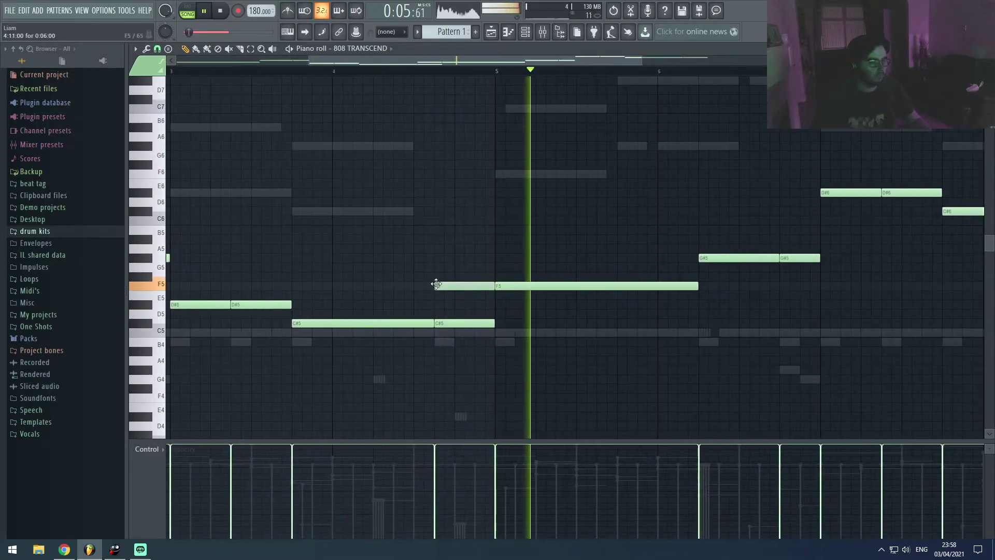
pyautogui.moveTo(490, 286)
pyautogui.mouseDown()
pyautogui.moveTo(464, 287)
pyautogui.moveTo(492, 290)
pyautogui.mouseUp()
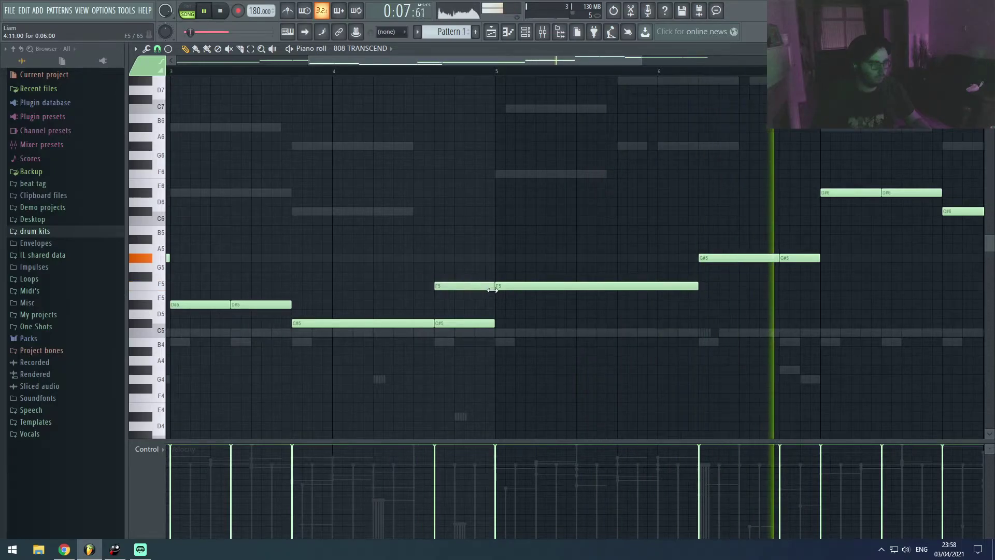
pyautogui.doubleClick(439, 288)
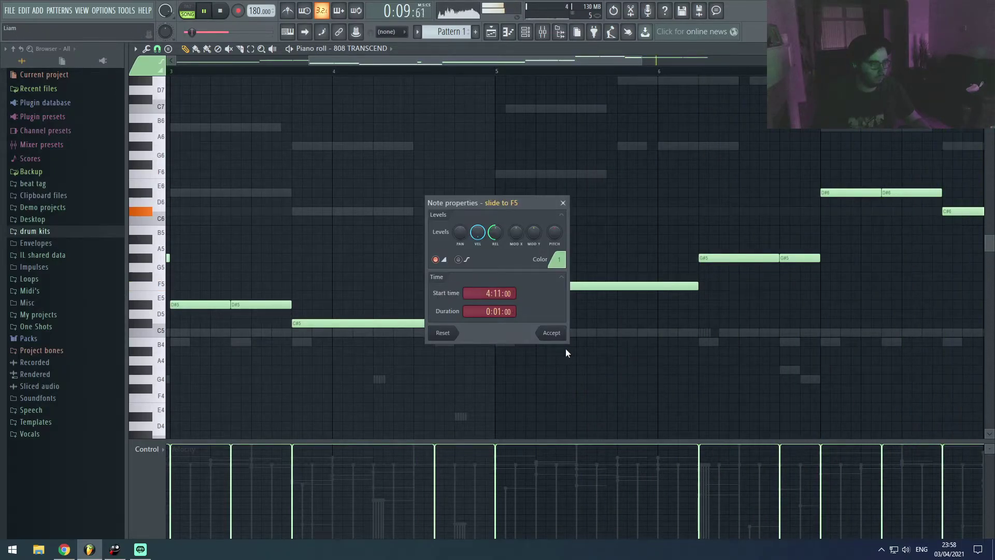
pyautogui.click(551, 332)
pyautogui.scroll(-3, 431, 339)
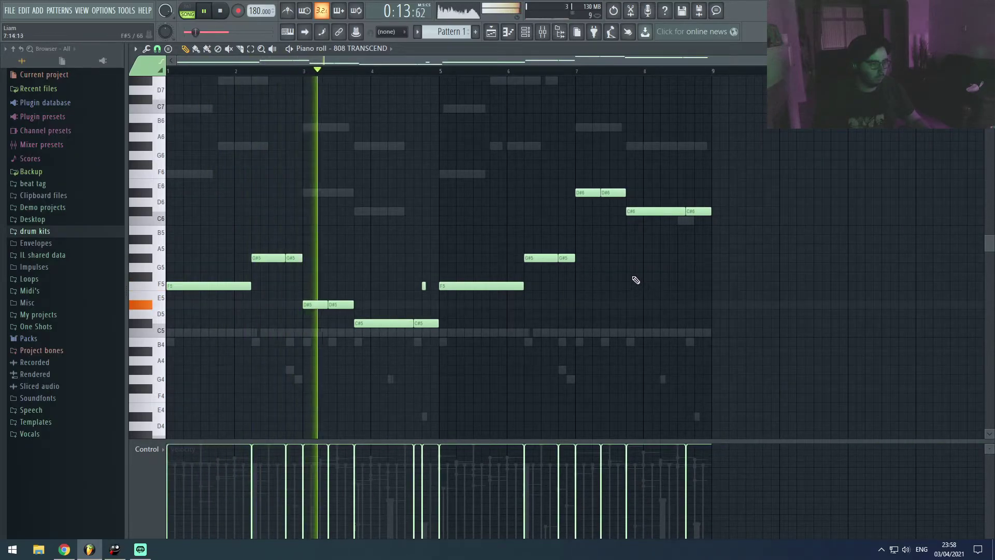
# Add a short C#6 slide note to the 808 on step 9 of bar 7
pyautogui.scroll(4, 625, 248)
pyautogui.scroll(-2, 368, 275)
pyautogui.scroll(-2, 363, 277)
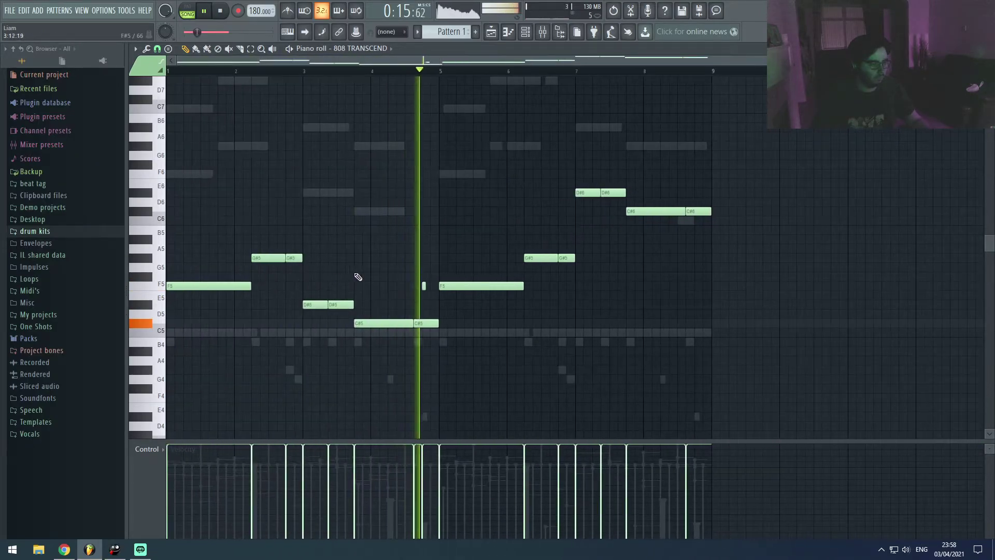
pyautogui.scroll(4, 622, 248)
pyautogui.click(670, 213)
pyautogui.scroll(-2, 711, 267)
pyautogui.scroll(1, 702, 255)
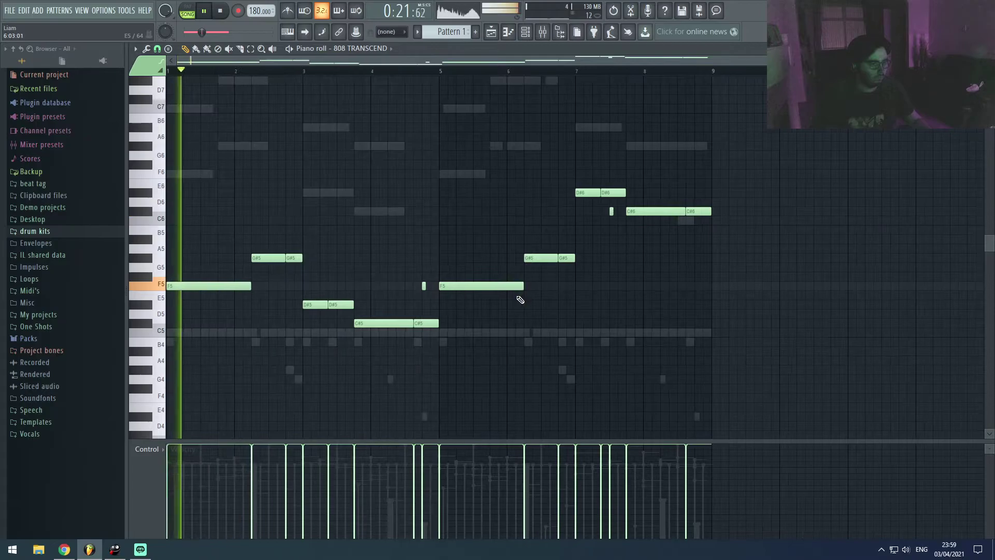
# Replace the open hat [ shorty ] sample with open hat [ perfect ] from the !1STASH Opens Hats folder
pyautogui.press('F7')
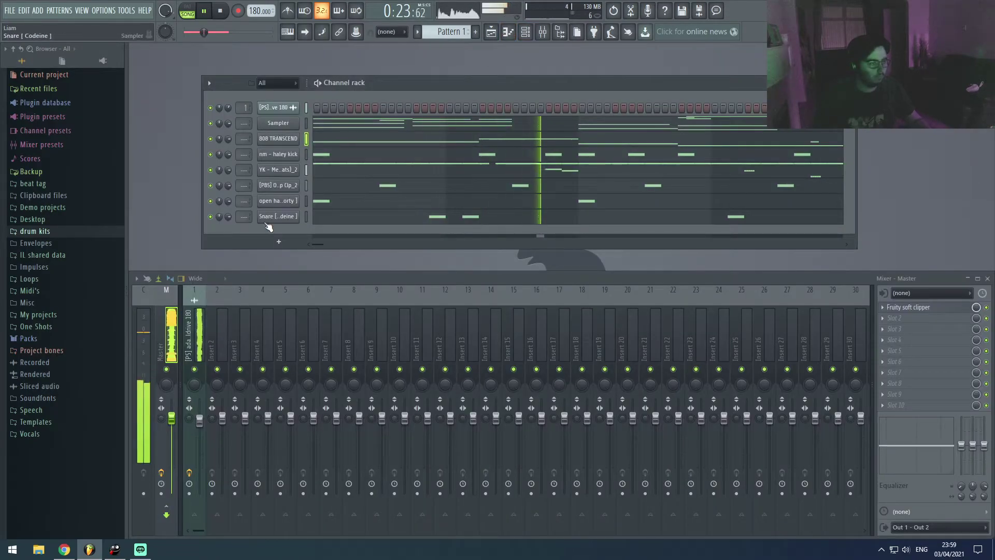
pyautogui.click(72, 233)
pyautogui.click(77, 243)
pyautogui.click(81, 326)
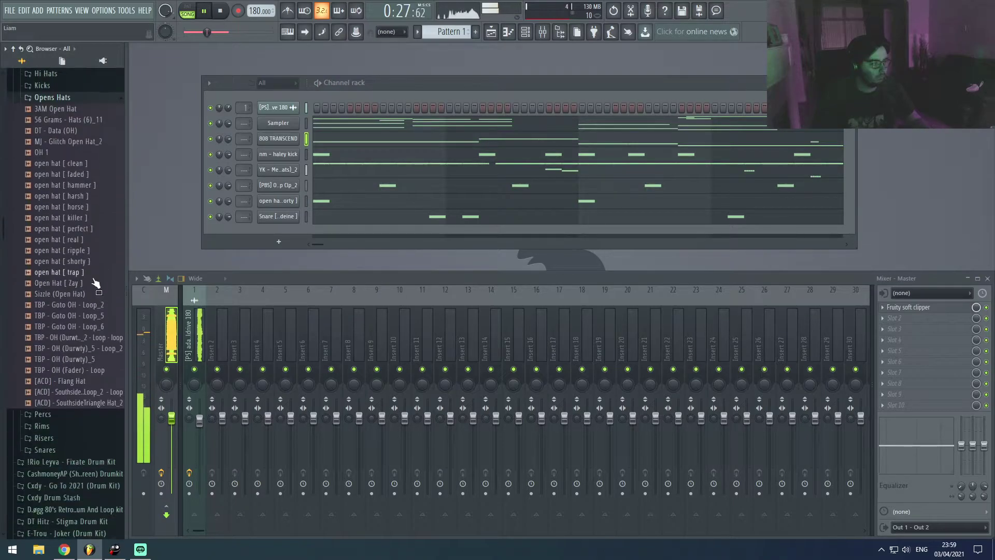
pyautogui.click(88, 218)
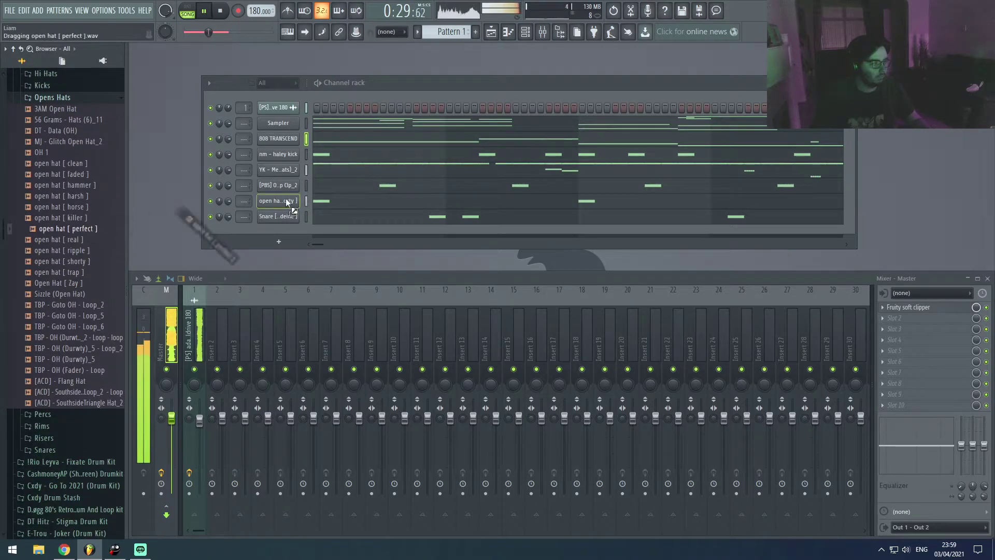
pyautogui.moveTo(281, 200); pyautogui.dragTo(281, 200)
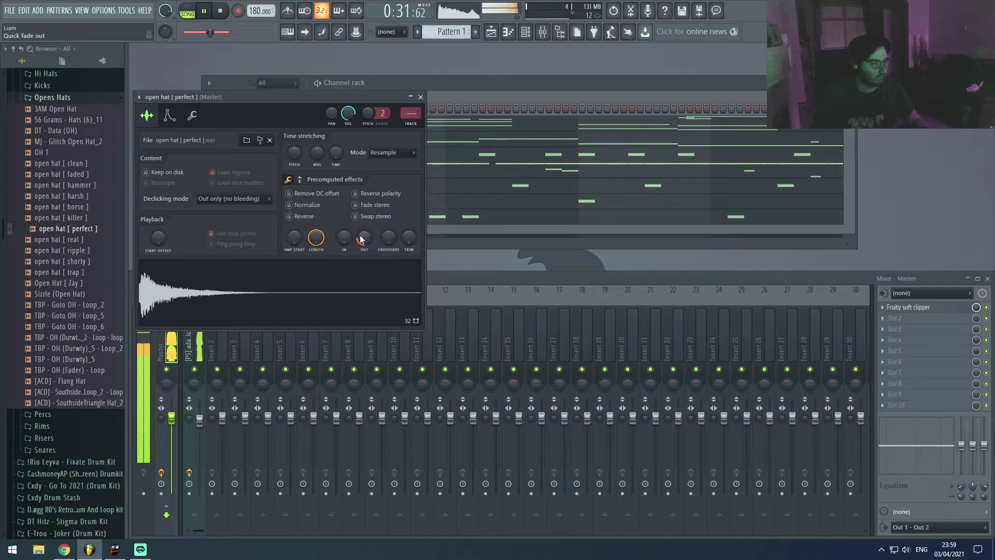
pyautogui.click(420, 96)
pyautogui.scroll(5, 80, 282)
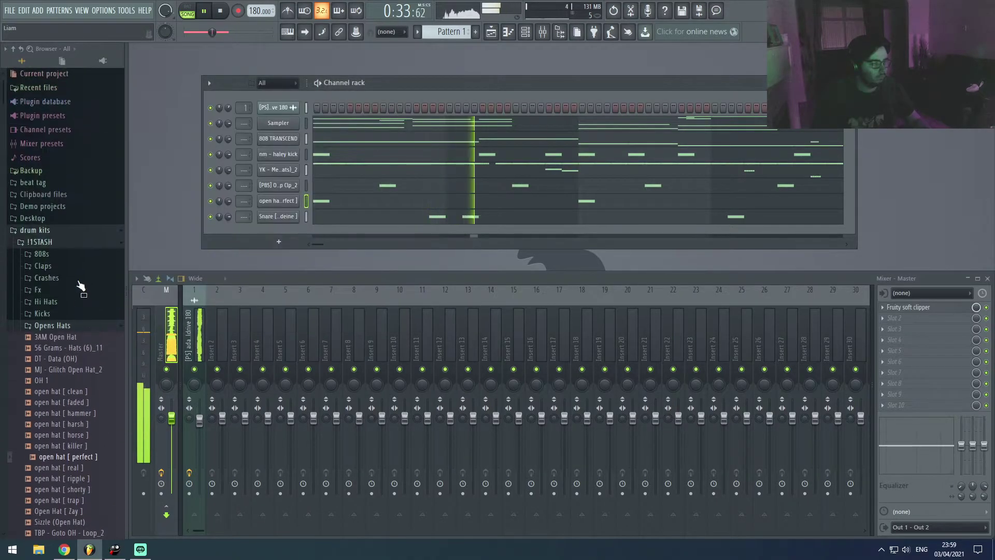
pyautogui.click(52, 327)
# Add a short F5 slide note to the 808 on step 13 of bar 8 and play back the beat
pyautogui.rightClick(282, 141)
pyautogui.click(301, 140)
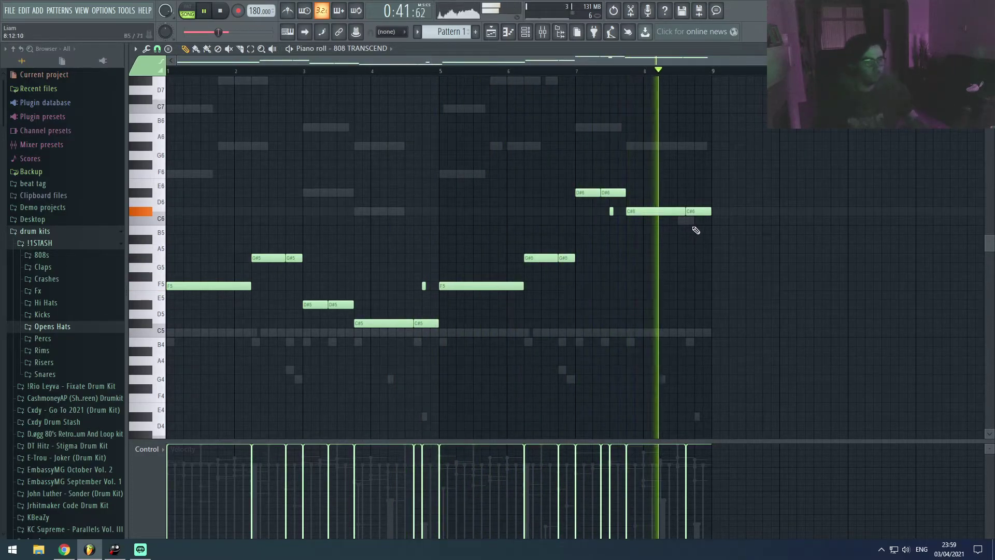
pyautogui.click(696, 258)
pyautogui.press('space')
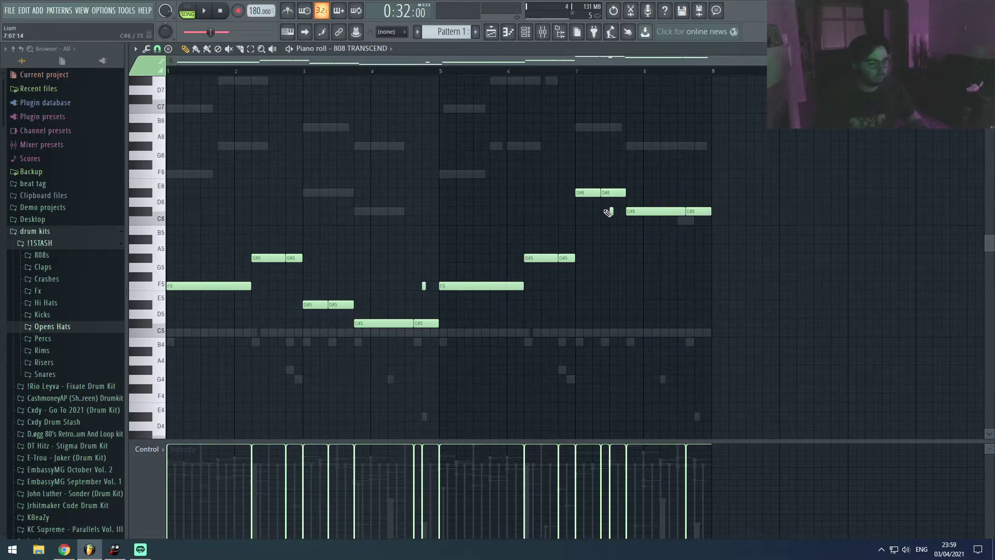
pyautogui.keyDown('ctrl'); pyautogui.scroll(3, 714, 275); pyautogui.keyUp('ctrl')
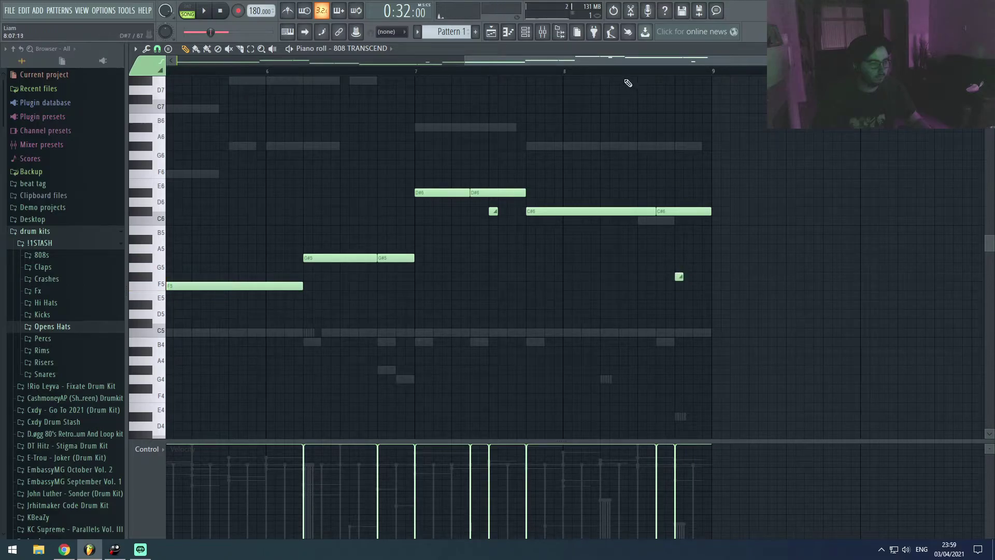
pyautogui.moveTo(678, 282); pyautogui.dragTo(679, 289)
pyautogui.press('space')
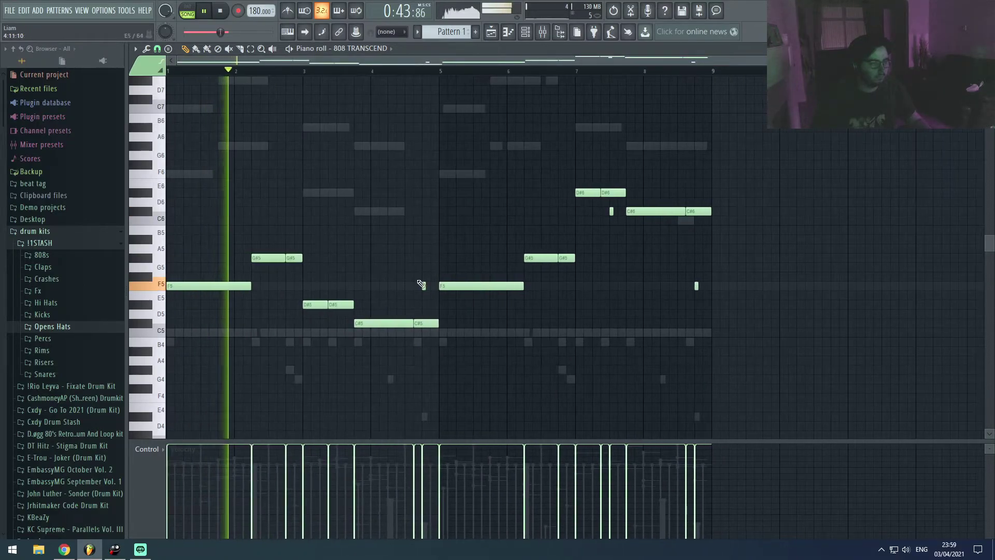
pyautogui.press('F7')
pyautogui.press('space')
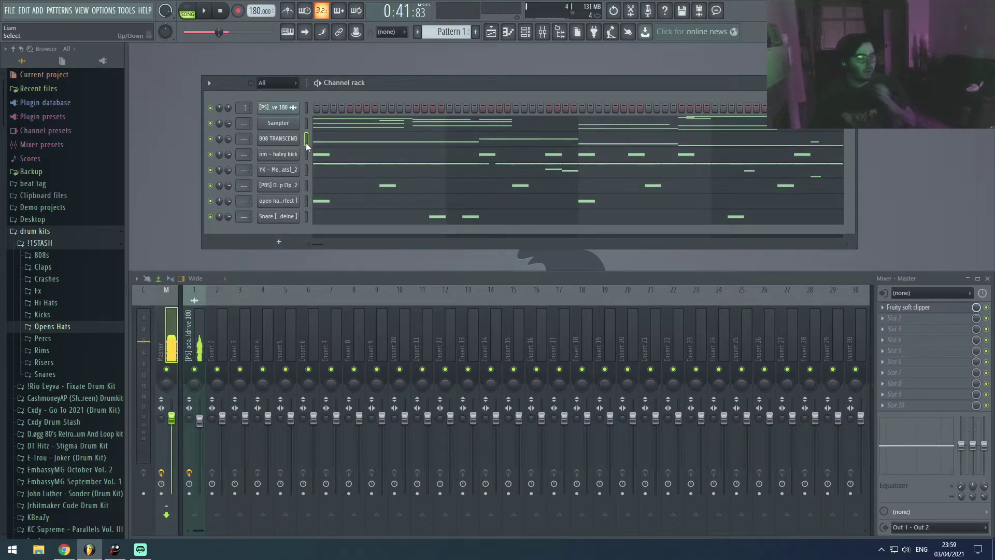
# Review the hi-hat, clap, snare and 808 note patterns one after another in the piano roll
pyautogui.click(78, 231)
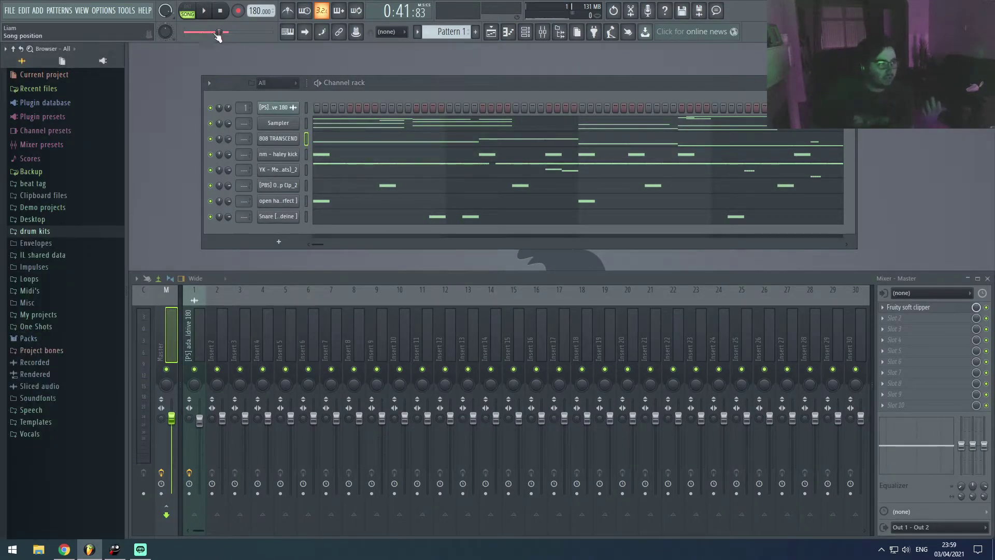
pyautogui.rightClick(308, 166)
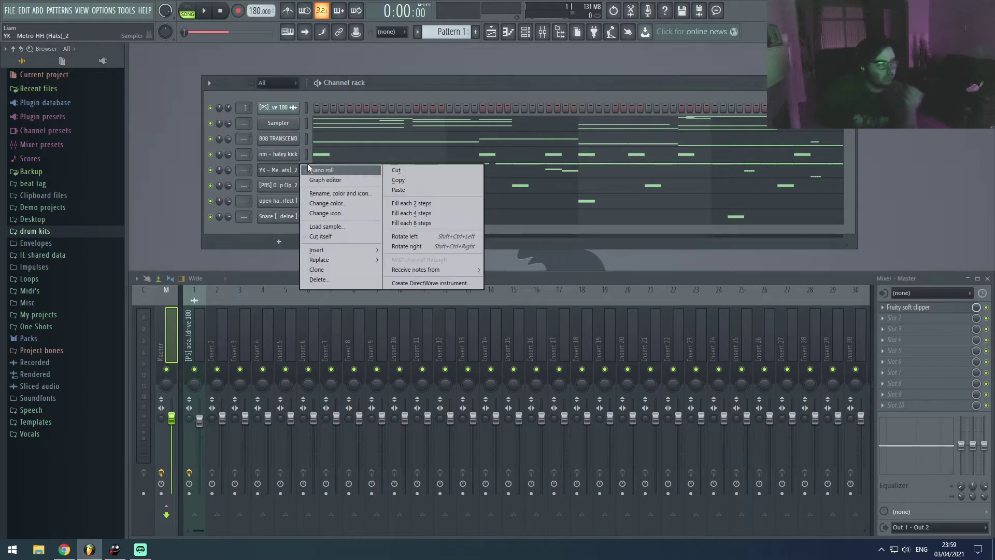
pyautogui.click(324, 170)
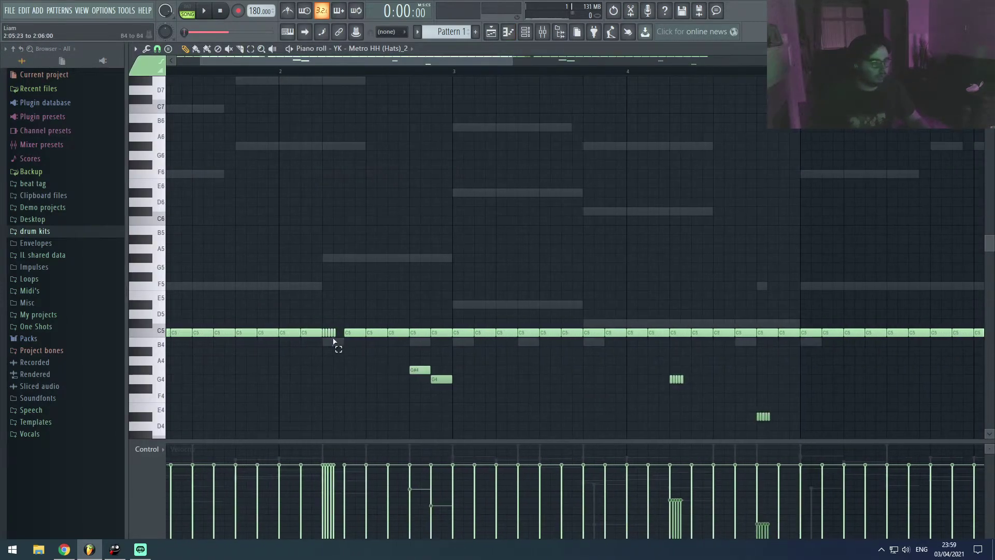
pyautogui.scroll(-4, 347, 359)
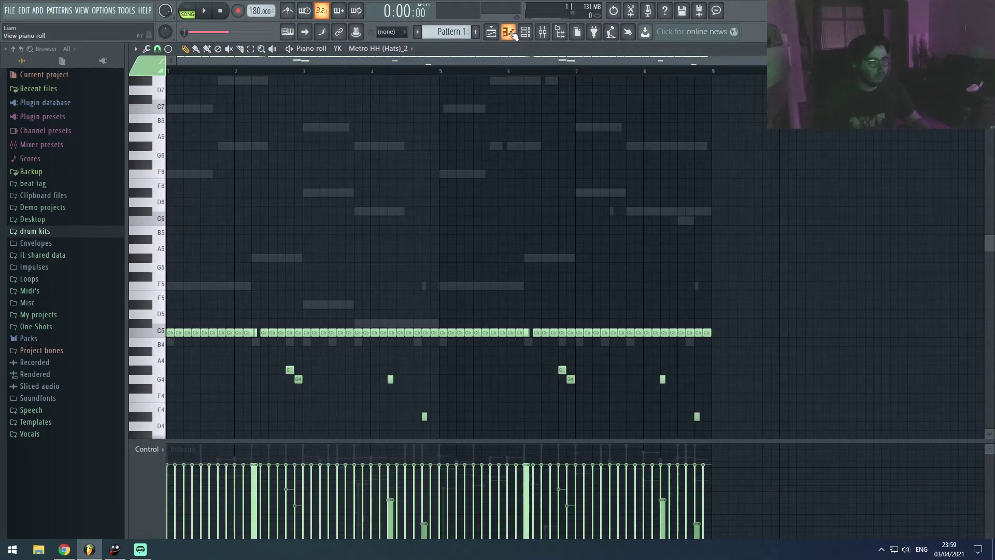
pyautogui.click(513, 35)
pyautogui.rightClick(301, 182)
pyautogui.click(316, 187)
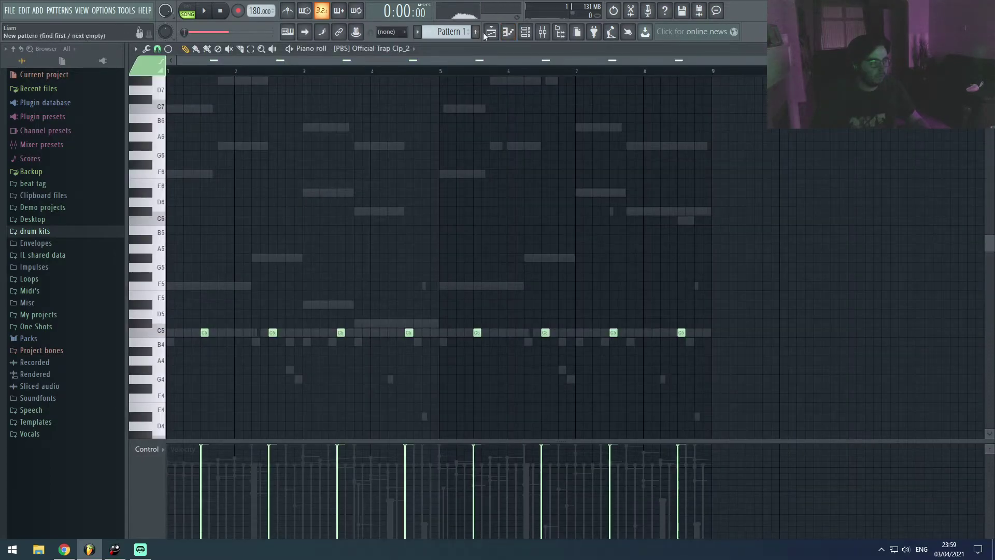
pyautogui.click(509, 35)
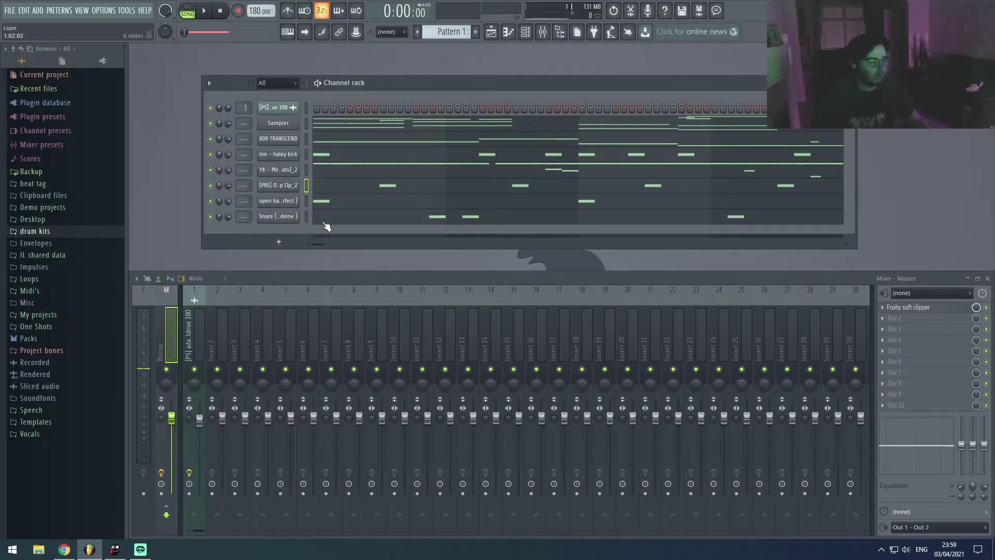
pyautogui.rightClick(299, 220)
pyautogui.click(303, 218)
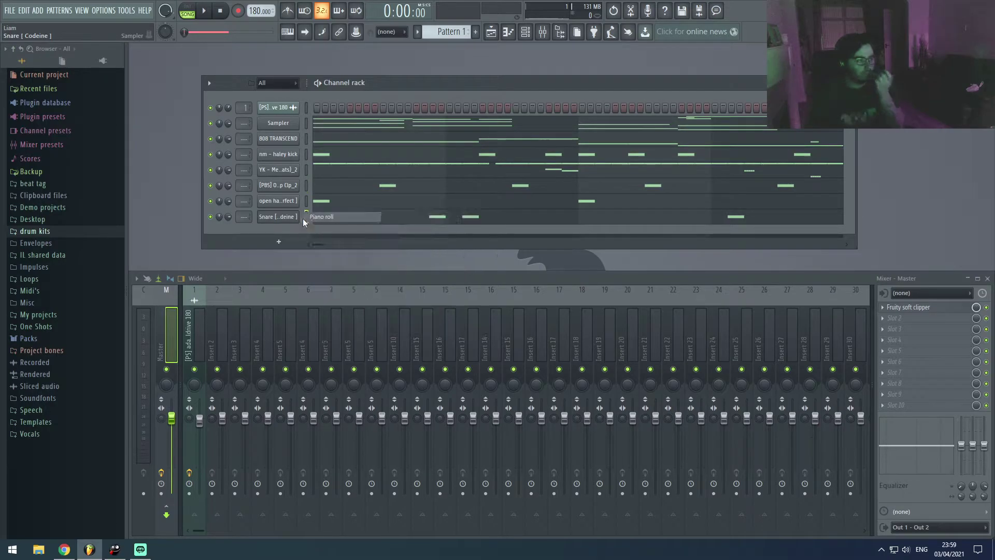
pyautogui.click(509, 33)
pyautogui.rightClick(298, 138)
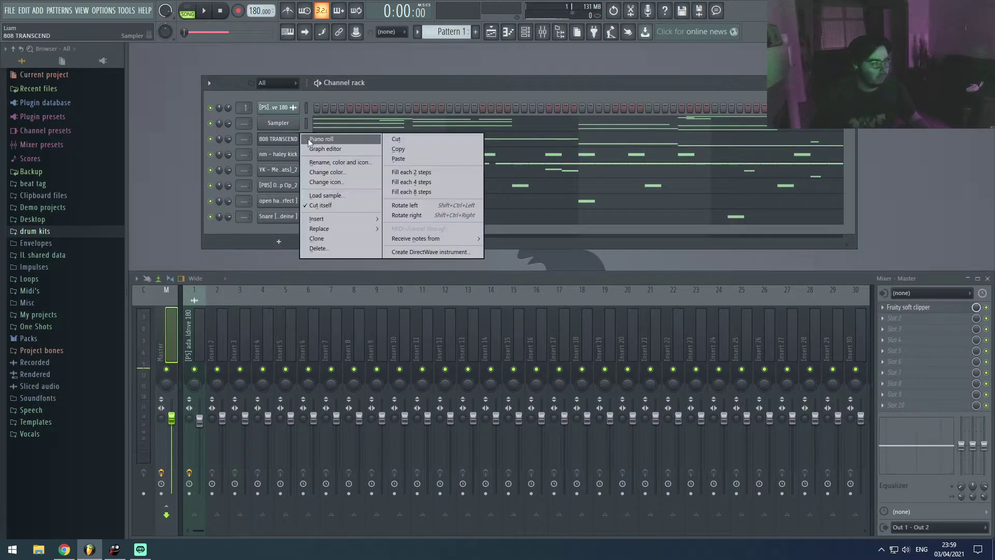
pyautogui.click(302, 136)
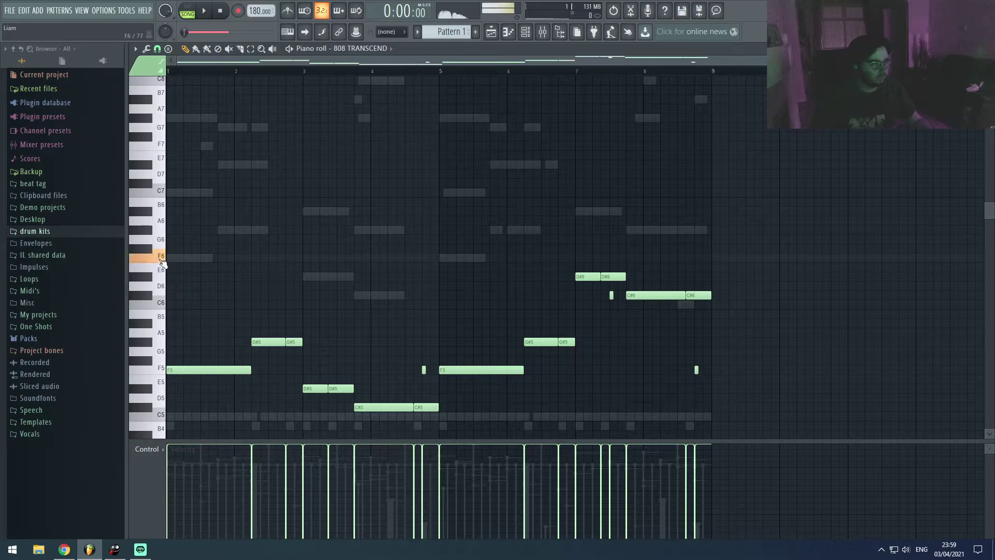
pyautogui.click(492, 34)
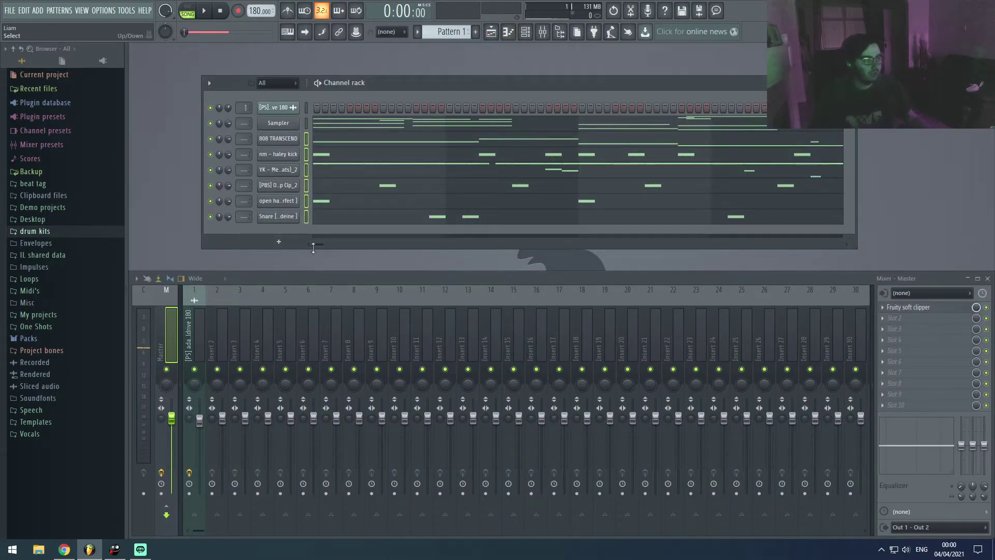
# Route the 808, kick, hi-hat, clap, open hat and snare channels to mixer tracks 10 through 15
pyautogui.click(403, 334)
pyautogui.hotkey('ctrl', 'l')
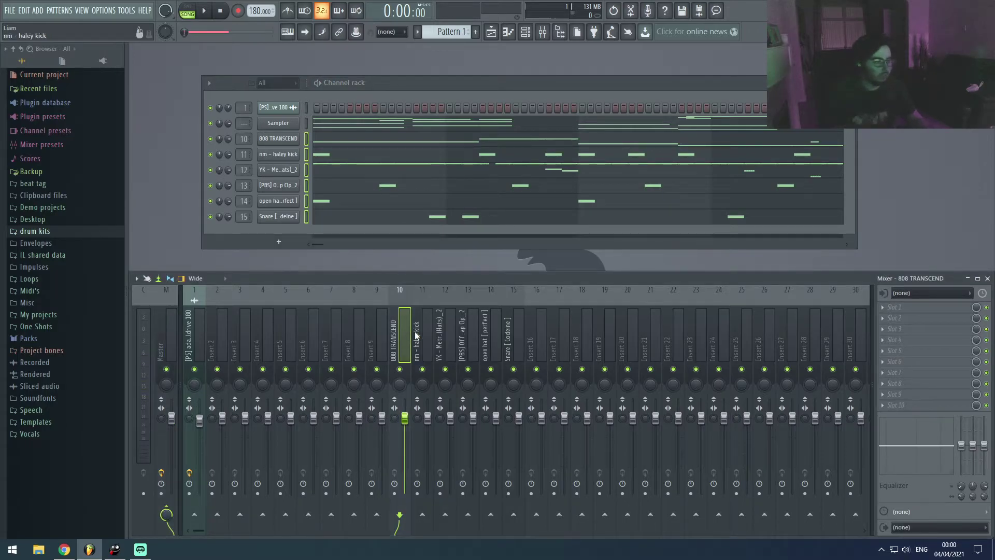
# Raise the kick's mixer level and slightly lower the 808's level while playing the beat
pyautogui.click(425, 341)
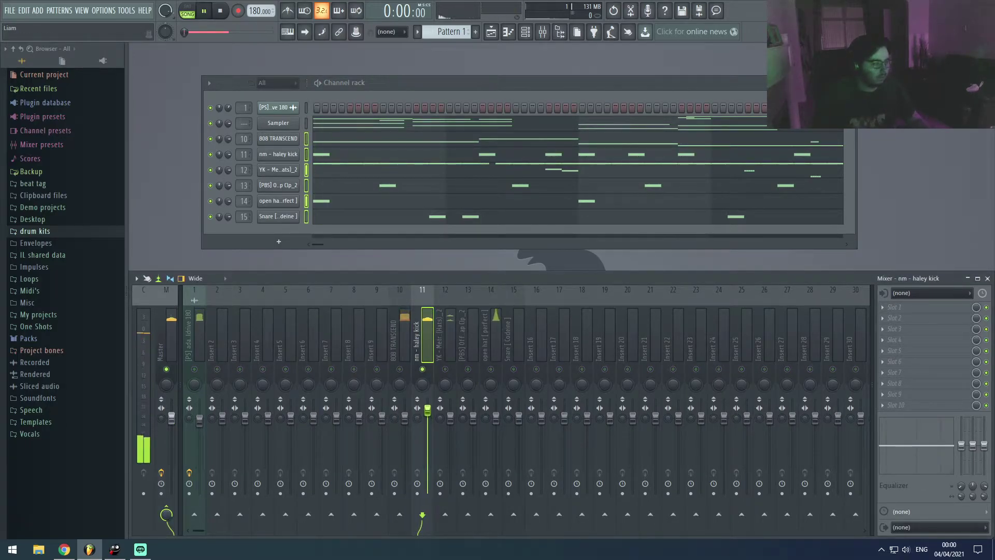
pyautogui.click(403, 352)
pyautogui.press('space')
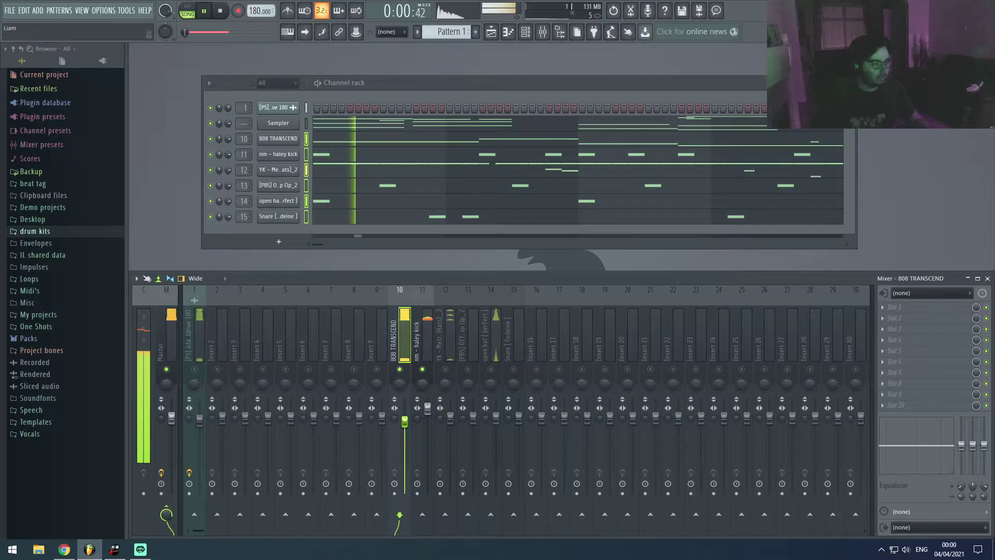
# Boost the high EQ band on the clap's mixer track and lower its volume to about -1.0 dB
pyautogui.click(445, 352)
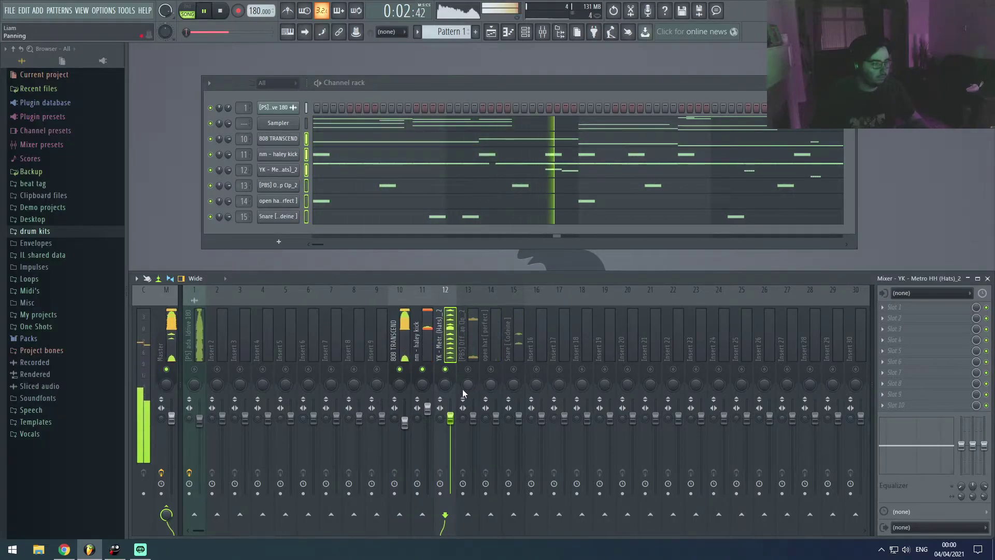
pyautogui.click(471, 344)
pyautogui.moveTo(984, 447); pyautogui.dragTo(983, 440)
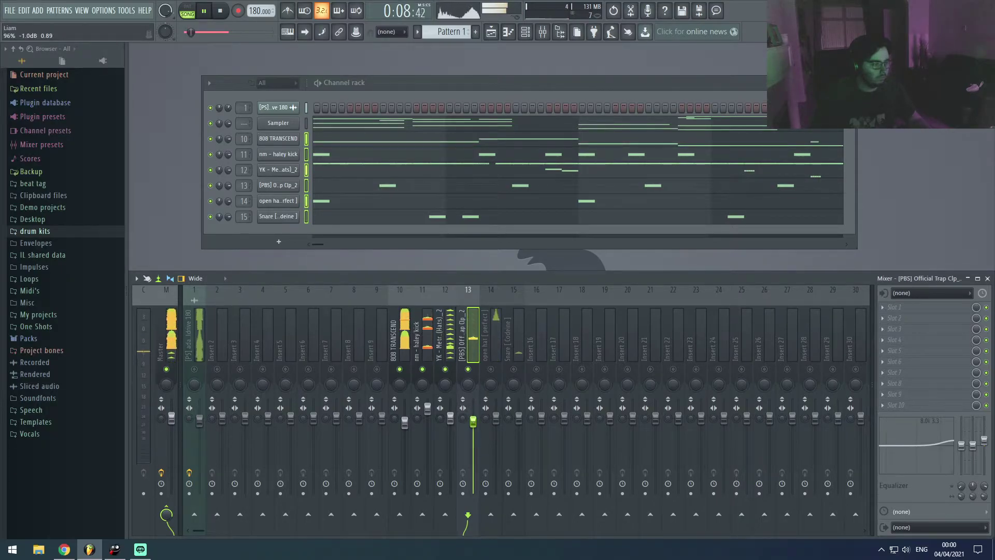
# Lower the snare's mixer track to about -0.4 dB
pyautogui.click(499, 362)
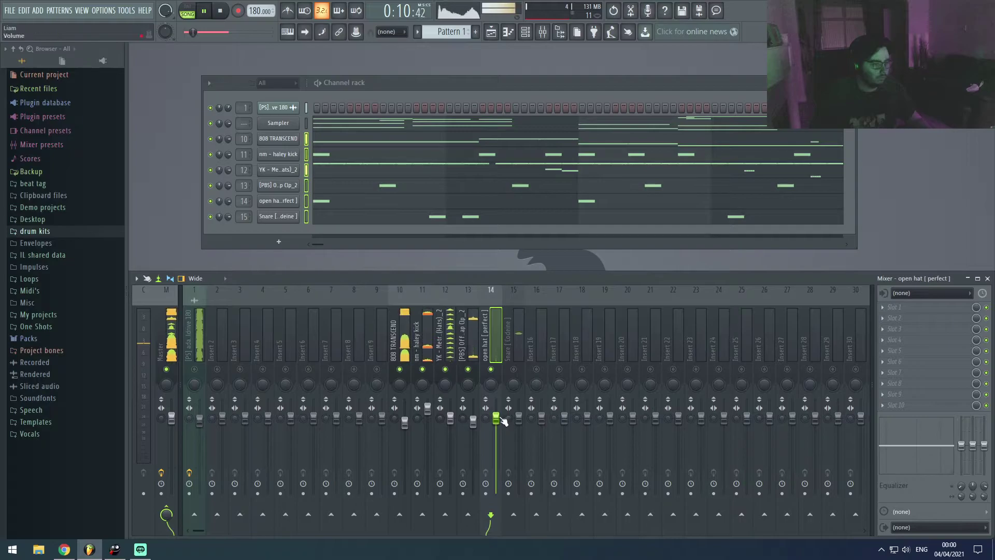
pyautogui.click(519, 417)
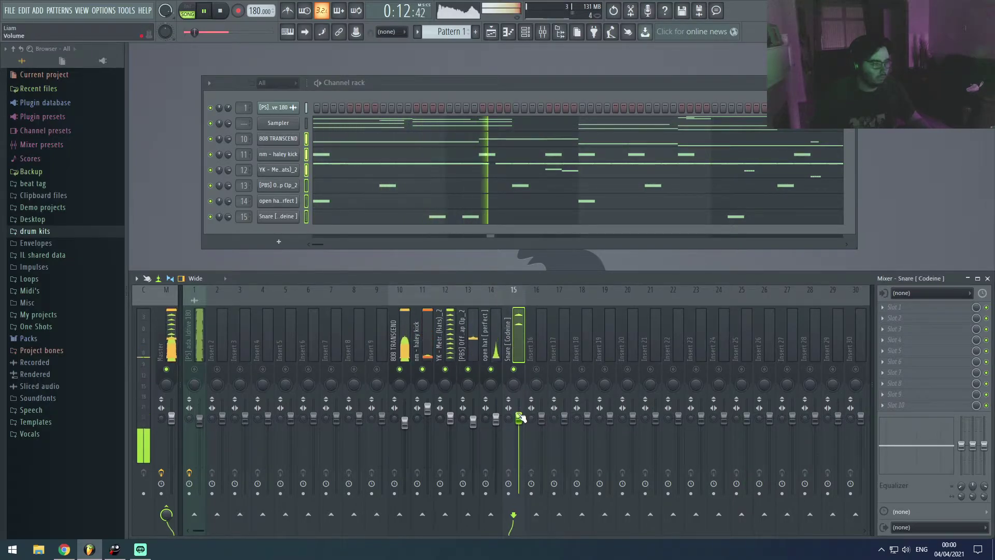
pyautogui.moveTo(520, 417); pyautogui.dragTo(522, 421)
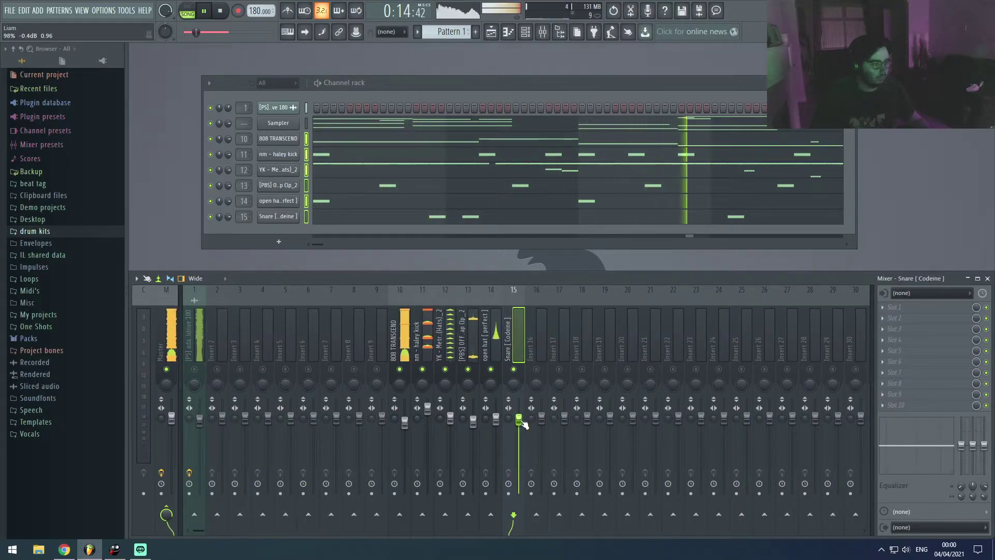
# Lower the externaldrive 180 loop's mixer track to about -1.4 dB and the 808's to about -1.2 dB
pyautogui.click(205, 421)
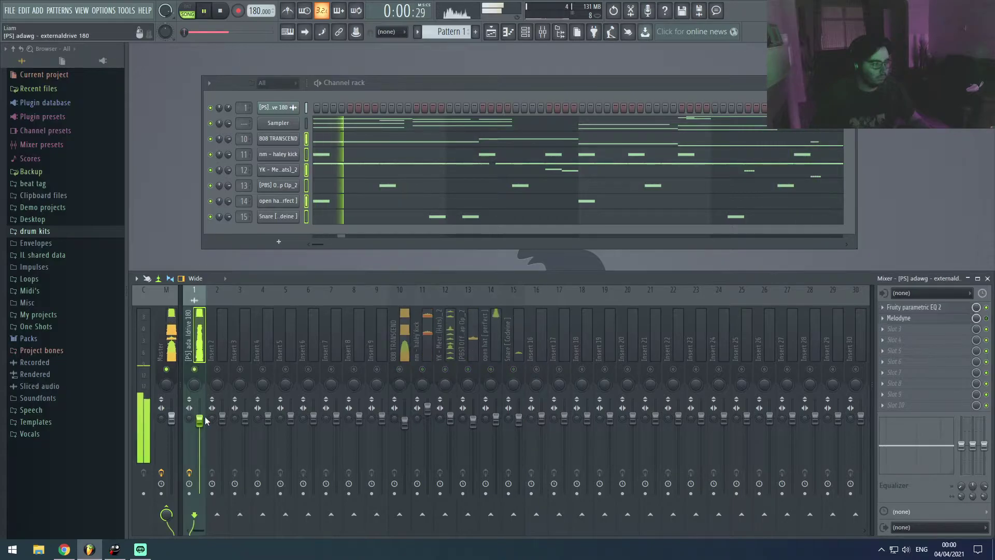
pyautogui.moveTo(199, 418); pyautogui.dragTo(200, 422)
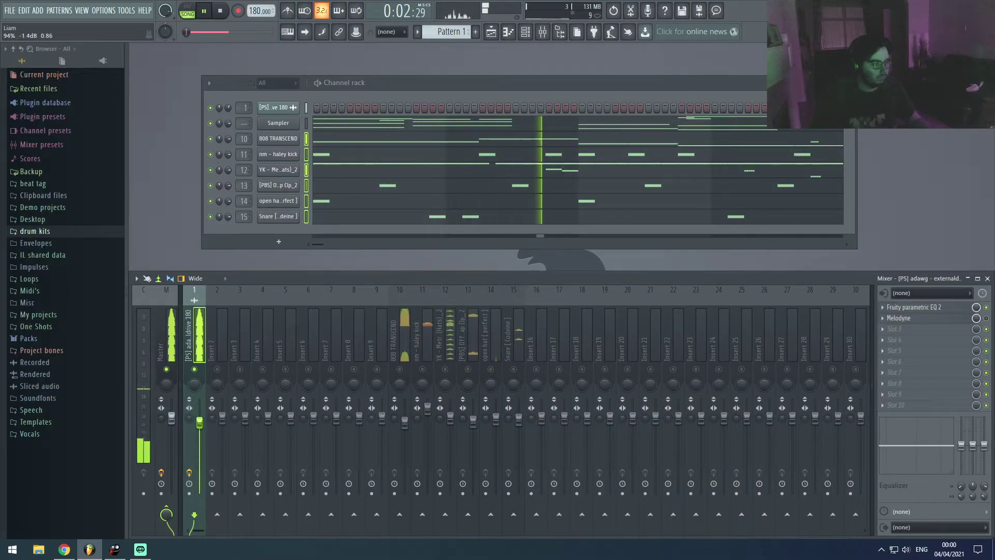
pyautogui.rightClick(194, 368)
pyautogui.click(403, 365)
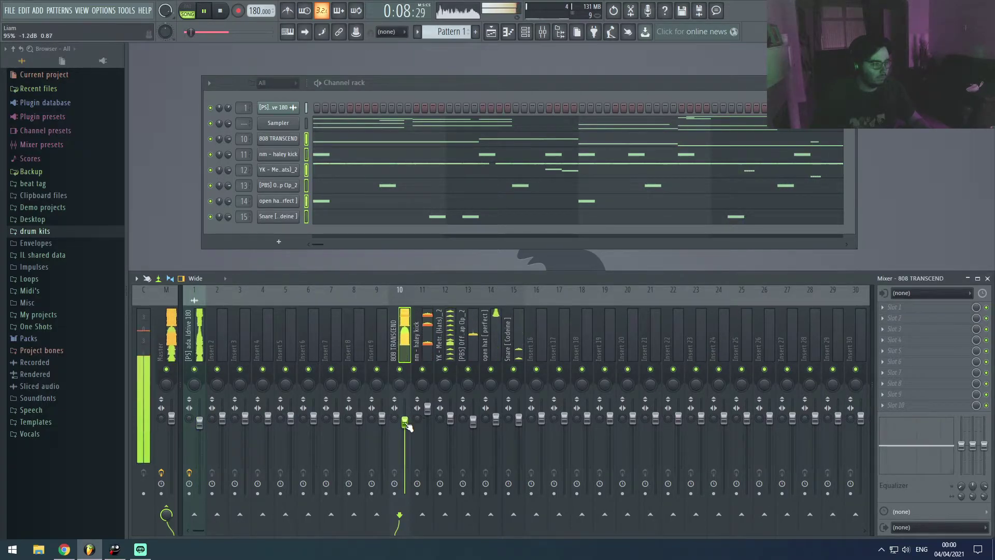
# Examine the 808 line in the piano roll while listening to it against the loop
pyautogui.rightClick(290, 138)
pyautogui.click(313, 141)
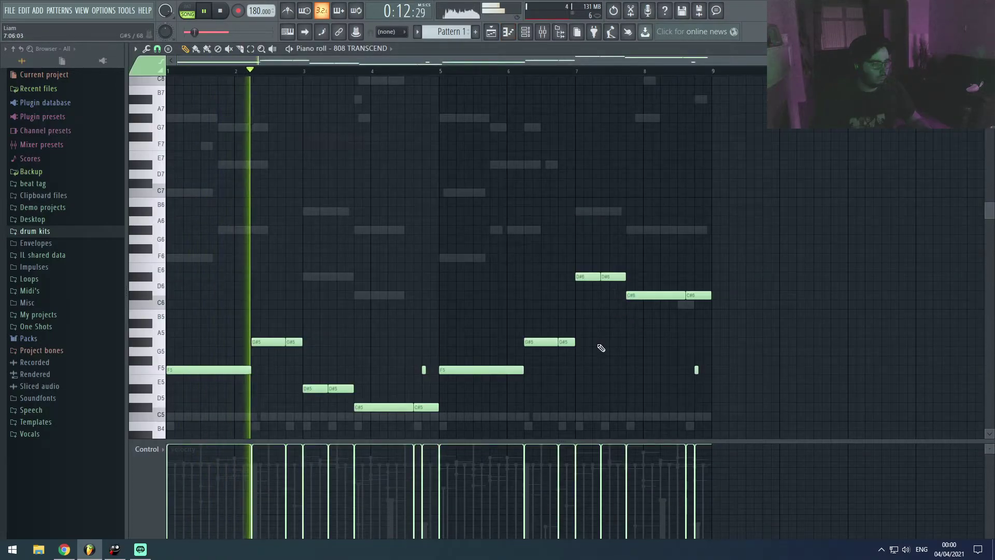
pyautogui.scroll(-3, 585, 337)
pyautogui.click(507, 39)
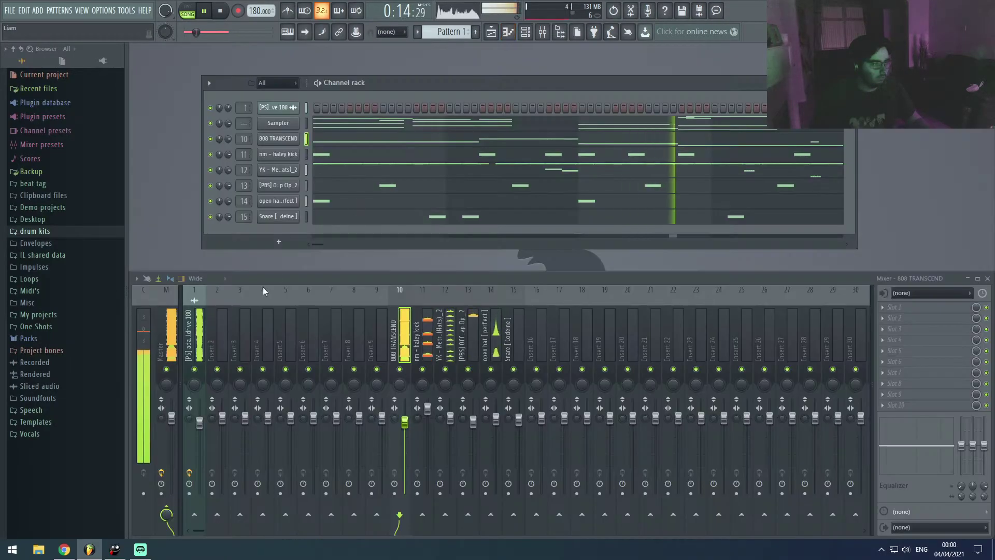
pyautogui.click(199, 337)
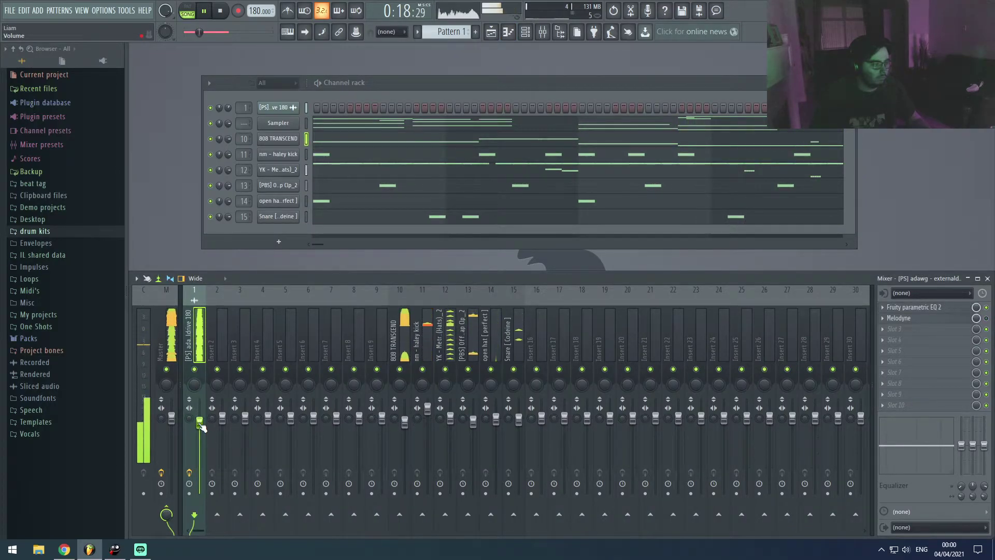
pyautogui.rightClick(282, 139)
pyautogui.click(316, 140)
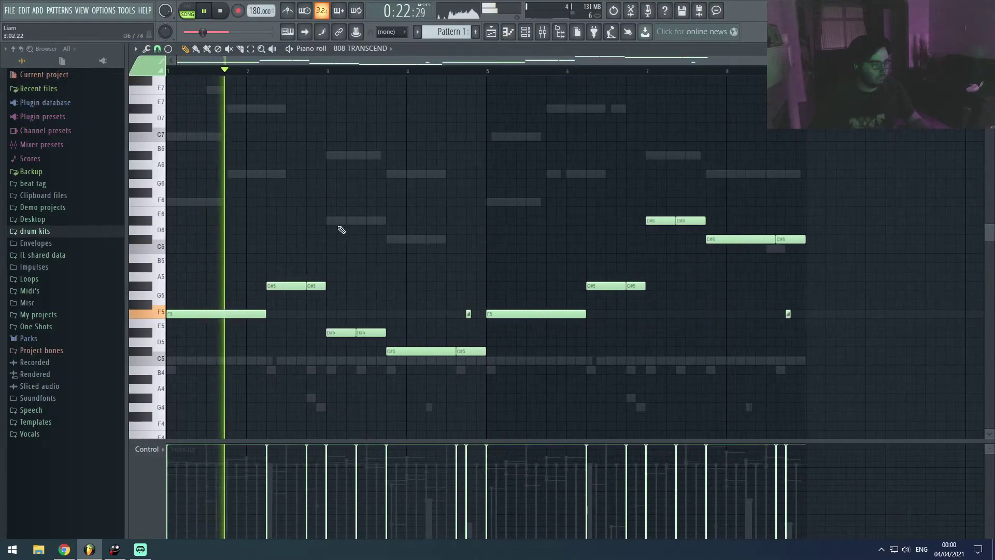
pyautogui.press('F7')
pyautogui.press('space')
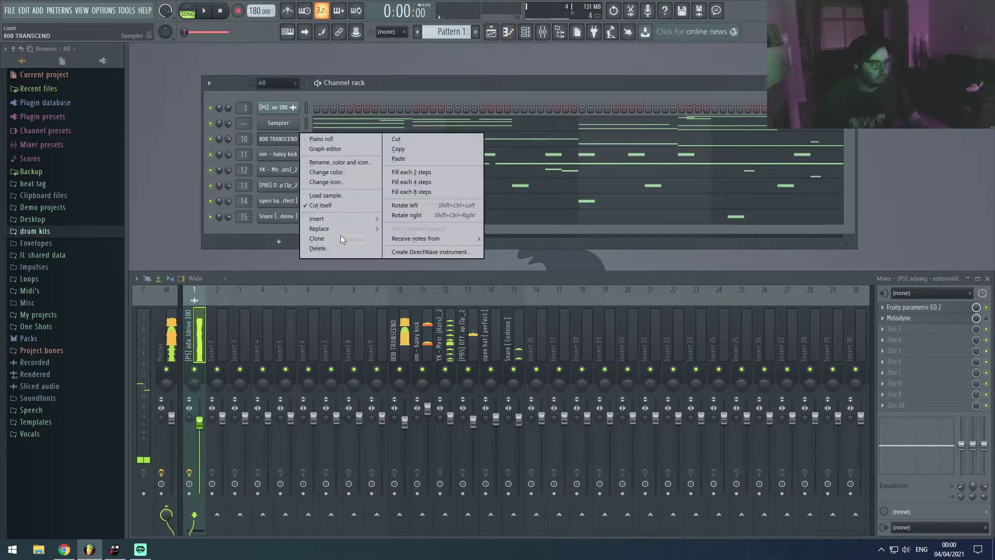
# Clone the 808 TRANSCEND channel and reverse the copy's sample, shortened to about 19% length
pyautogui.click(331, 238)
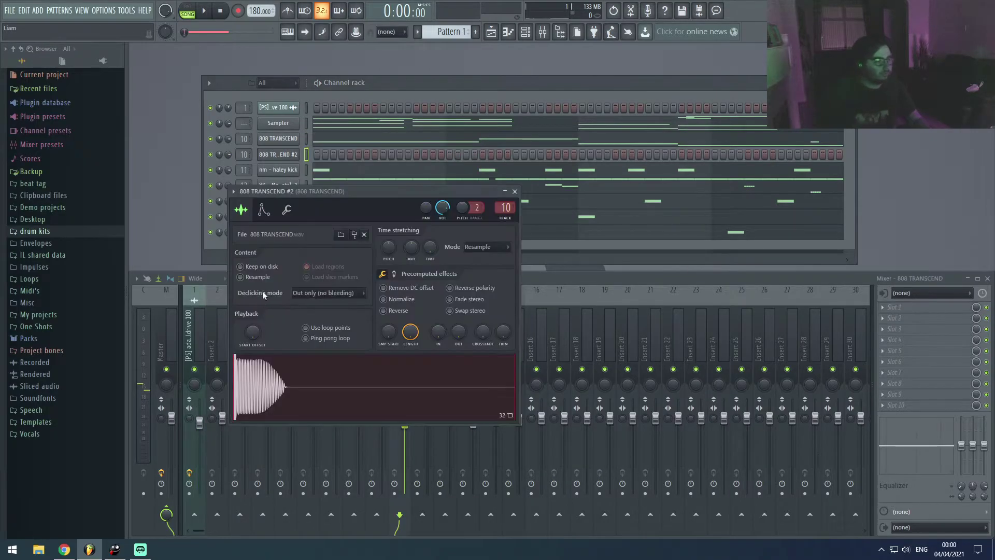
pyautogui.click(397, 310)
pyautogui.moveTo(410, 332); pyautogui.dragTo(409, 360)
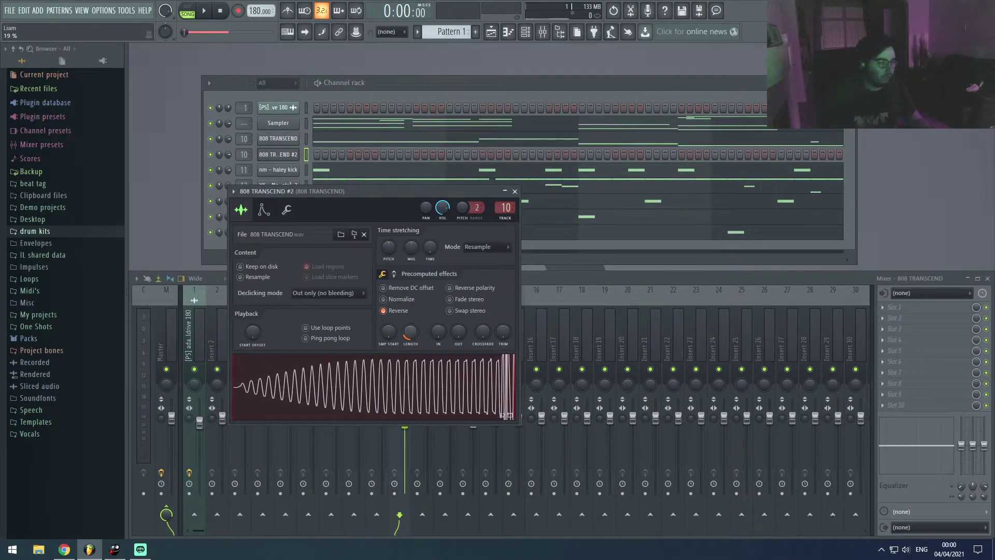
# Check the original 808's notes and fine-tune the reversed 808 clone's sample length to 19%
pyautogui.rightClick(283, 140)
pyautogui.click(311, 139)
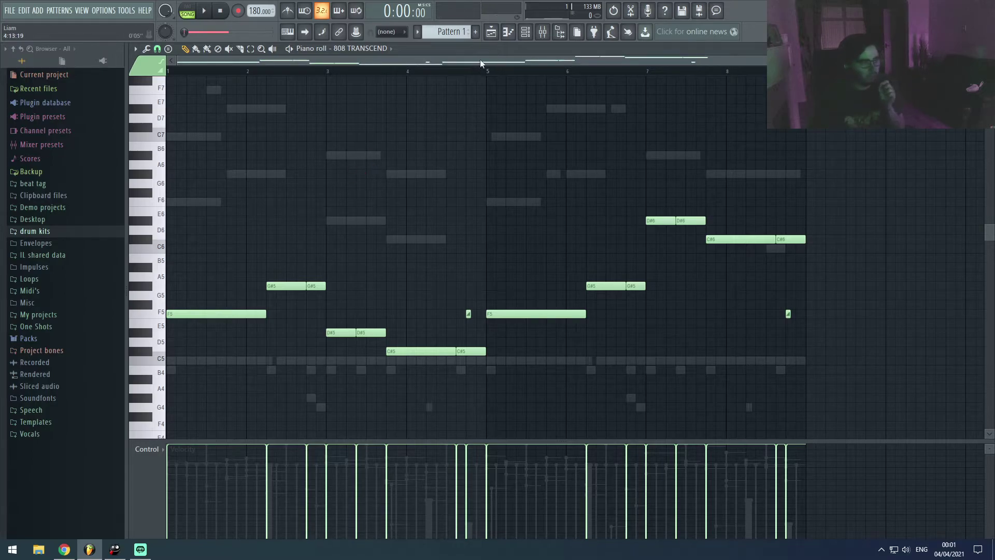
pyautogui.click(506, 36)
pyautogui.click(288, 155)
pyautogui.click(289, 156)
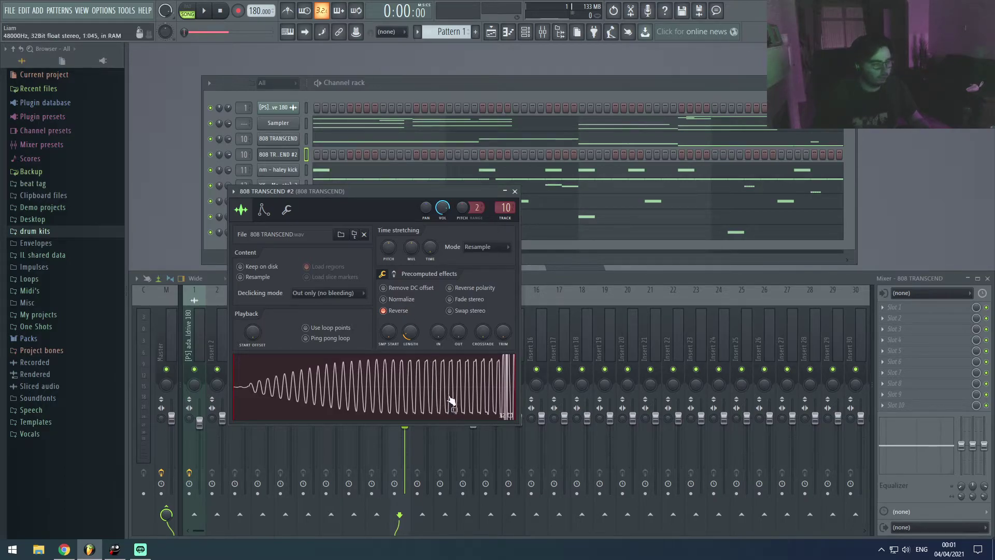
pyautogui.moveTo(410, 331); pyautogui.dragTo(410, 331)
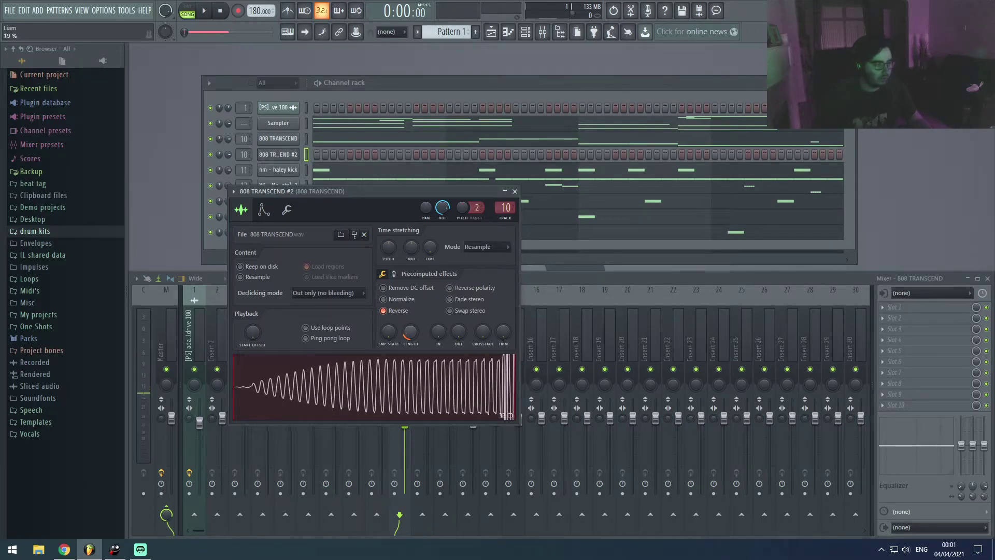
pyautogui.click(515, 191)
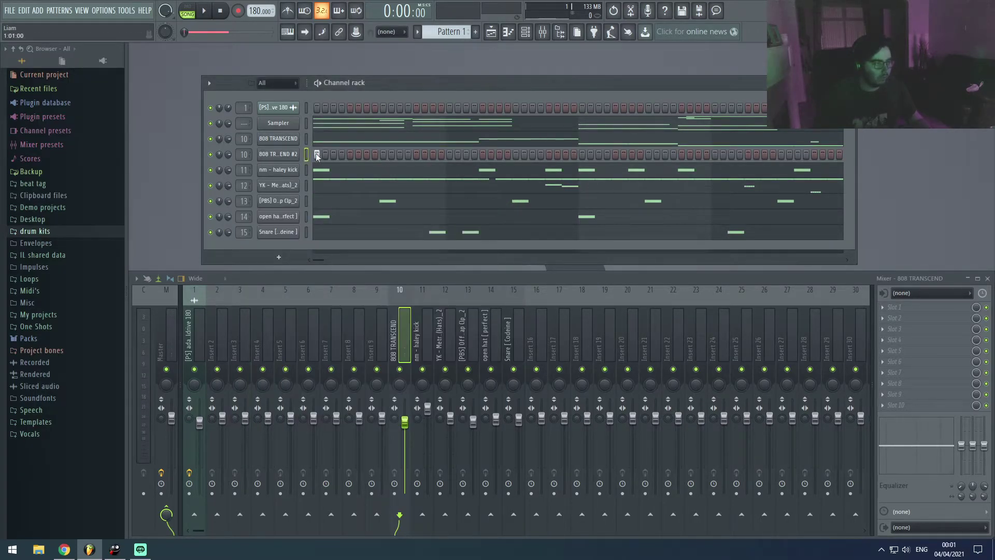
# Add a four-step G#5 note at the start of bar 2 for the reversed 808 clone
pyautogui.rightClick(306, 154)
pyautogui.click(317, 155)
pyautogui.rightClick(294, 158)
pyautogui.click(295, 156)
pyautogui.press('space')
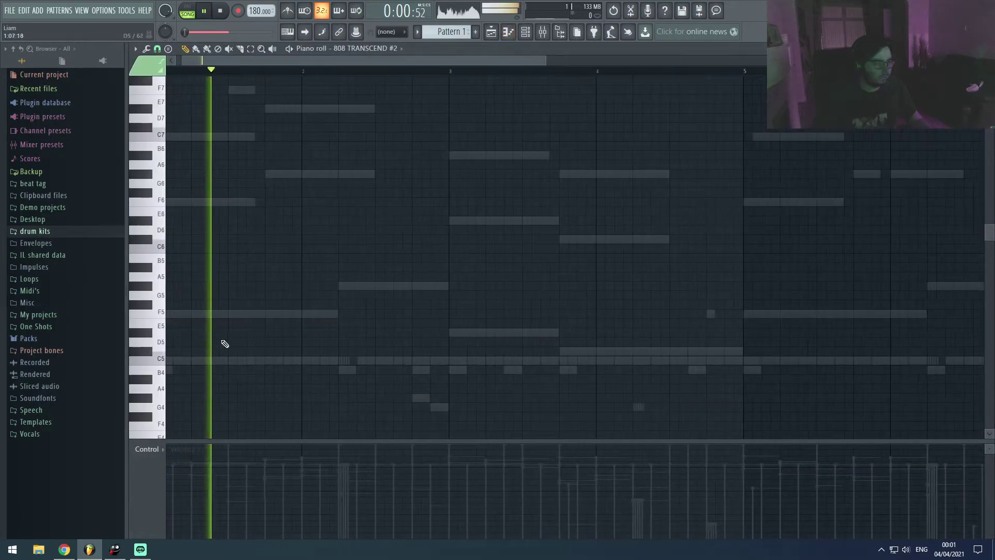
pyautogui.press('space')
pyautogui.click(310, 286)
pyautogui.click(308, 286)
# Raise the reversed 808 note one octave to G#6 and play back the beat
pyautogui.press('space')
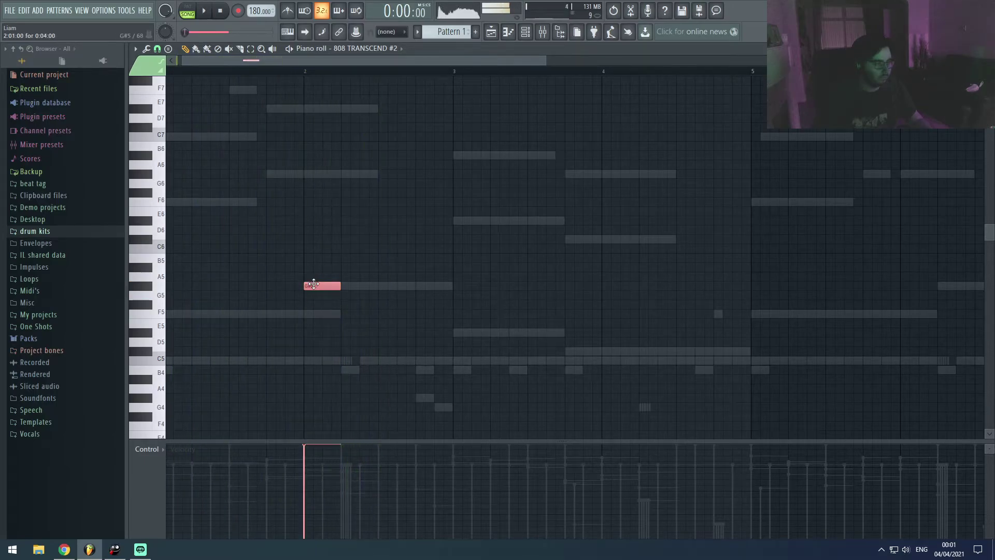
pyautogui.hotkey('ctrl', 'Up')
pyautogui.press('space')
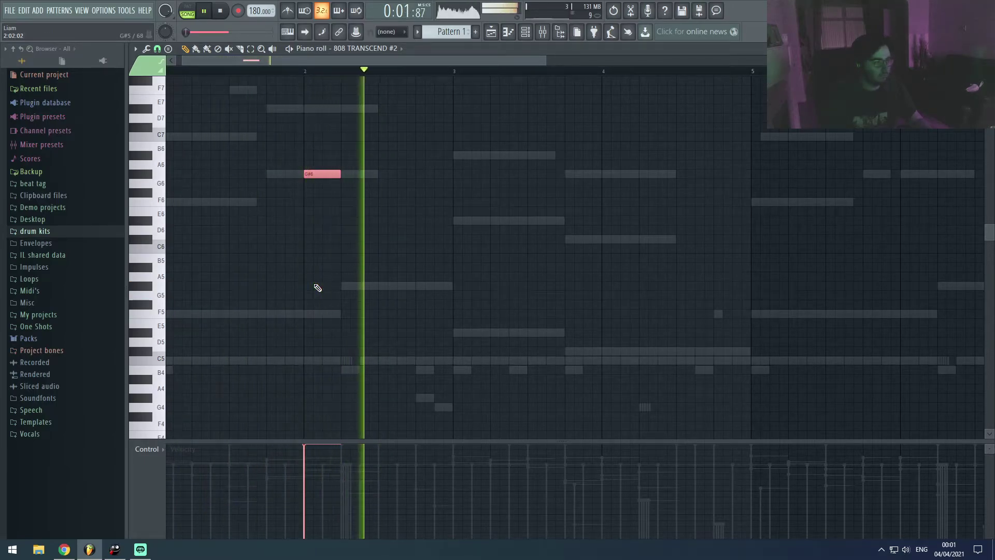
# Audition the reversed 808's G#6 note at bar 2 and delete it
pyautogui.hotkey('ctrl', 'Down')
pyautogui.press('space')
pyautogui.press('Delete')
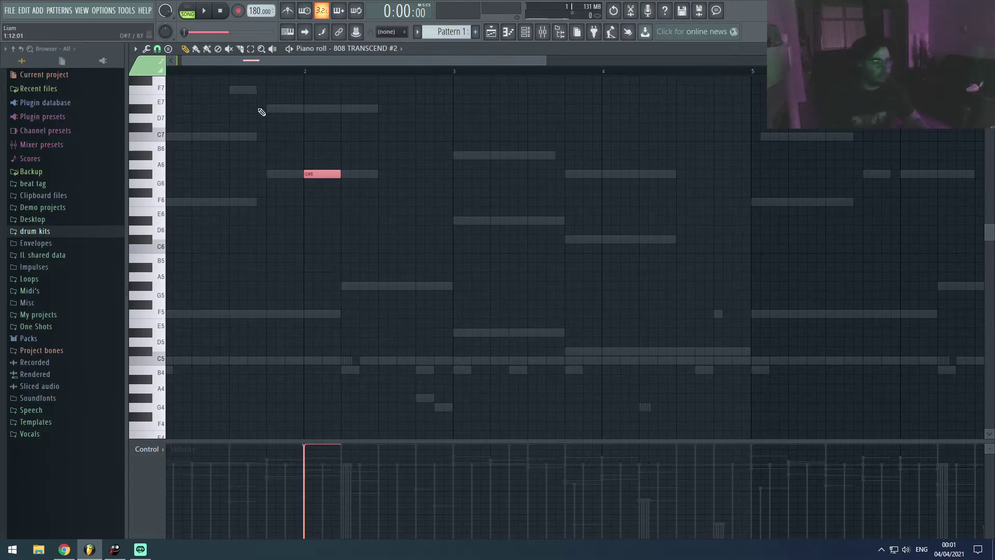
pyautogui.press('space')
pyautogui.press('Delete')
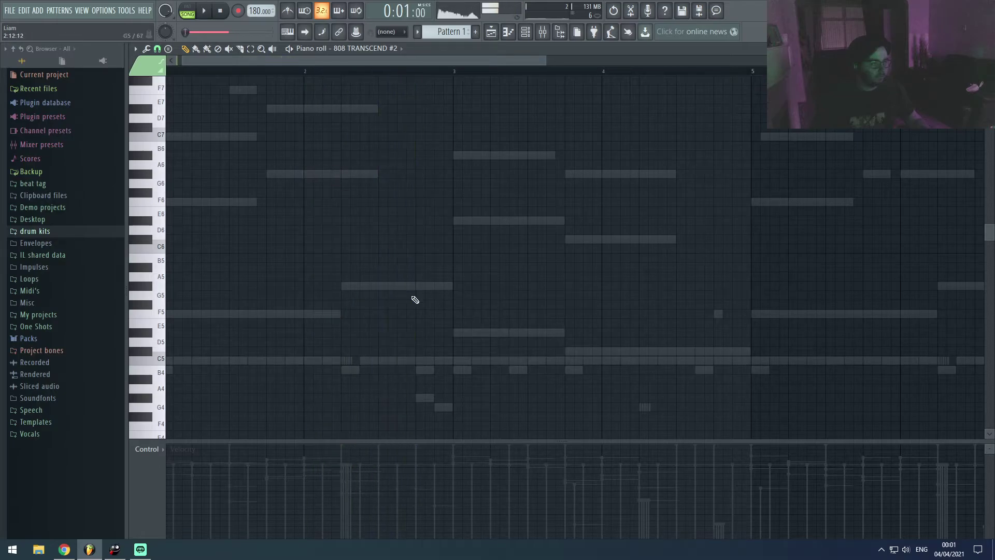
# Try a four-step G#5 note for the reversed 808 at the start of bar 2 and at 2:09
pyautogui.press('space')
pyautogui.press('space')
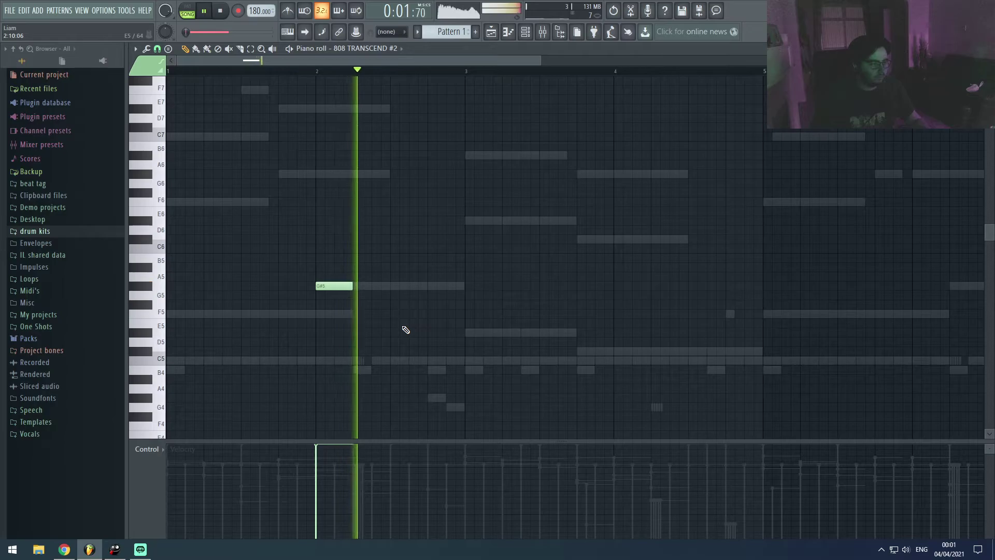
pyautogui.rightClick(342, 286)
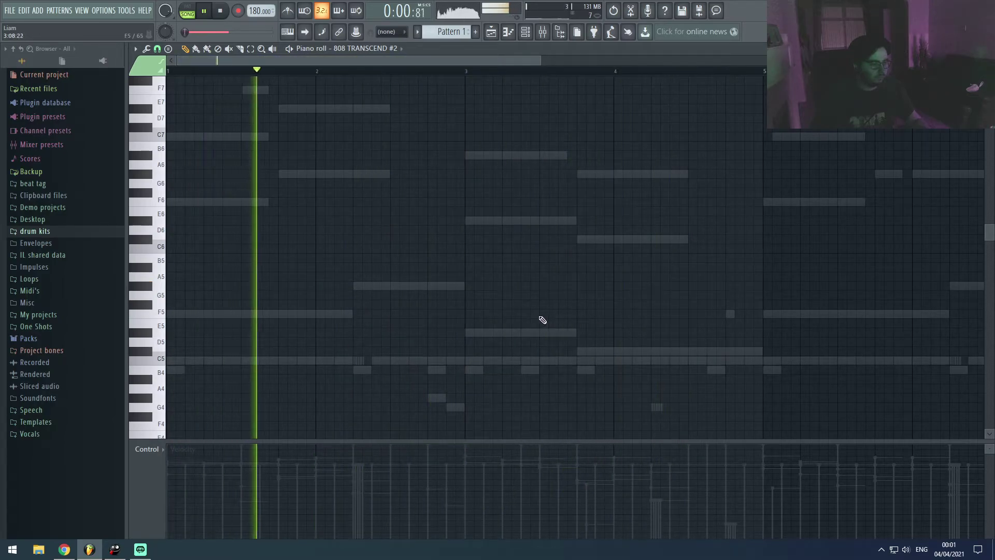
pyautogui.press('space')
pyautogui.click(408, 285)
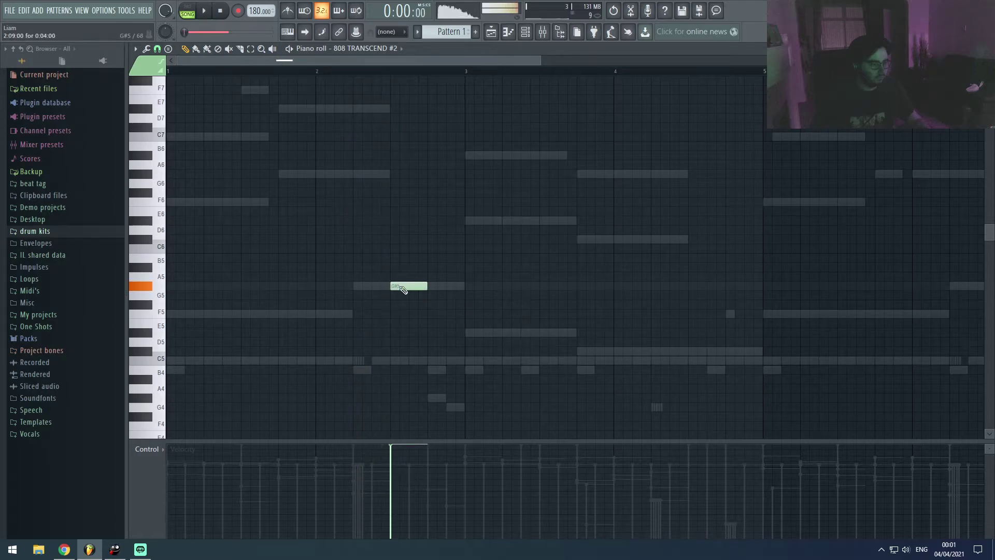
pyautogui.press('space')
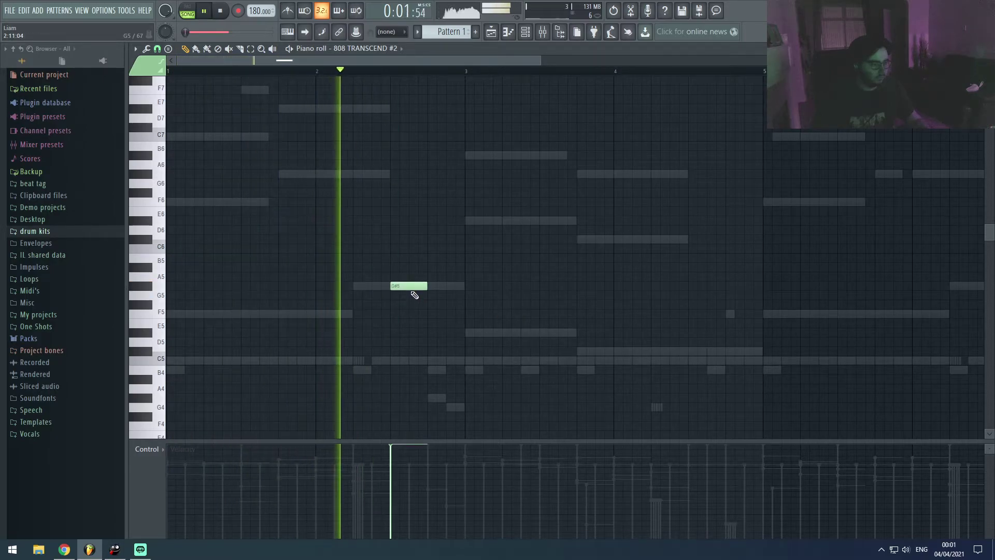
pyautogui.rightClick(410, 286)
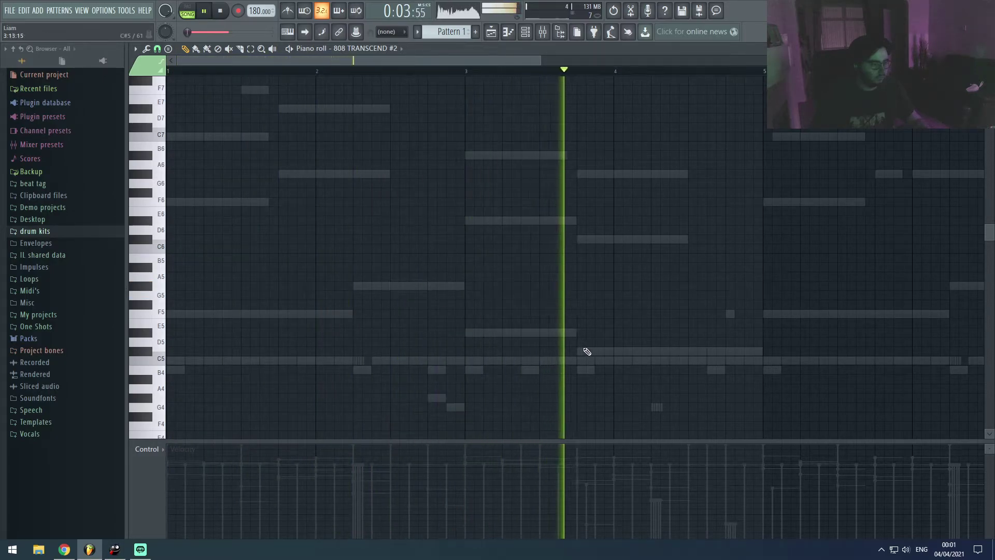
# Try a four-step C#5 note for the reversed 808 at 4:07 and raise it one octave to C#6
pyautogui.press('space')
pyautogui.click(680, 351)
pyautogui.moveTo(680, 351); pyautogui.dragTo(672, 350)
pyautogui.press('space')
pyautogui.click(701, 353)
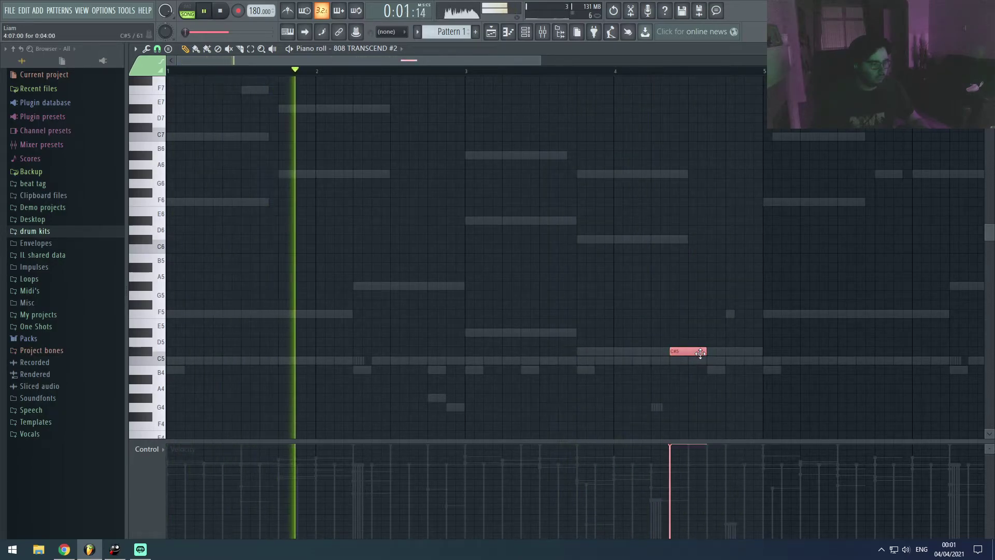
pyautogui.hotkey('ctrl', 'Up')
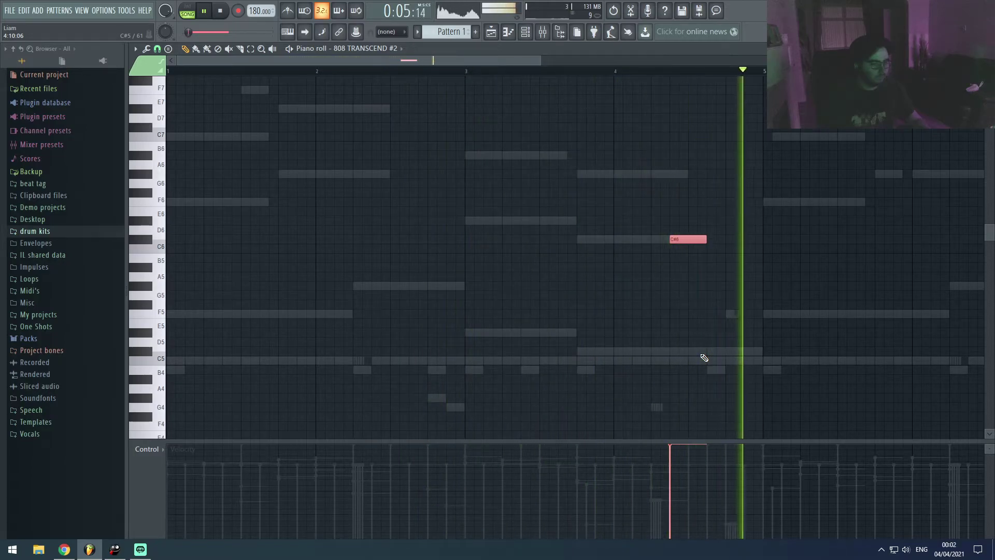
pyautogui.rightClick(699, 240)
# Try a four-step note for the reversed 808 in the second half of bar 3, at C#6 and at C#5
pyautogui.click(656, 239)
pyautogui.rightClick(663, 239)
pyautogui.click(559, 240)
pyautogui.moveTo(558, 247); pyautogui.dragTo(539, 359)
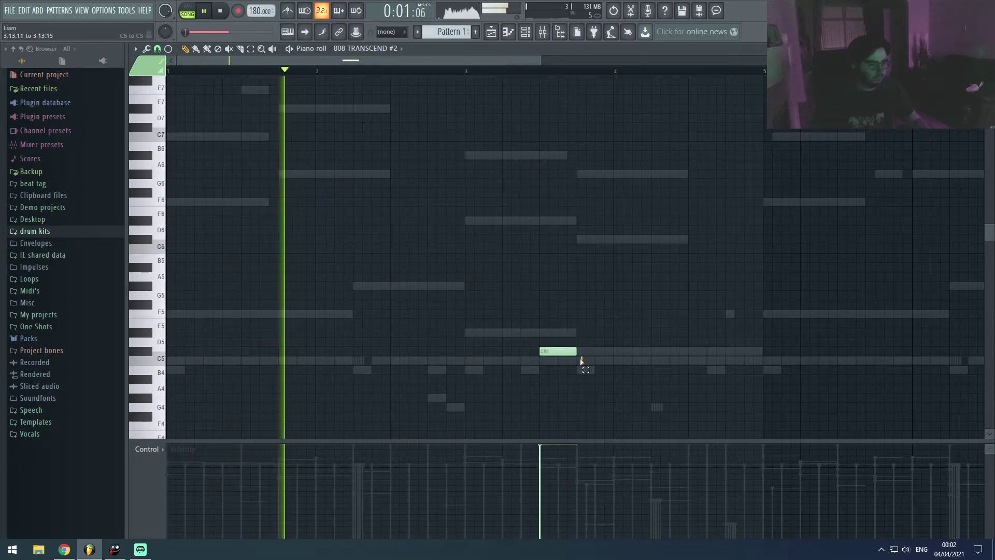
pyautogui.hotkey('ctrl', 'z')
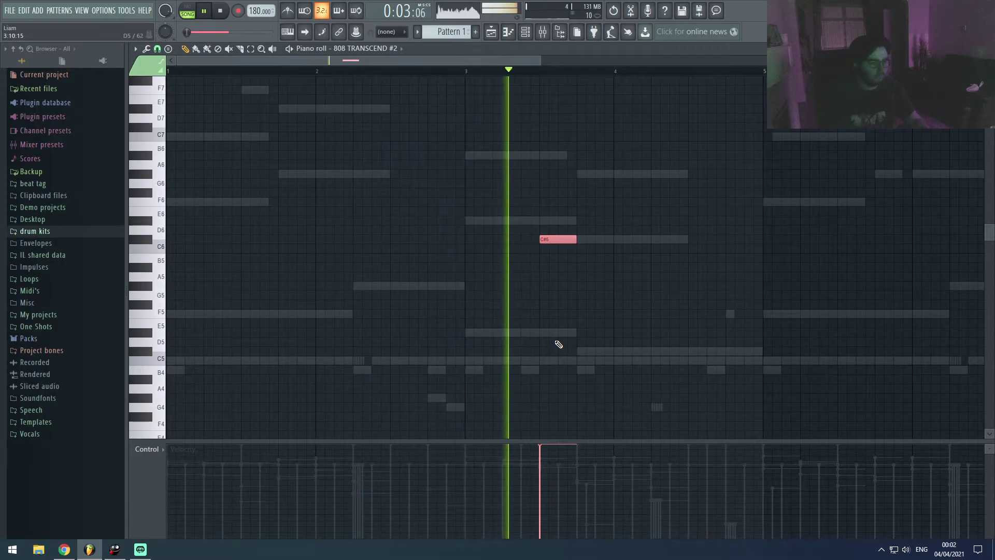
pyautogui.press('space')
pyautogui.click(553, 277)
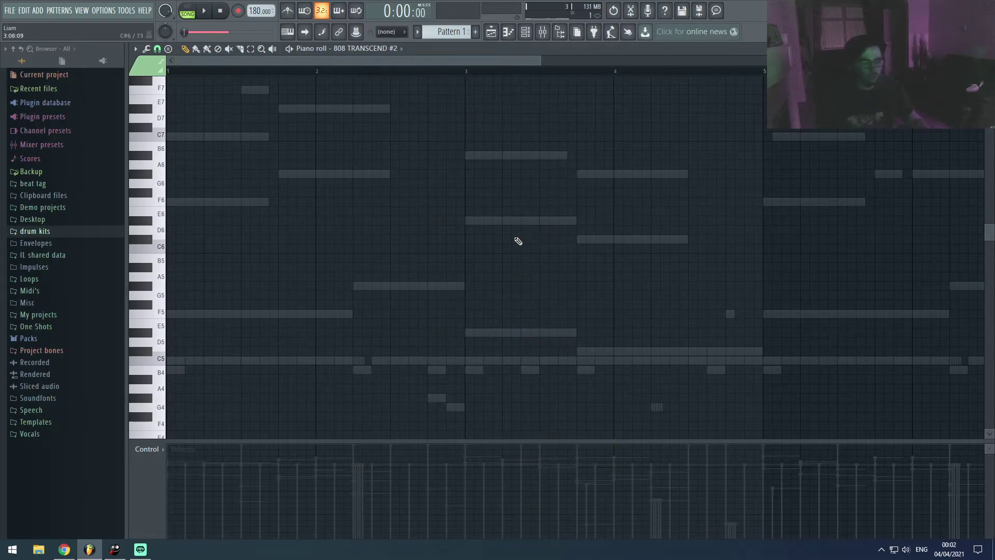
# Delete the reversed 808 TRANSCEND #2 channel from the channel rack
pyautogui.press('F7')
pyautogui.rightClick(283, 153)
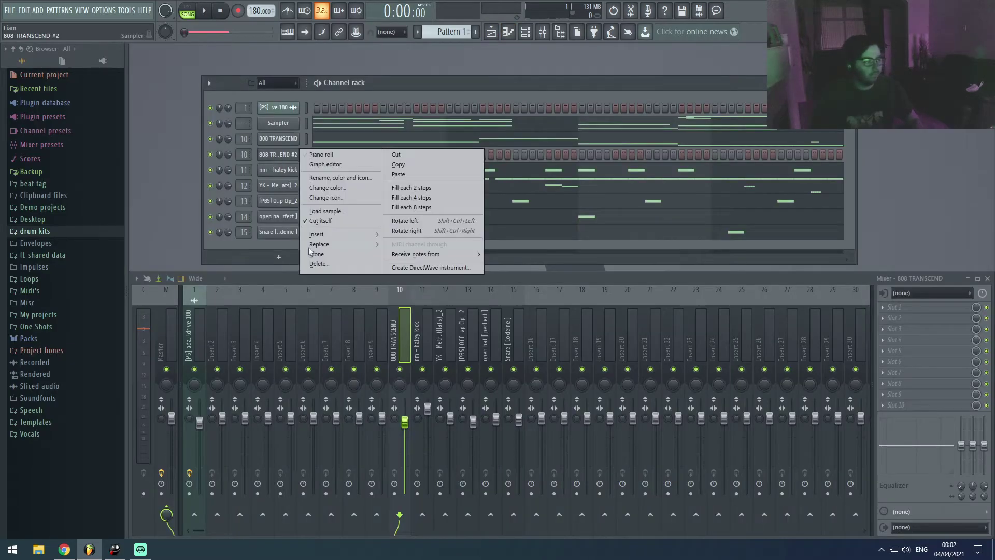
pyautogui.click(334, 264)
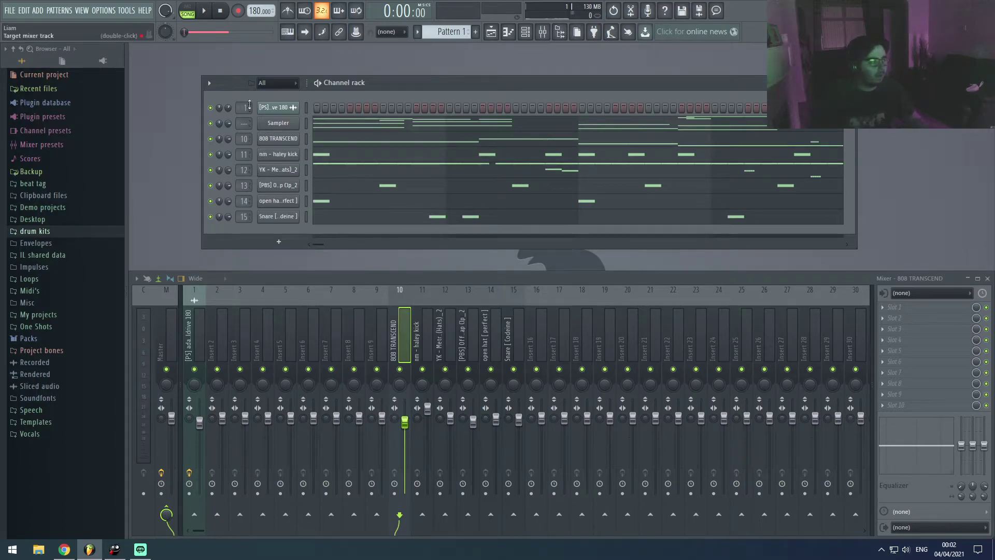
# Open the playlist, remove all Pattern 1 clips from Track 2 and clear the time selection
pyautogui.click(491, 31)
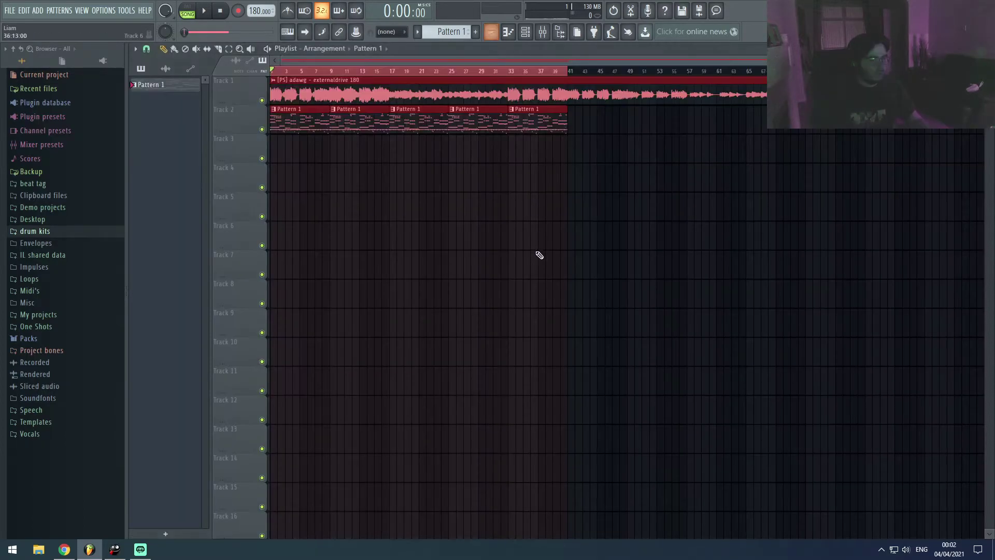
pyautogui.click(277, 74)
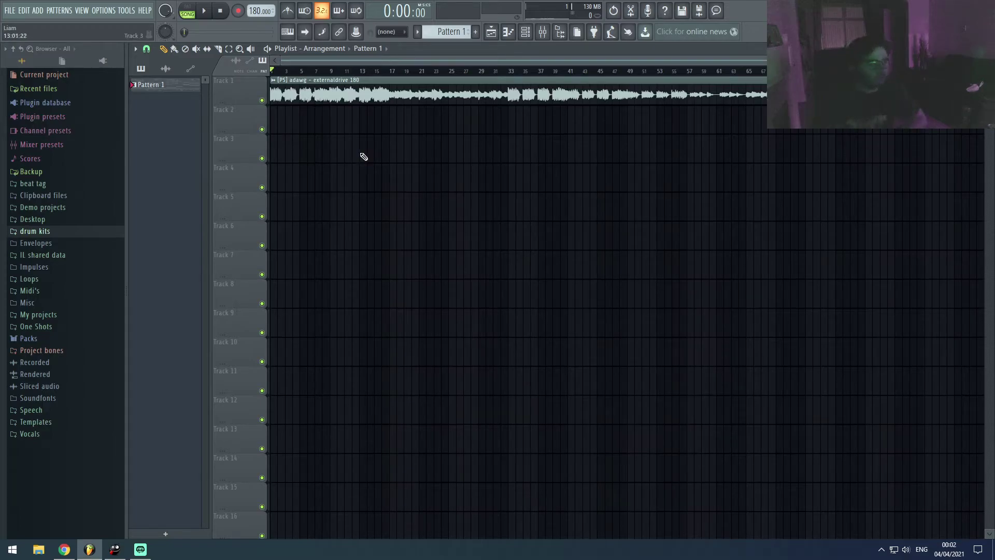
pyautogui.click(165, 68)
pyautogui.rightClick(173, 87)
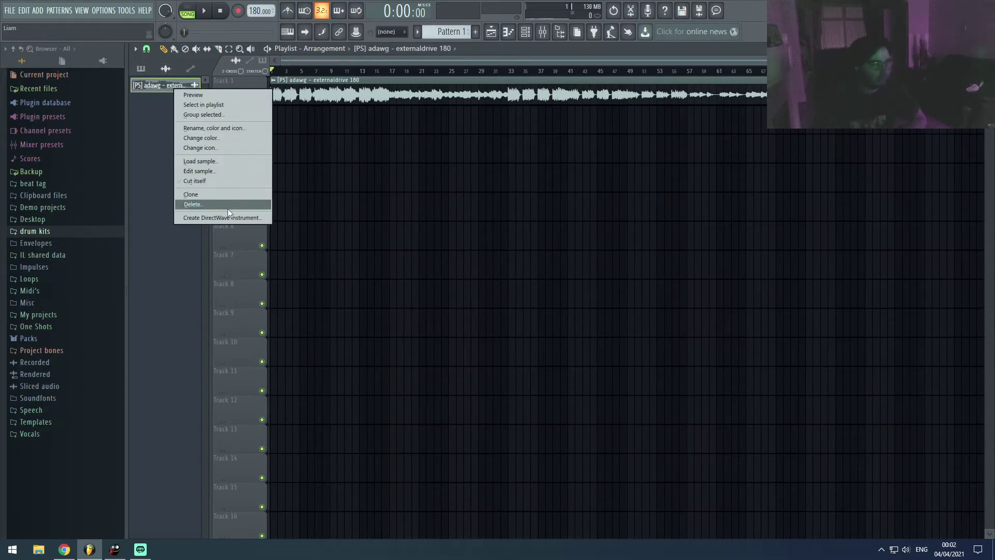
pyautogui.click(207, 194)
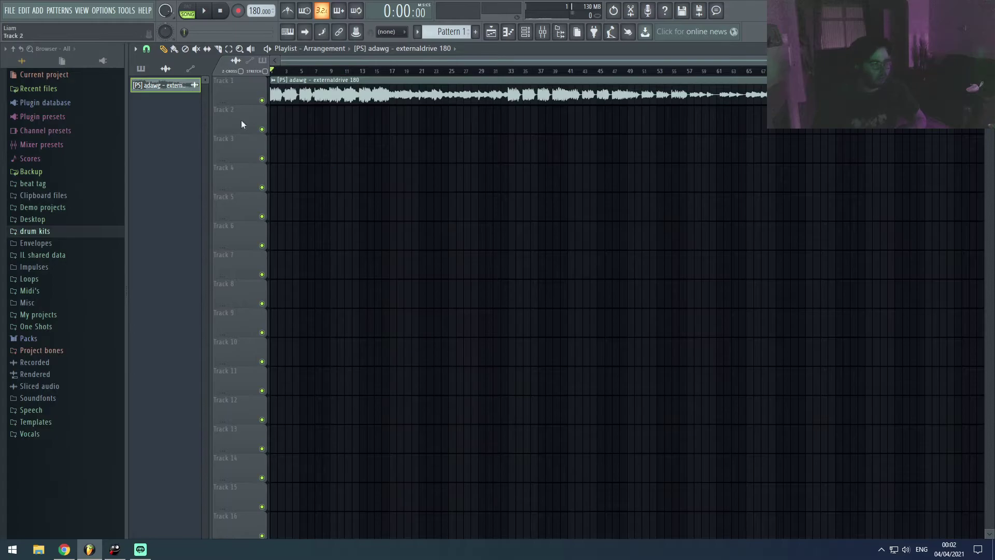
pyautogui.click(150, 70)
pyautogui.rightClick(153, 85)
pyautogui.click(149, 120)
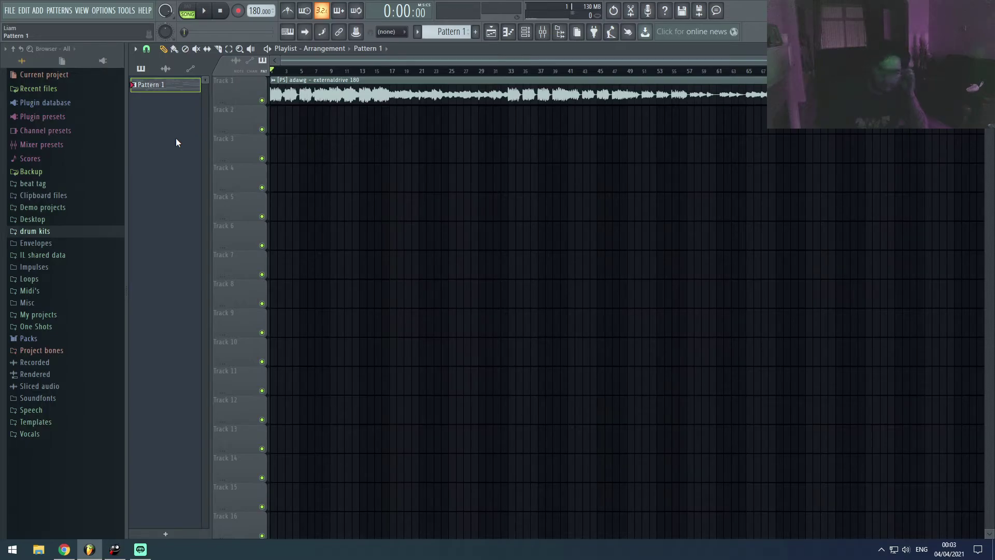
# Place Pattern 1 at the start of Track 2 and repeat it back to back under the loop
pyautogui.press('space')
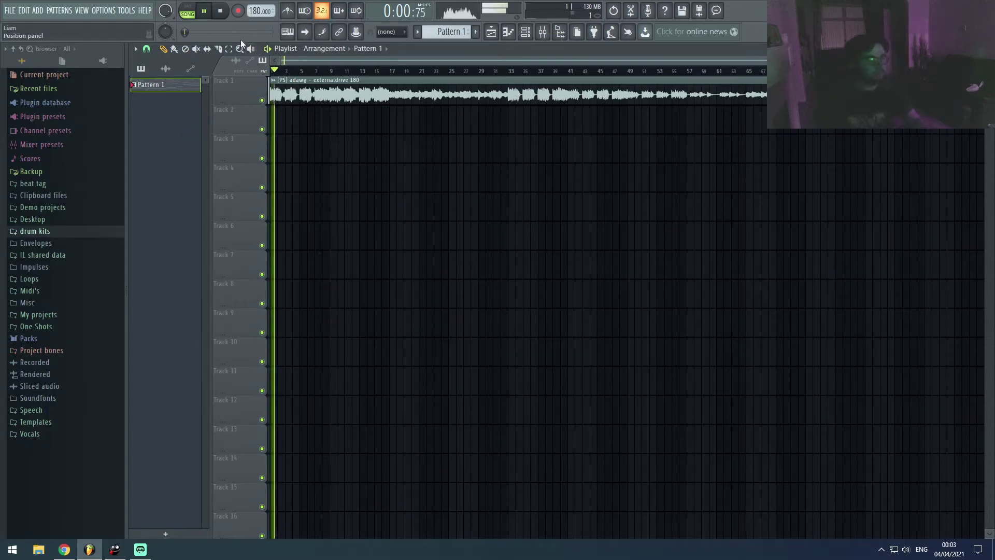
pyautogui.moveTo(150, 85)
pyautogui.mouseDown()
pyautogui.moveTo(271, 129)
pyautogui.moveTo(271, 118)
pyautogui.mouseUp()
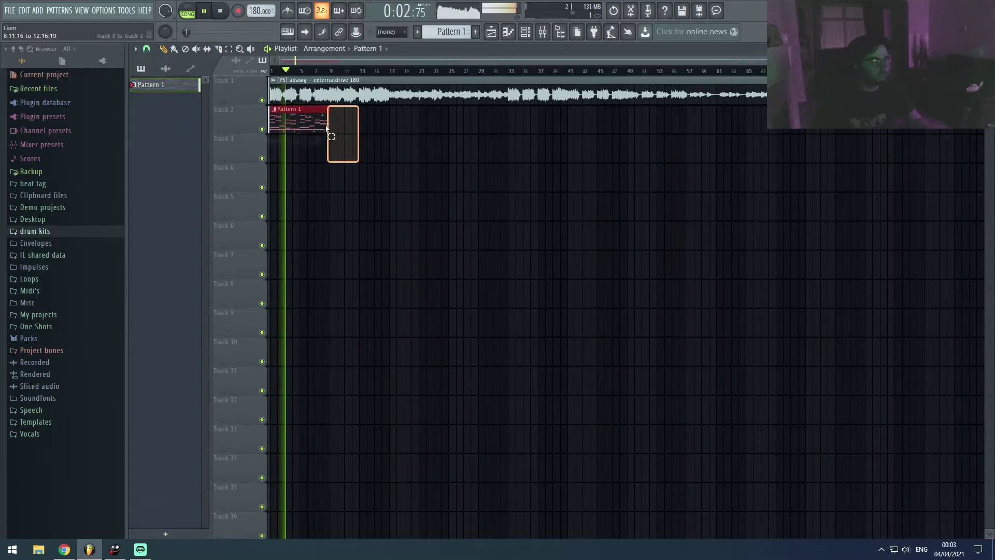
pyautogui.moveTo(339, 118); pyautogui.dragTo(419, 118)
pyautogui.moveTo(387, 161); pyautogui.dragTo(584, 188)
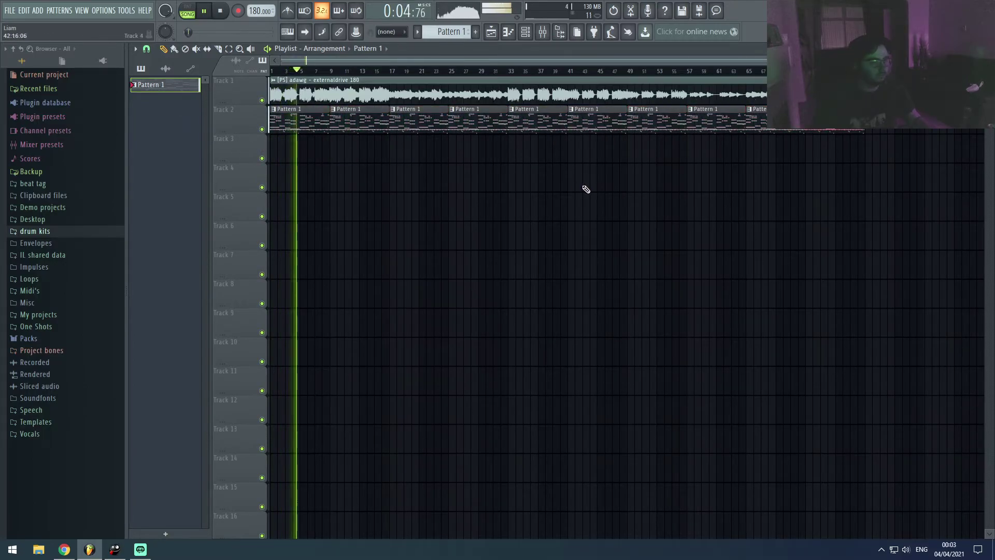
# Slice the externaldrive 180 loop on Track 1 every eight bars, at the Pattern 1 clip boundaries up to bar 49
pyautogui.scroll(2, 321, 124)
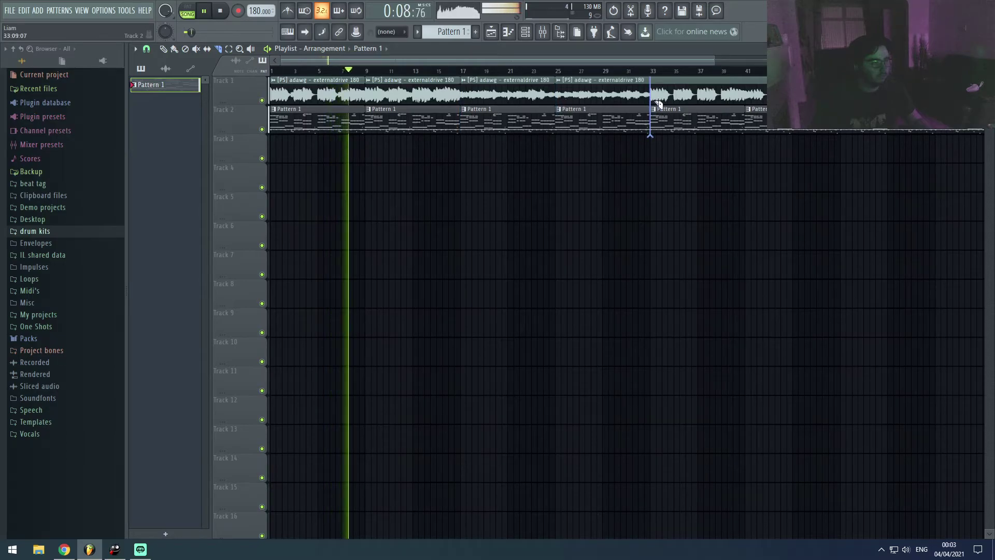
pyautogui.scroll(-2, 658, 102)
pyautogui.scroll(-1, 575, 118)
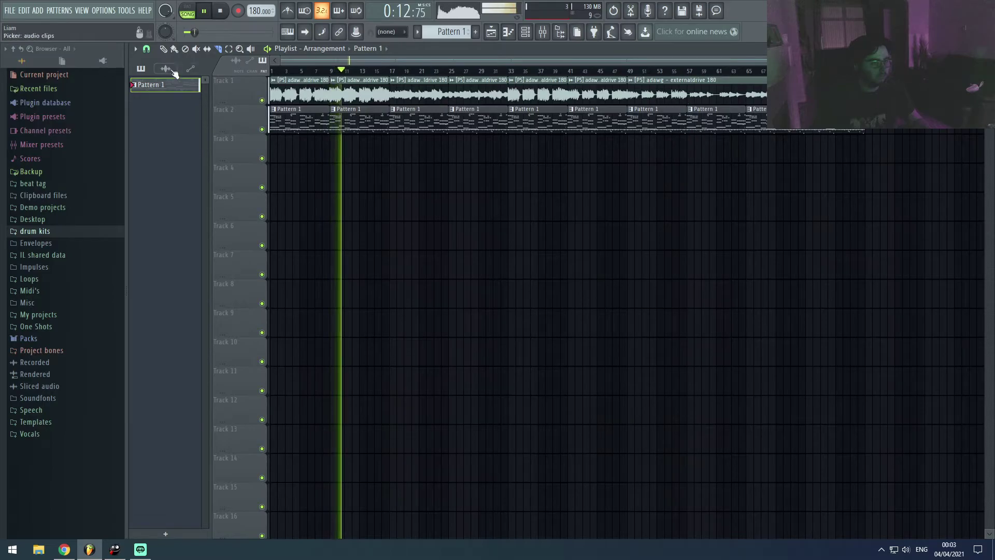
# Remove all Pattern 1 clips from Track 2 and delete the loop slice after bar 49, auditioning the sections
pyautogui.click(164, 49)
pyautogui.rightClick(660, 122)
pyautogui.rightClick(596, 120)
pyautogui.click(570, 71)
pyautogui.click(509, 71)
pyautogui.rightClick(539, 120)
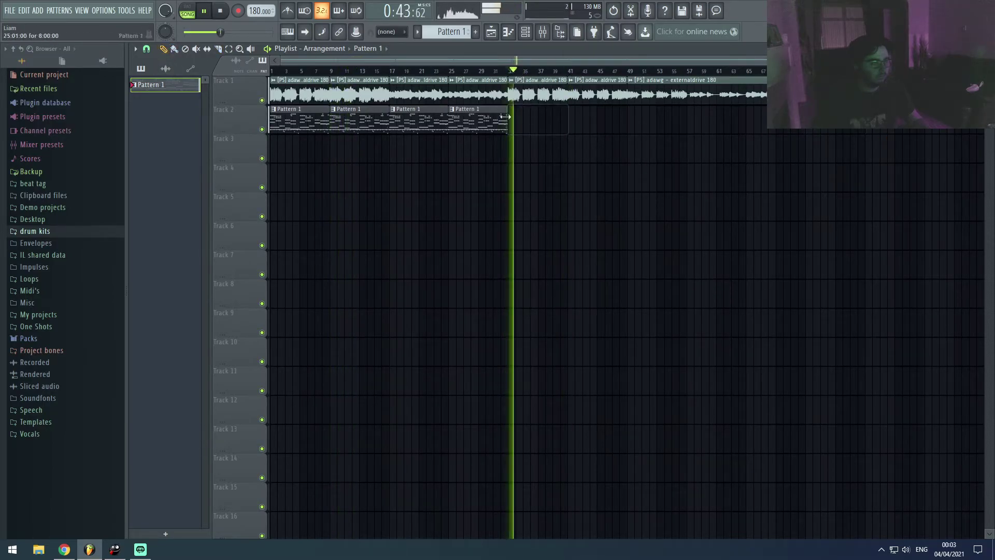
pyautogui.rightClick(495, 118)
pyautogui.click(445, 71)
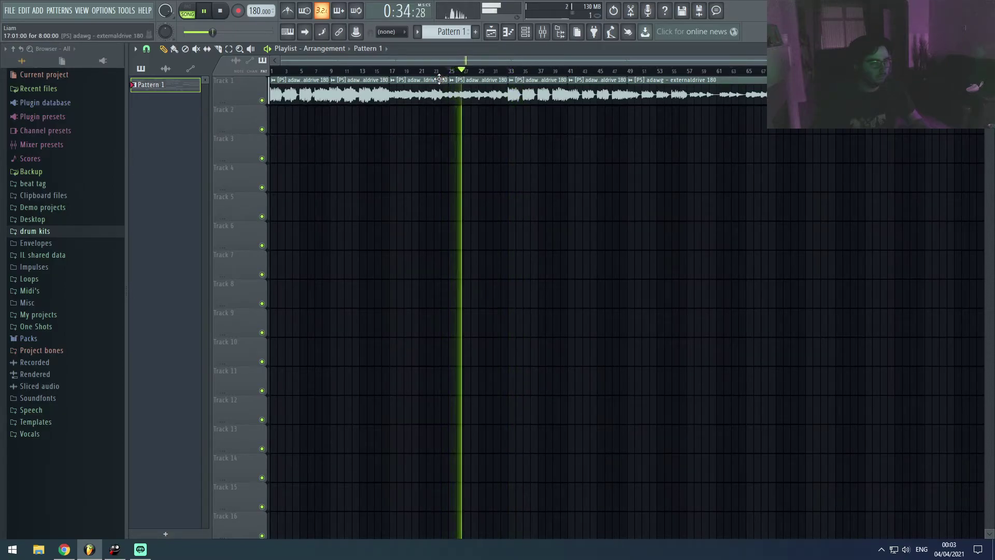
pyautogui.rightClick(694, 94)
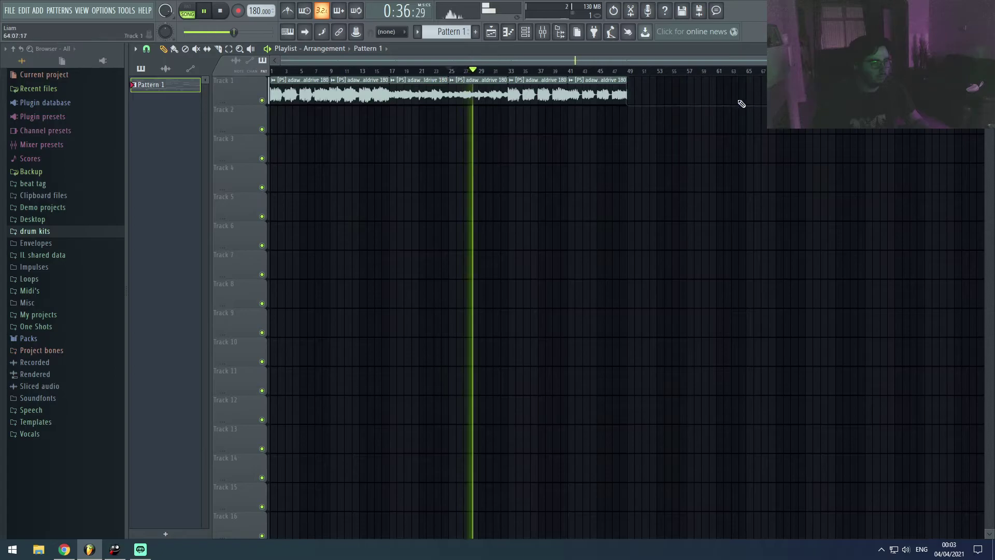
# Move the loop slice at bar 25 to the start of Track 1 and shift the other slices to begin at bar 20
pyautogui.click(389, 71)
pyautogui.scroll(2, 270, 163)
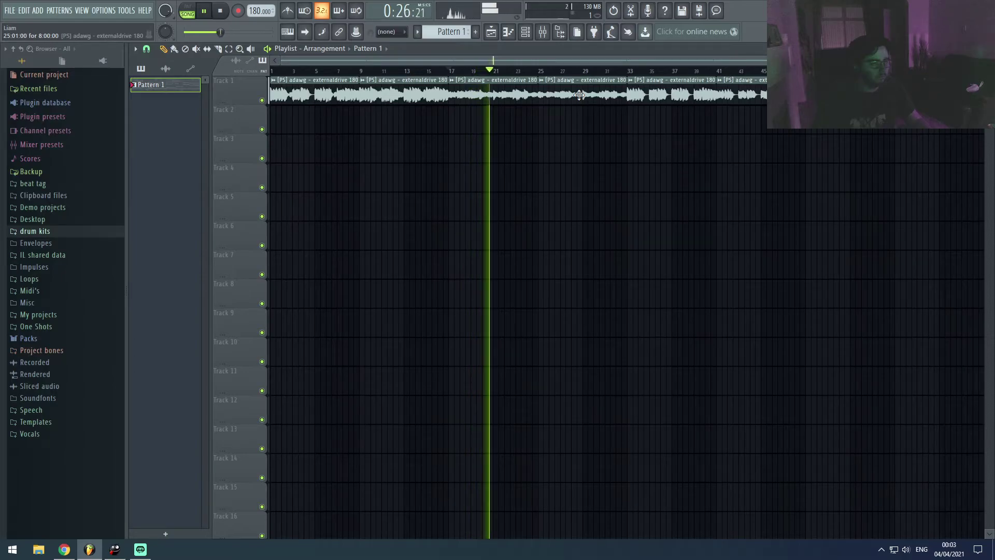
pyautogui.moveTo(645, 94); pyautogui.dragTo(922, 96)
pyautogui.moveTo(581, 94); pyautogui.dragTo(272, 241)
pyautogui.moveTo(810, 93); pyautogui.dragTo(519, 89)
pyautogui.press('space')
pyautogui.press('space')
pyautogui.moveTo(311, 239); pyautogui.dragTo(311, 94)
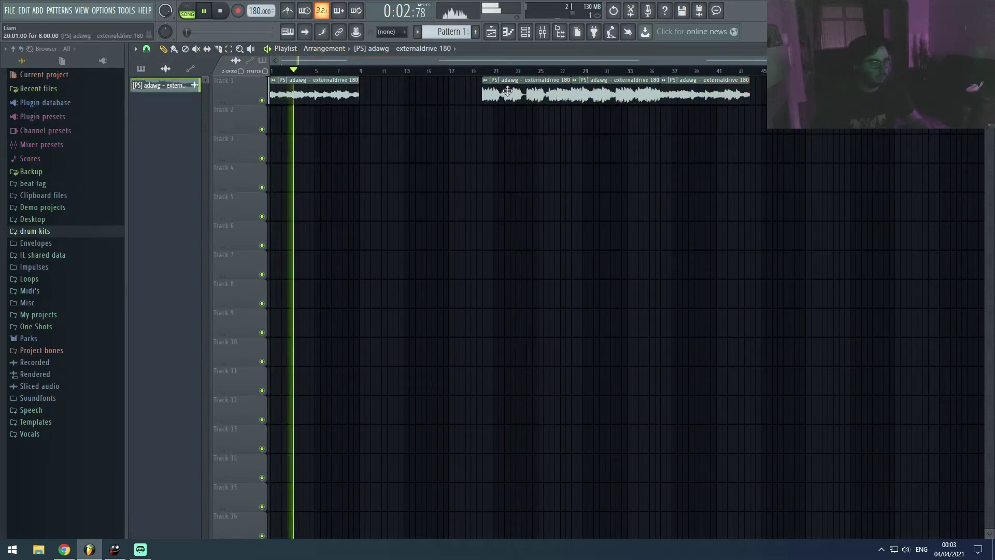
# Audition the remaining loop slices and place the first two on Track 2 at bars 9 and 17
pyautogui.click(479, 71)
pyautogui.click(573, 71)
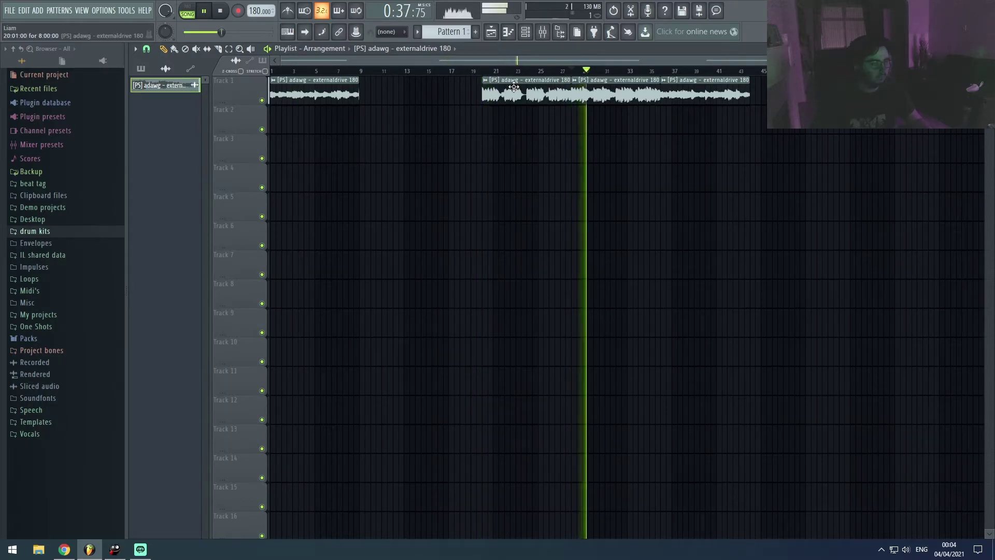
pyautogui.click(498, 71)
pyautogui.moveTo(502, 87); pyautogui.dragTo(379, 125)
pyautogui.moveTo(587, 92); pyautogui.dragTo(464, 130)
# Arrange two loop slices on Track 3 from bar 25 to 41 and one quiet slice on Track 1 at bar 41
pyautogui.moveTo(691, 85); pyautogui.dragTo(571, 163)
pyautogui.scroll(-2, 585, 140)
pyautogui.click(722, 71)
pyautogui.moveTo(495, 150); pyautogui.dragTo(866, 208)
pyautogui.moveTo(730, 93); pyautogui.dragTo(498, 153)
pyautogui.moveTo(875, 221); pyautogui.dragTo(636, 84)
pyautogui.click(552, 152)
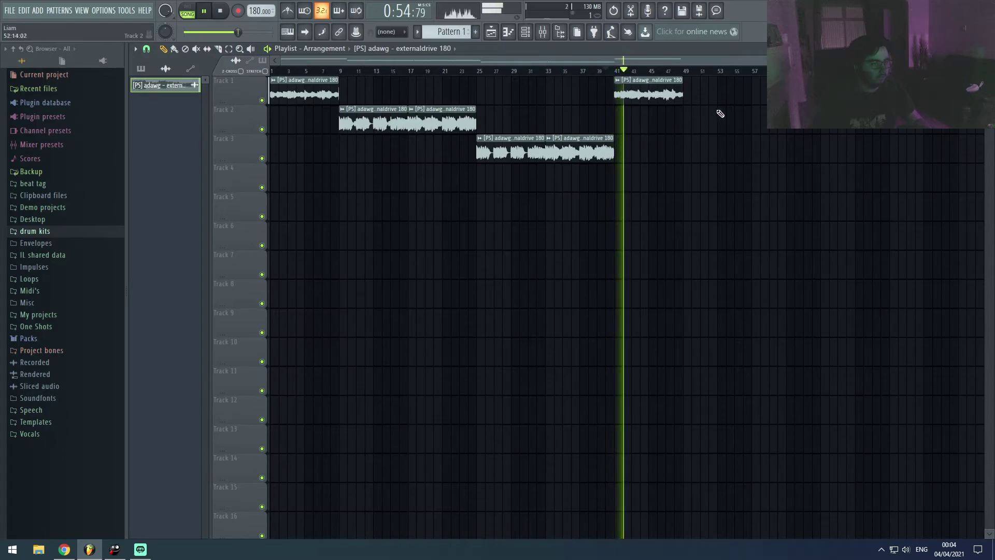
# Add a loop slice at bar 41 on Track 2 and audition the arrangement from several points
pyautogui.click(616, 119)
pyautogui.click(618, 91)
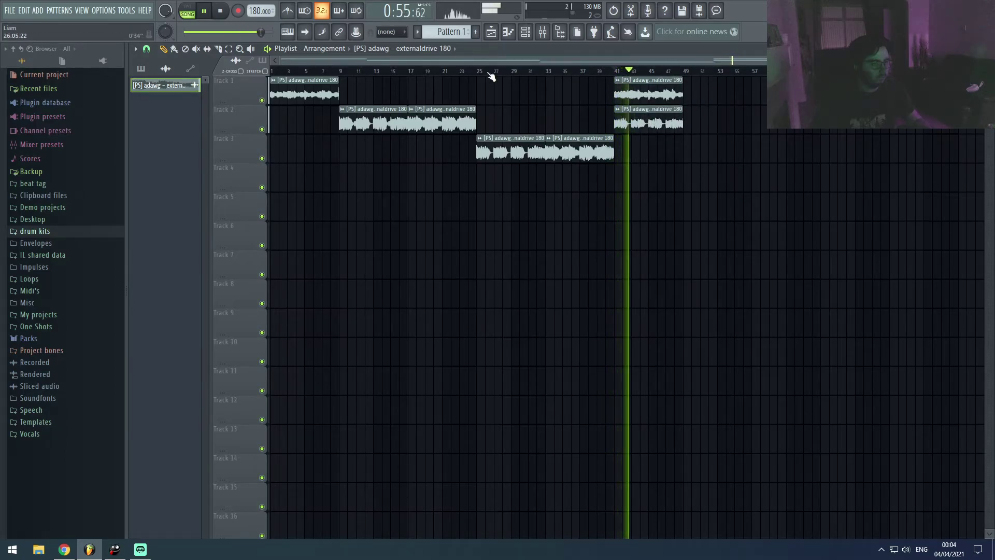
pyautogui.click(342, 71)
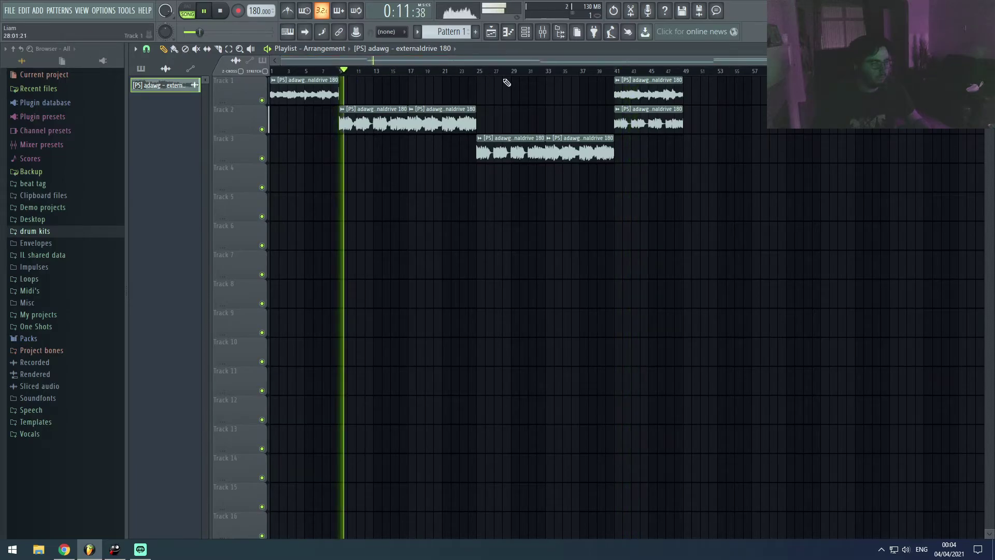
pyautogui.click(414, 72)
pyautogui.click(532, 71)
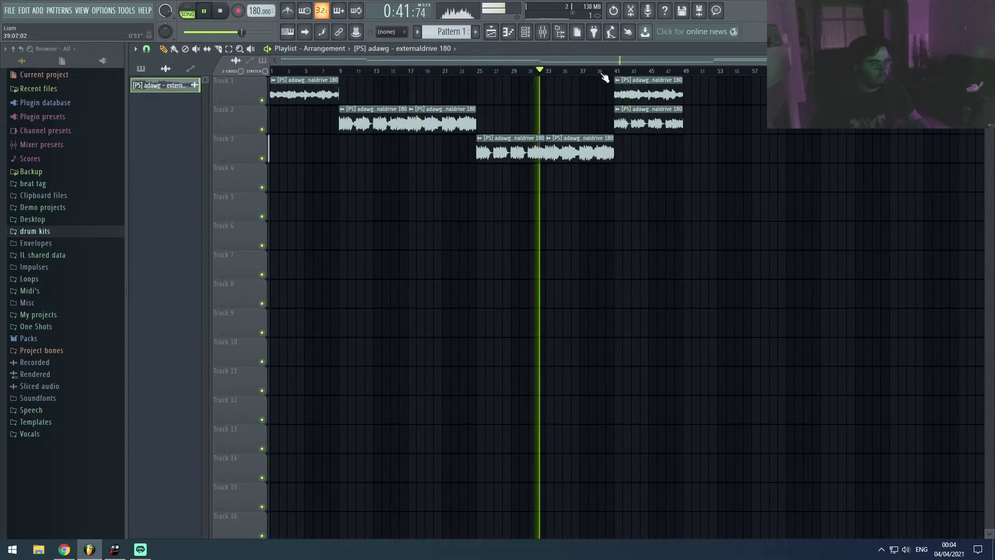
pyautogui.press('space')
# Split Pattern 1 by channel into separate patterns
pyautogui.click(146, 71)
pyautogui.rightClick(173, 85)
pyautogui.click(203, 240)
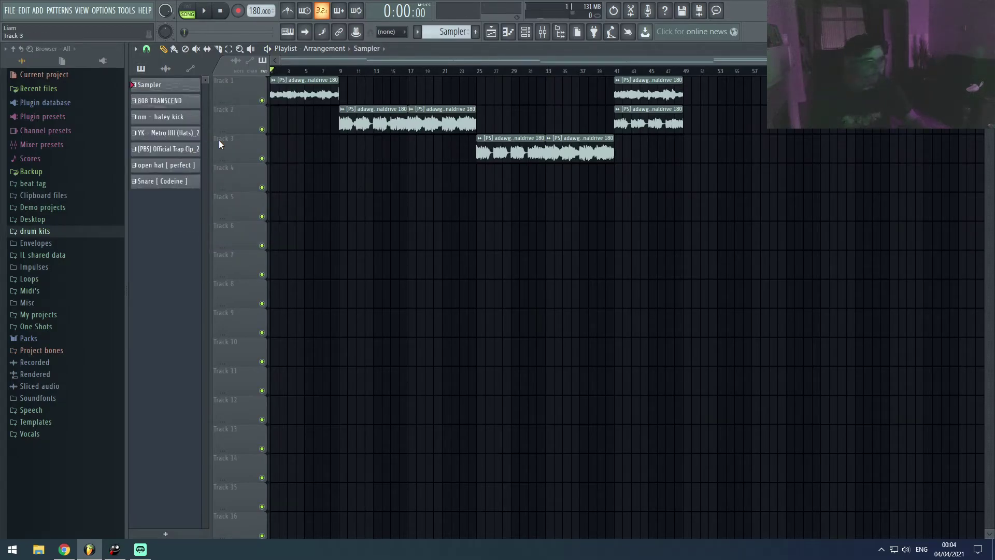
pyautogui.moveTo(763, 207); pyautogui.dragTo(295, 91)
pyautogui.keyDown('ctrl'); pyautogui.click(506, 211); pyautogui.keyUp('ctrl')
pyautogui.moveTo(688, 179); pyautogui.dragTo(306, 90)
pyautogui.keyDown('ctrl'); pyautogui.click(544, 215); pyautogui.keyUp('ctrl')
pyautogui.moveTo(657, 154); pyautogui.dragTo(380, 120)
pyautogui.keyDown('ctrl'); pyautogui.click(464, 176); pyautogui.keyUp('ctrl')
pyautogui.keyDown('ctrl'); pyautogui.click(515, 183); pyautogui.keyUp('ctrl')
pyautogui.moveTo(741, 191); pyautogui.dragTo(270, 75)
pyautogui.keyDown('ctrl'); pyautogui.click(420, 178); pyautogui.keyUp('ctrl')
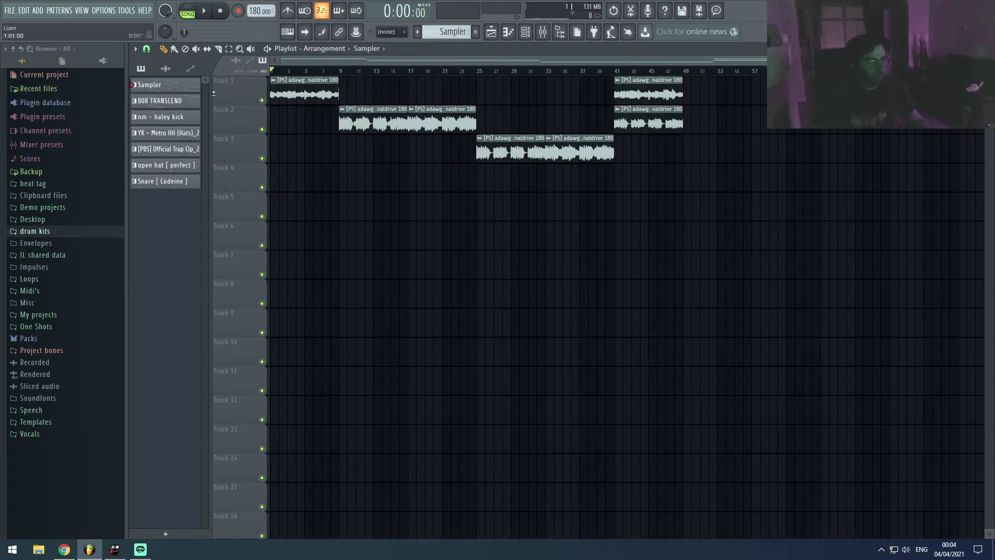
pyautogui.moveTo(307, 135); pyautogui.dragTo(285, 79)
pyautogui.moveTo(329, 162); pyautogui.dragTo(445, 115)
pyautogui.keyDown('ctrl'); pyautogui.click(428, 151); pyautogui.keyUp('ctrl')
pyautogui.moveTo(469, 165); pyautogui.dragTo(570, 148)
pyautogui.keyDown('ctrl'); pyautogui.click(588, 209); pyautogui.keyUp('ctrl')
pyautogui.keyDown('ctrl'); pyautogui.click(684, 158); pyautogui.keyUp('ctrl')
pyautogui.moveTo(707, 151); pyautogui.dragTo(657, 95)
pyautogui.keyDown('ctrl'); pyautogui.click(707, 175); pyautogui.keyUp('ctrl')
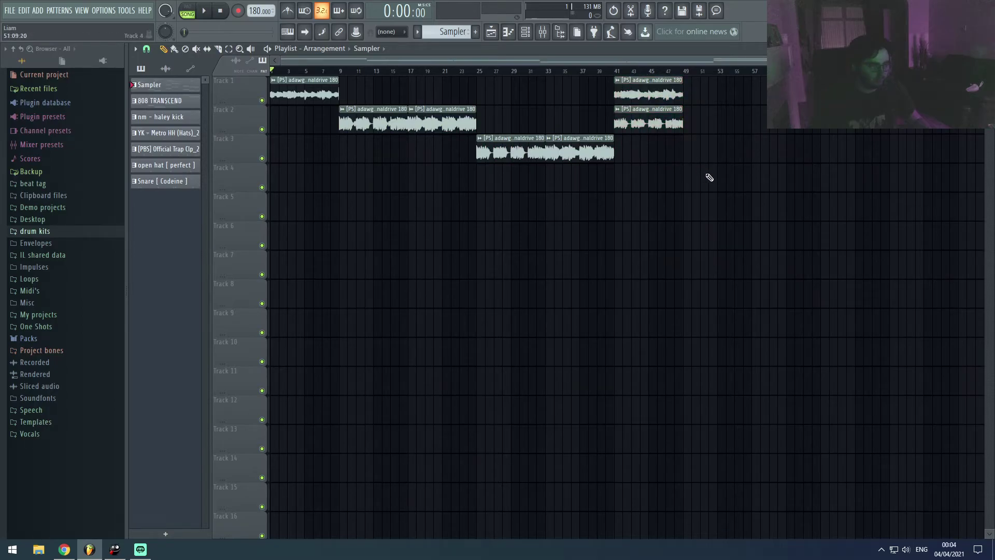
pyautogui.moveTo(335, 130); pyautogui.dragTo(440, 124)
pyautogui.moveTo(448, 158); pyautogui.dragTo(564, 151)
pyautogui.keyDown('ctrl'); pyautogui.click(661, 193); pyautogui.keyUp('ctrl')
pyautogui.moveTo(749, 151); pyautogui.dragTo(669, 99)
pyautogui.moveTo(663, 191); pyautogui.dragTo(477, 135)
pyautogui.moveTo(523, 134); pyautogui.dragTo(347, 78)
pyautogui.keyDown('ctrl'); pyautogui.click(496, 189); pyautogui.keyUp('ctrl')
# Place the 808, kick, hi-hat, clap, open hat and snare patterns on Tracks 4 to 9 at bar 9, and duplicate them to bar 17
pyautogui.click(173, 102)
pyautogui.keyDown('shift'); pyautogui.click(166, 181); pyautogui.keyUp('shift')
pyautogui.moveTo(166, 102); pyautogui.dragTo(347, 189)
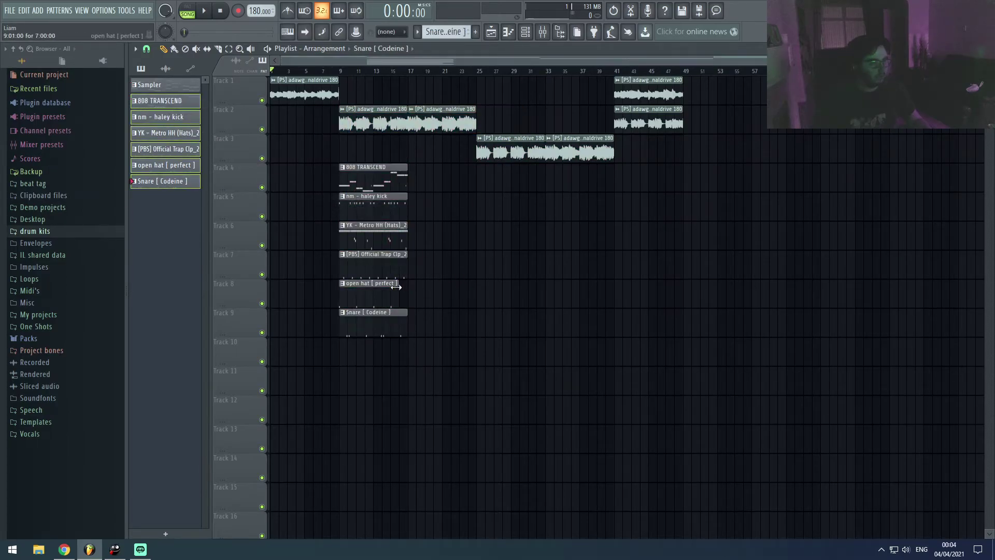
pyautogui.hotkey('ctrl', 'b')
pyautogui.scroll(2, 309, 207)
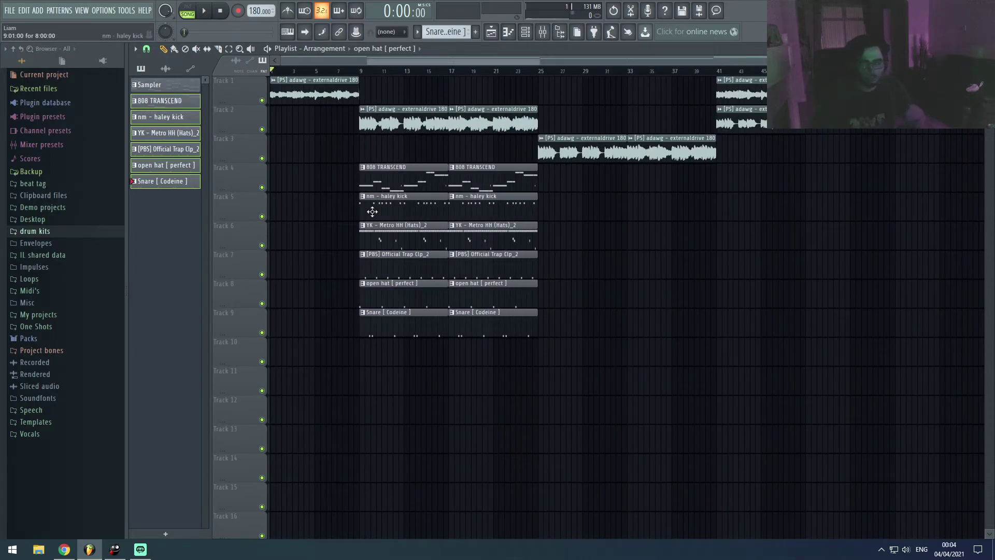
# Remove the kick and open hat clips at bar 9, and duplicate the drum and 808 clips of bars 9 to 25 to bar 25
pyautogui.rightClick(372, 211)
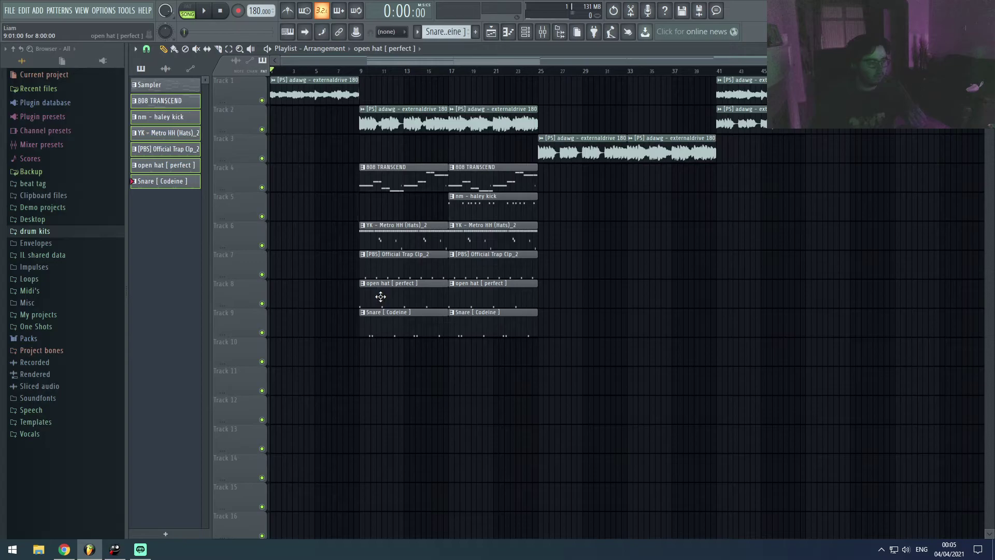
pyautogui.rightClick(380, 297)
pyautogui.moveTo(410, 163); pyautogui.dragTo(577, 366)
pyautogui.hotkey('ctrl', 'b')
# Delete the snare clip at bar 25 on Track 9
pyautogui.click(576, 328)
pyautogui.rightClick(586, 312)
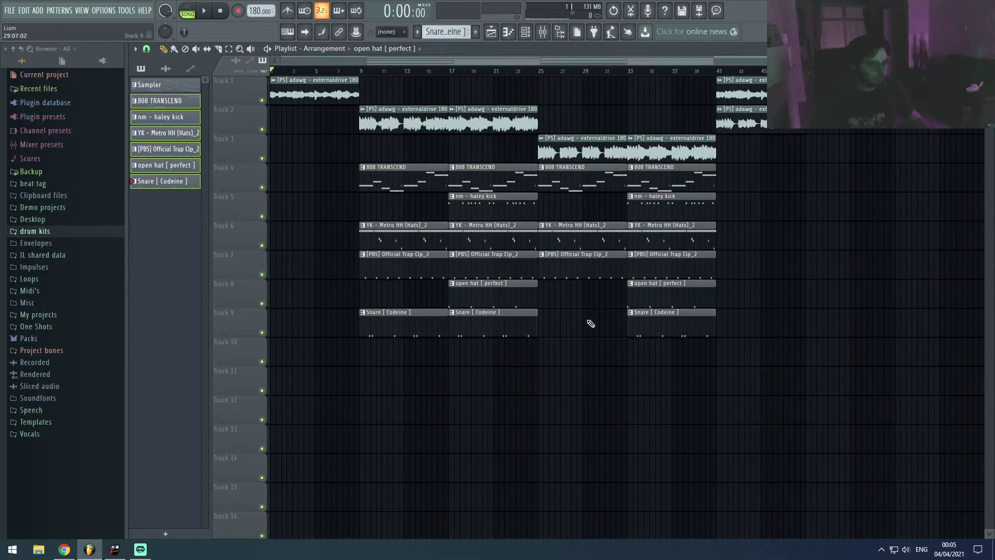
pyautogui.moveTo(569, 328); pyautogui.dragTo(580, 344)
pyautogui.moveTo(558, 309); pyautogui.dragTo(575, 334)
# Add the Basic Riser sample from the !1STASH Fx folder to Track 10, with copies ending at bars 17 and 33
pyautogui.click(65, 232)
pyautogui.click(39, 243)
pyautogui.click(38, 291)
pyautogui.moveTo(67, 302); pyautogui.dragTo(441, 344)
pyautogui.doubleClick(442, 344)
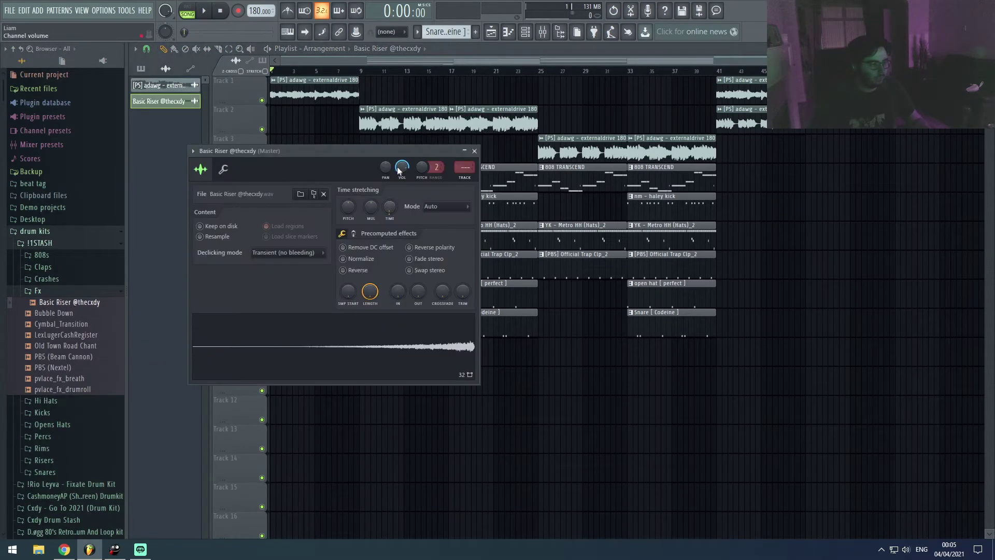
pyautogui.click(465, 152)
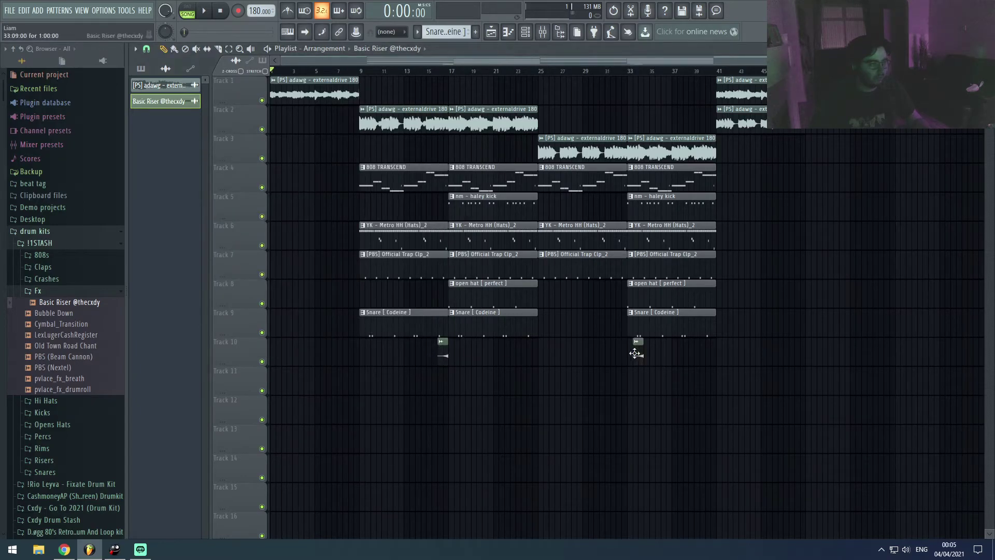
# Place the MexikoDro Crash sample on Track 10 at bar 41 and adjust its channel volume
pyautogui.click(46, 279)
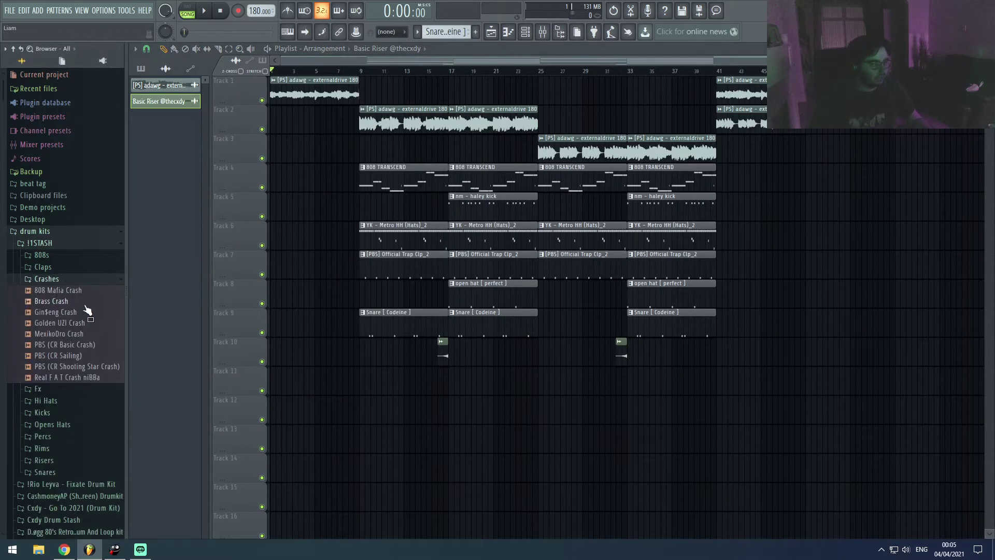
pyautogui.moveTo(82, 336); pyautogui.dragTo(718, 346)
pyautogui.doubleClick(723, 343)
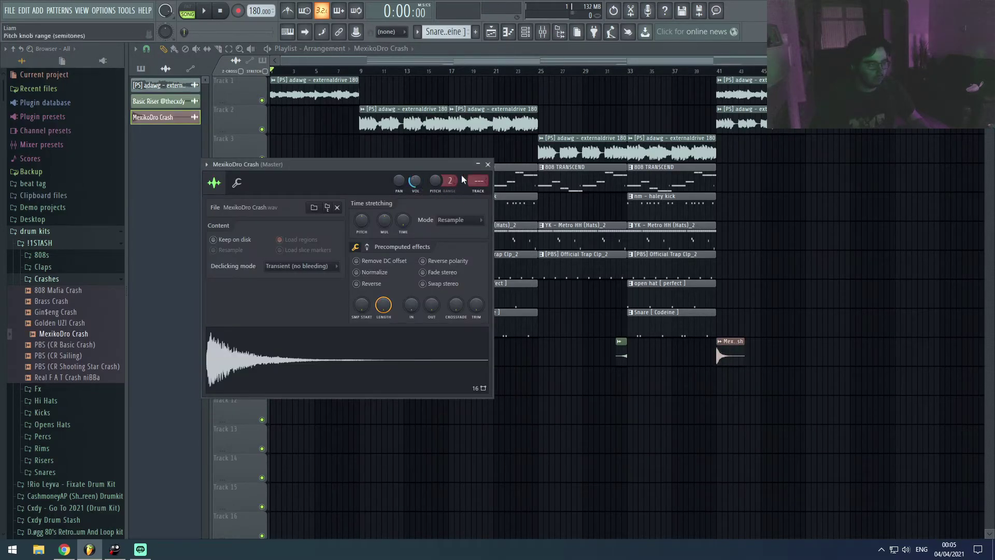
pyautogui.click(488, 164)
# Add the pvlace_fx_drumroll sample to Track 10 at bar 9 and pvlace_fx_breath to Track 11 just after it
pyautogui.click(46, 278)
pyautogui.click(57, 291)
pyautogui.scroll(-3, 60, 336)
pyautogui.moveTo(67, 324); pyautogui.dragTo(381, 385)
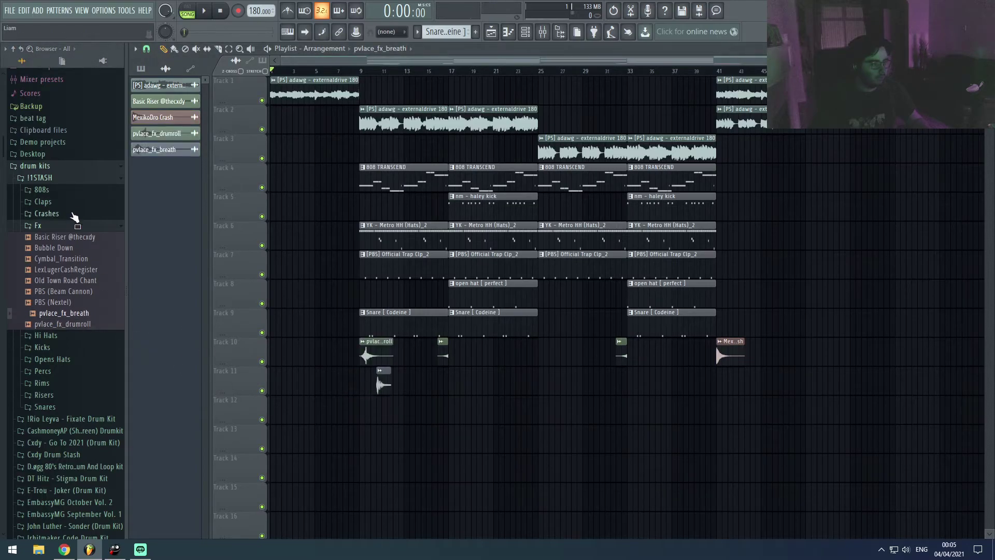
pyautogui.click(72, 224)
pyautogui.click(63, 176)
# Move the drumroll clip earlier so its peak lands on bar 9, and adjust its channel volume
pyautogui.scroll(10, 355, 371)
pyautogui.moveTo(539, 349); pyautogui.dragTo(290, 357)
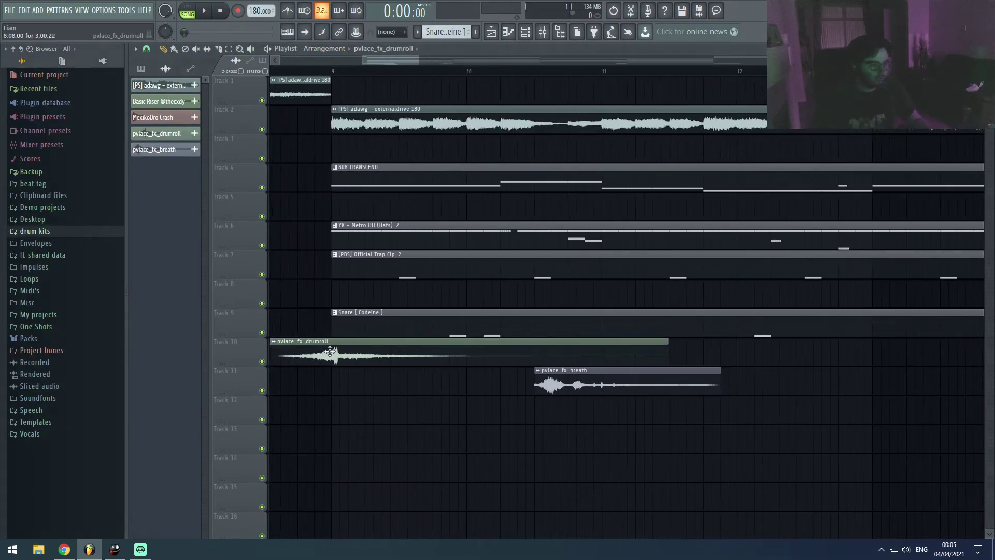
pyautogui.scroll(4, 426, 356)
pyautogui.scroll(4, 492, 356)
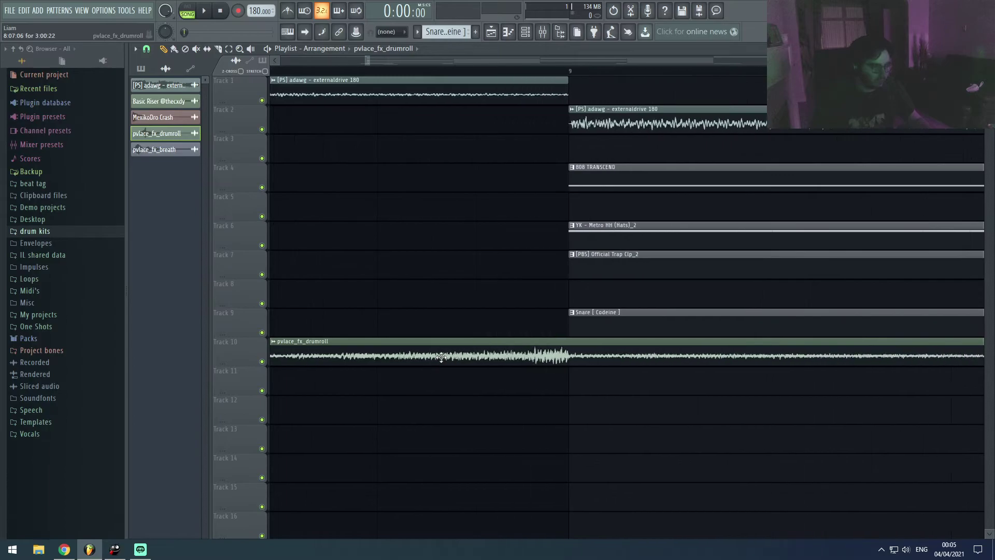
pyautogui.doubleClick(497, 357)
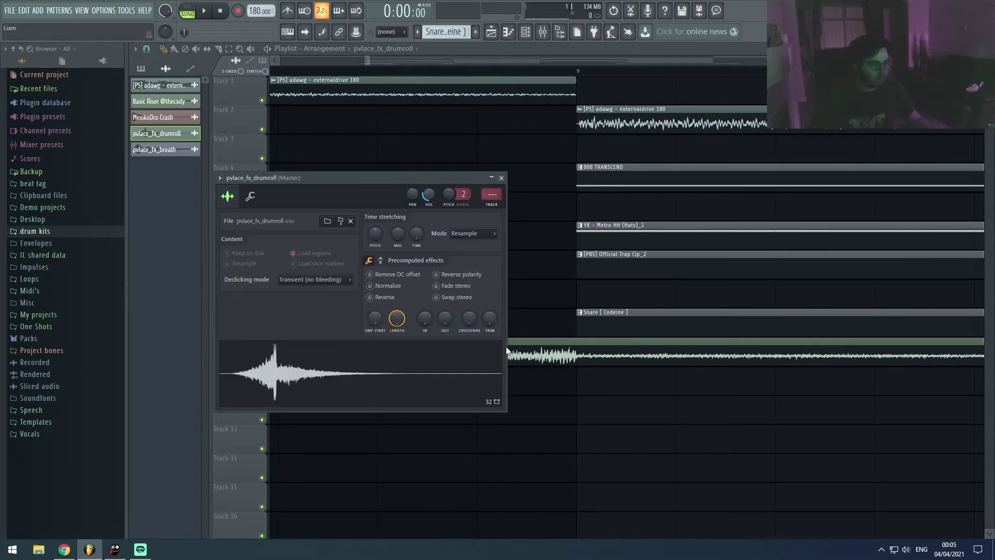
pyautogui.press('Escape')
# Shift the breath clip on Track 11 to start just before bar 9 and lower its channel volume
pyautogui.scroll(-4, 544, 406)
pyautogui.moveTo(754, 380); pyautogui.dragTo(598, 378)
pyautogui.scroll(5, 696, 378)
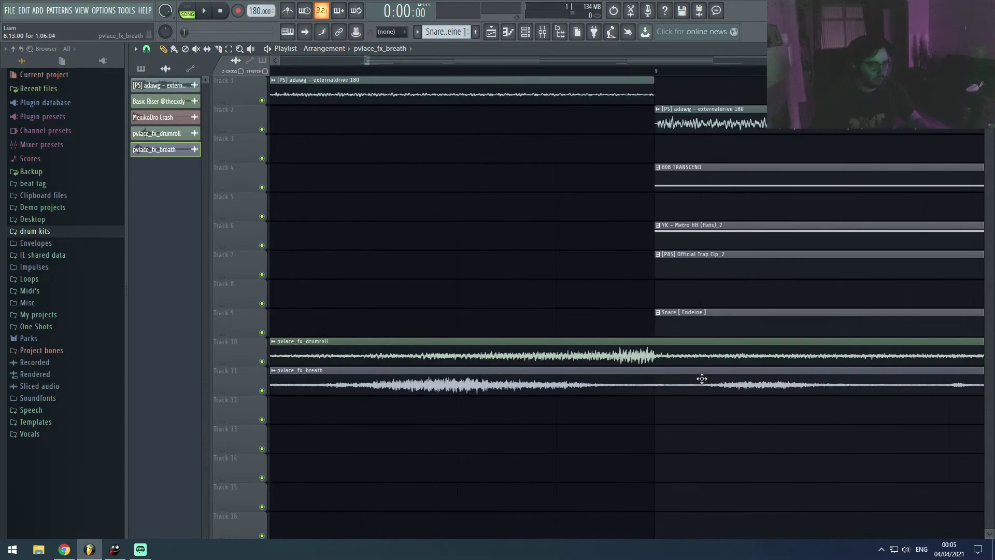
pyautogui.doubleClick(657, 390)
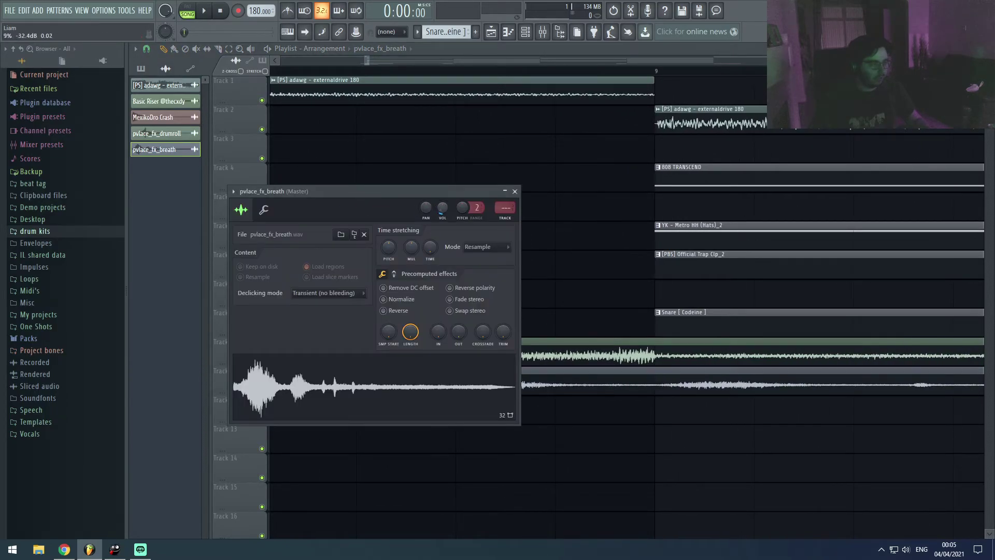
pyautogui.click(514, 192)
pyautogui.scroll(-5, 487, 273)
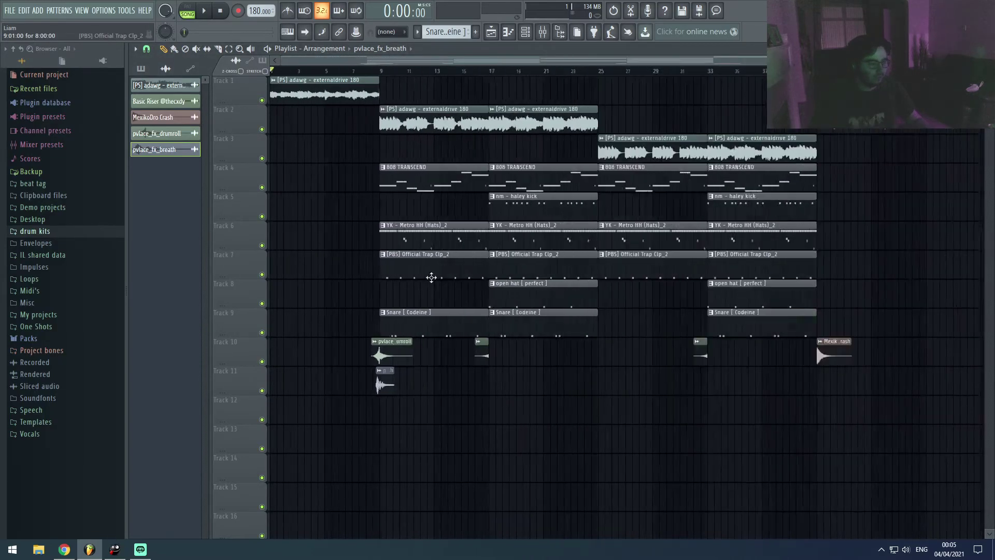
# Add the T T TWIGGY! beat tag to Track 7 near the start of the arrangement and audition the intro
pyautogui.click(336, 72)
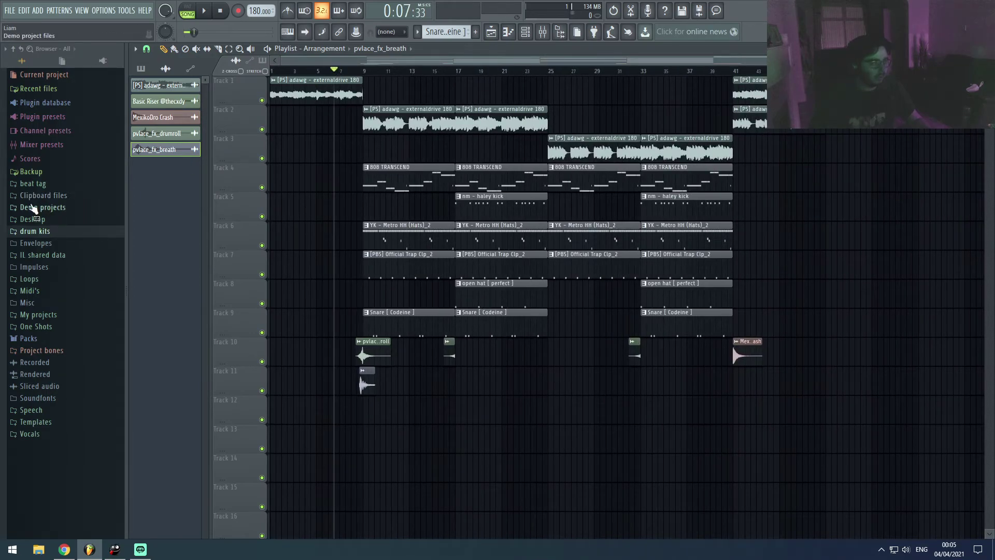
pyautogui.click(34, 185)
pyautogui.moveTo(54, 229); pyautogui.dragTo(282, 274)
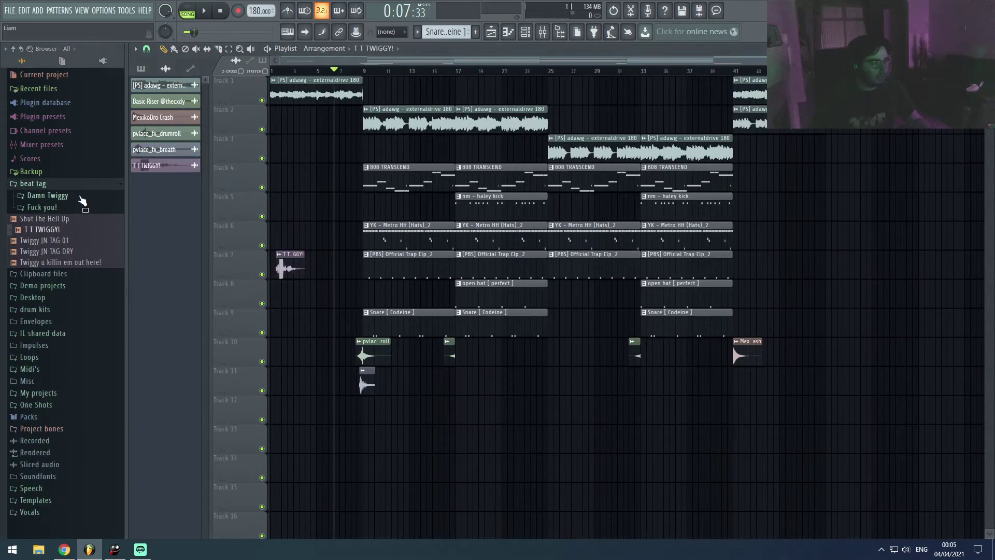
pyautogui.click(77, 184)
pyautogui.click(313, 71)
pyautogui.press('space')
pyautogui.scroll(2, 487, 274)
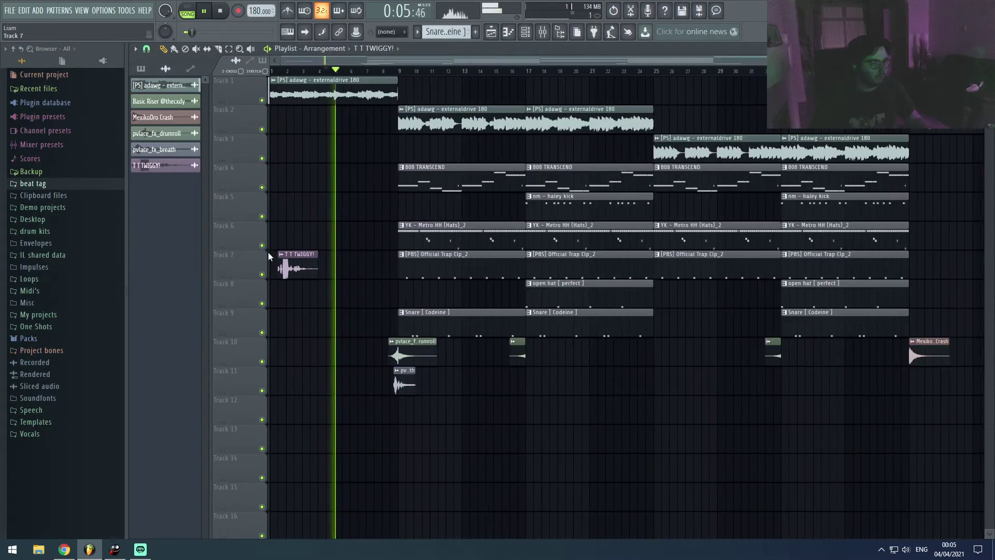
pyautogui.scroll(-2, 753, 143)
pyautogui.press('space')
# Place a four-bar copy of the bar 41 loop slice on Track 2 at bar 5 and make it unique
pyautogui.click(761, 113)
pyautogui.click(270, 129)
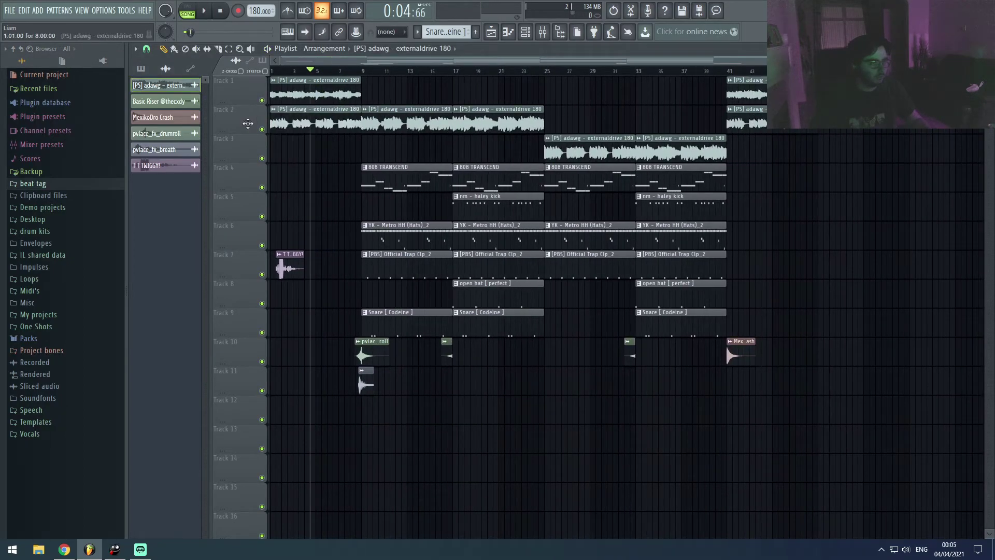
pyautogui.scroll(3, 270, 129)
pyautogui.rightClick(269, 129)
pyautogui.click(375, 124)
pyautogui.scroll(2, 370, 147)
pyautogui.click(454, 109)
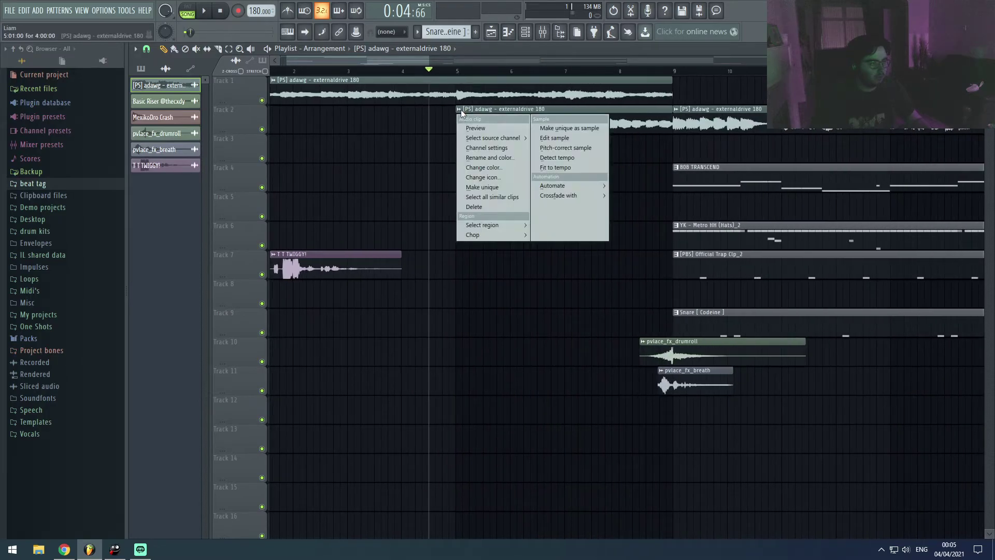
pyautogui.click(493, 186)
# Solo Track 2 and audition the unique loop slice from bar 5
pyautogui.doubleClick(517, 122)
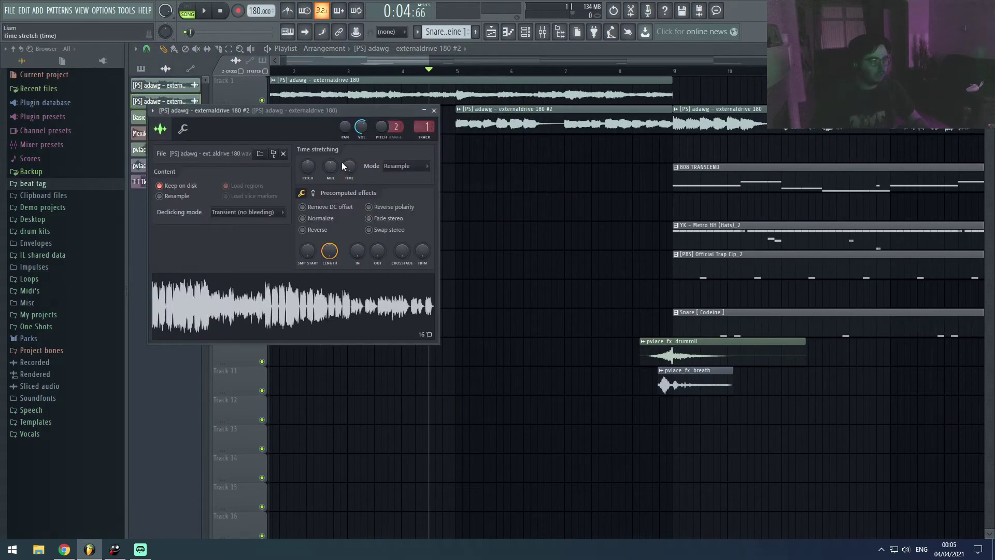
pyautogui.click(456, 71)
pyautogui.rightClick(264, 127)
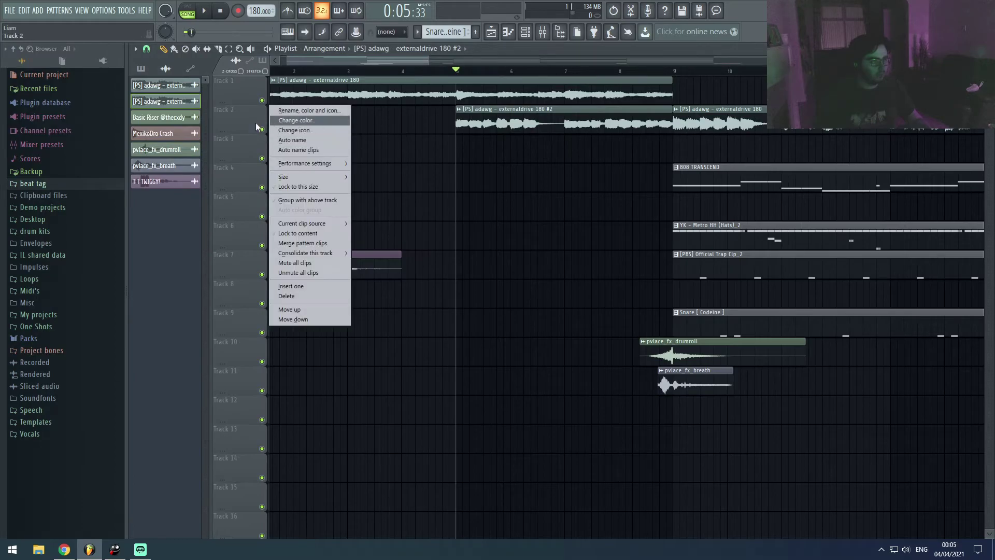
pyautogui.rightClick(262, 129)
pyautogui.press('space')
pyautogui.doubleClick(502, 118)
pyautogui.press('space')
# Set the unique slice's time stretching mode to Auto, shift its stretch pitch and play it back
pyautogui.click(405, 167)
pyautogui.click(397, 266)
pyautogui.moveTo(309, 178); pyautogui.dragTo(307, 132)
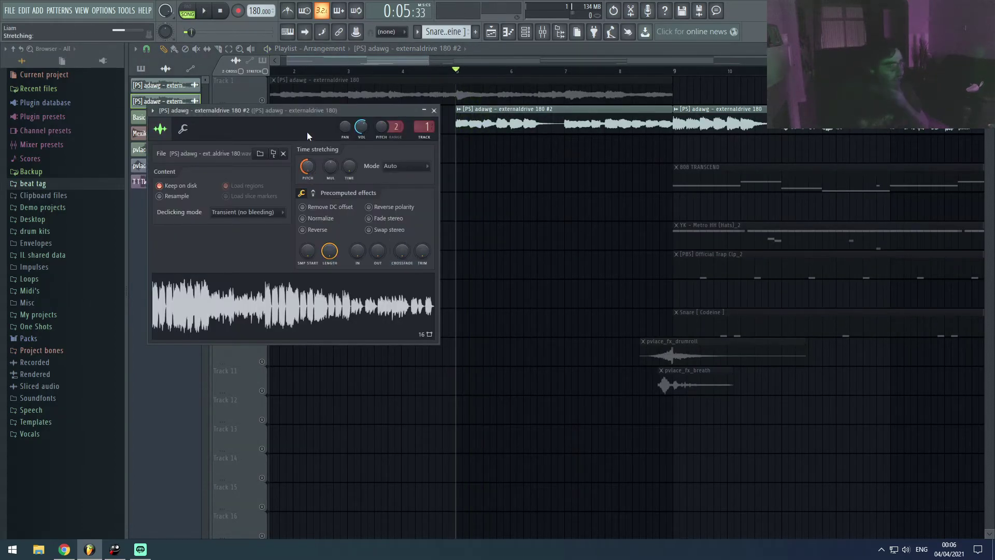
pyautogui.press('space')
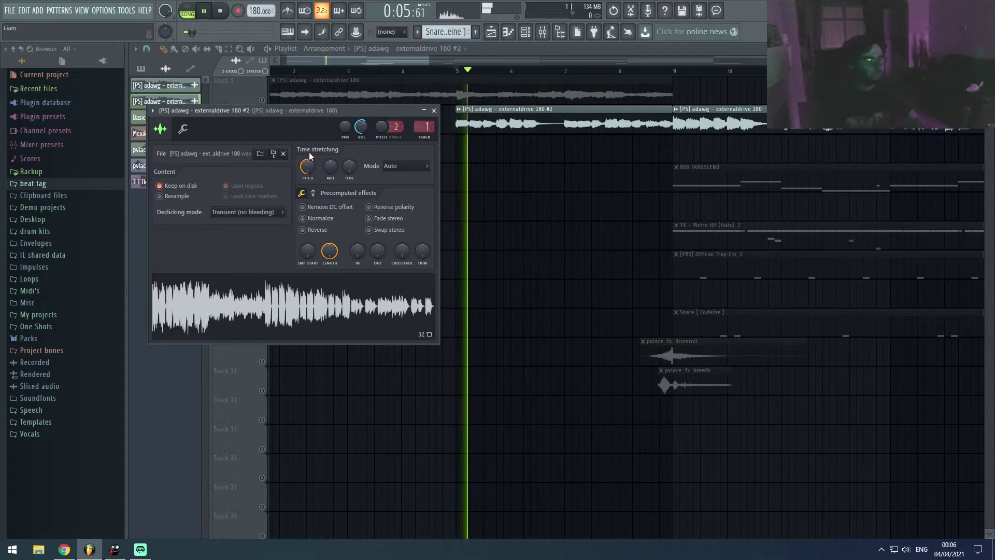
# Audition the pitched slice together with Track 1, and play the intro from the start with all tracks enabled
pyautogui.click(257, 95)
pyautogui.press('space')
pyautogui.press('space')
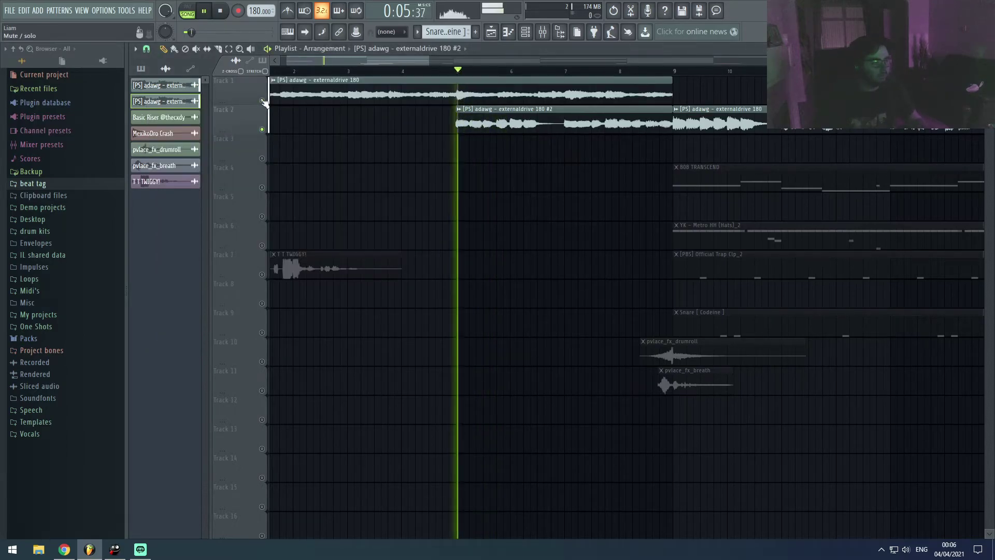
pyautogui.scroll(-2, 382, 97)
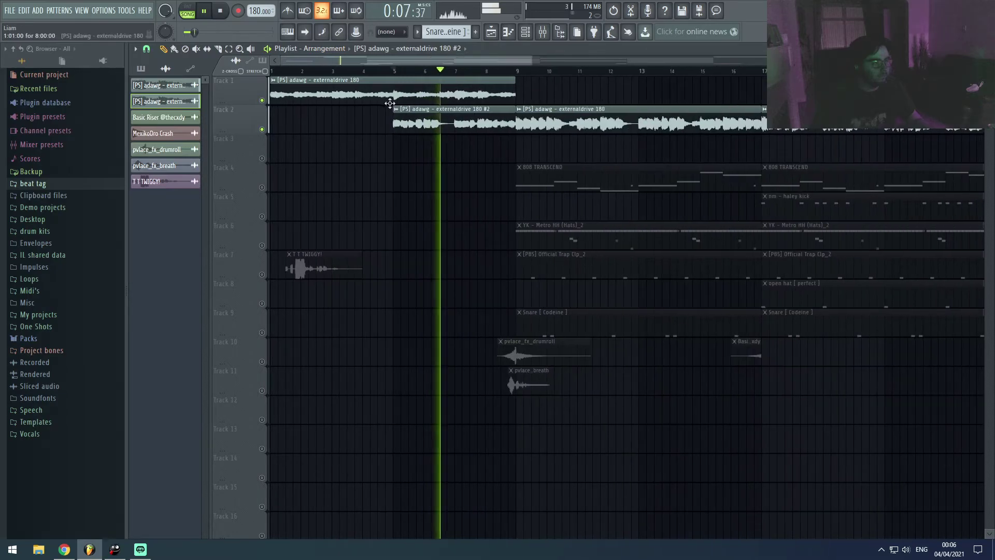
pyautogui.doubleClick(382, 98)
pyautogui.press('space')
pyautogui.click(434, 110)
pyautogui.press('Home')
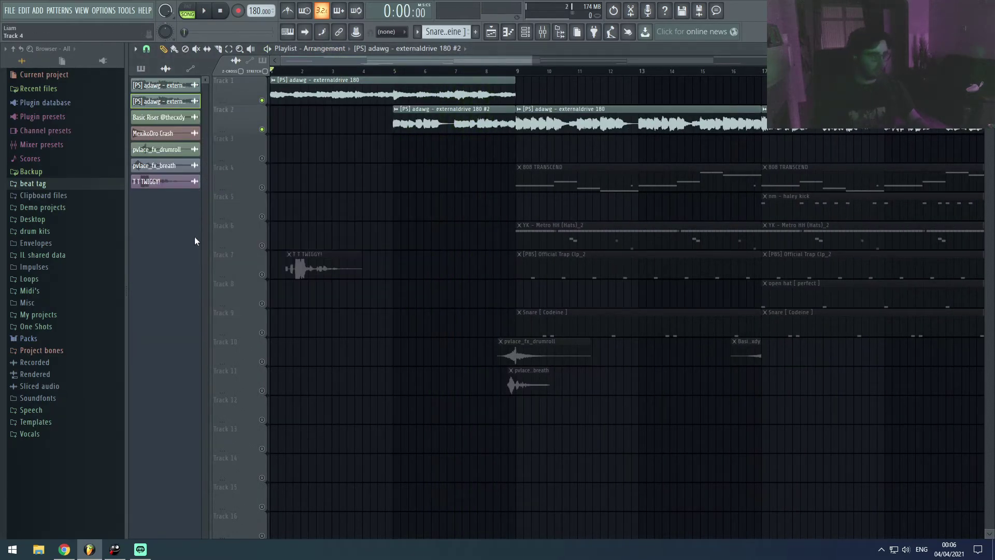
pyautogui.press('space')
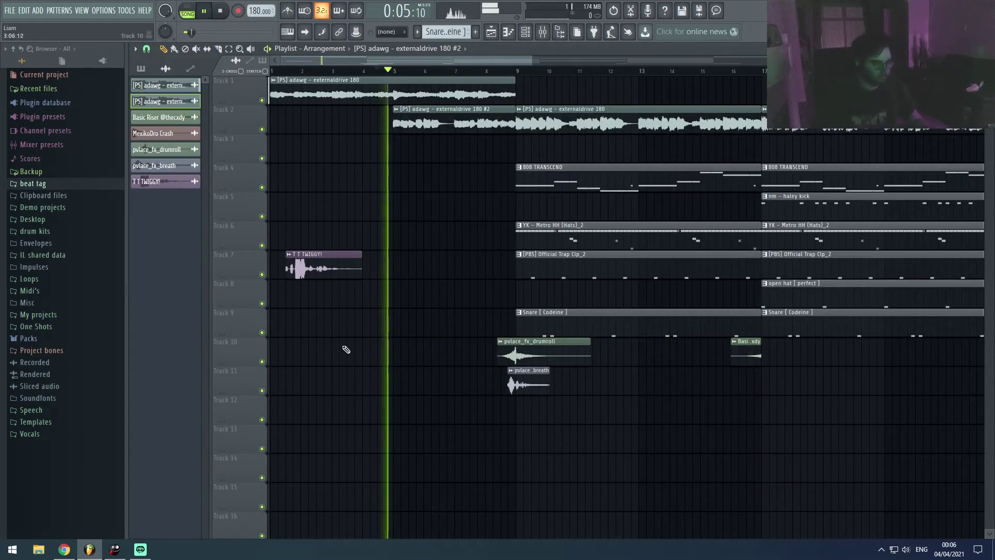
# Move the T T TWIGGY! beat tag clip to Track 12, starting near the end of bar 6
pyautogui.scroll(2, 357, 345)
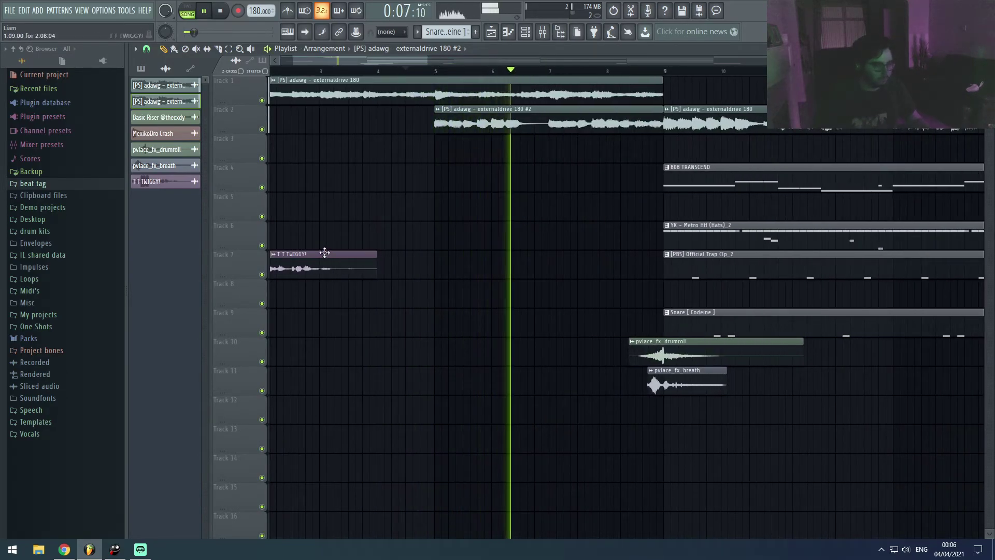
pyautogui.press('space')
pyautogui.moveTo(313, 256); pyautogui.dragTo(539, 410)
pyautogui.scroll(6, 539, 409)
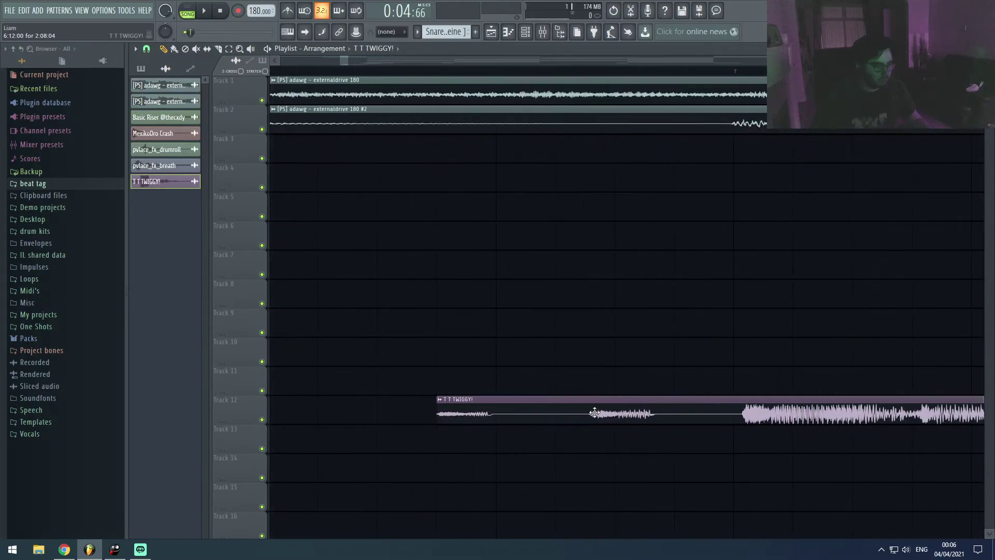
# Slice the beat tag on Track 12 between its opening syllables and reposition the pieces closer to the main word
pyautogui.press('c')
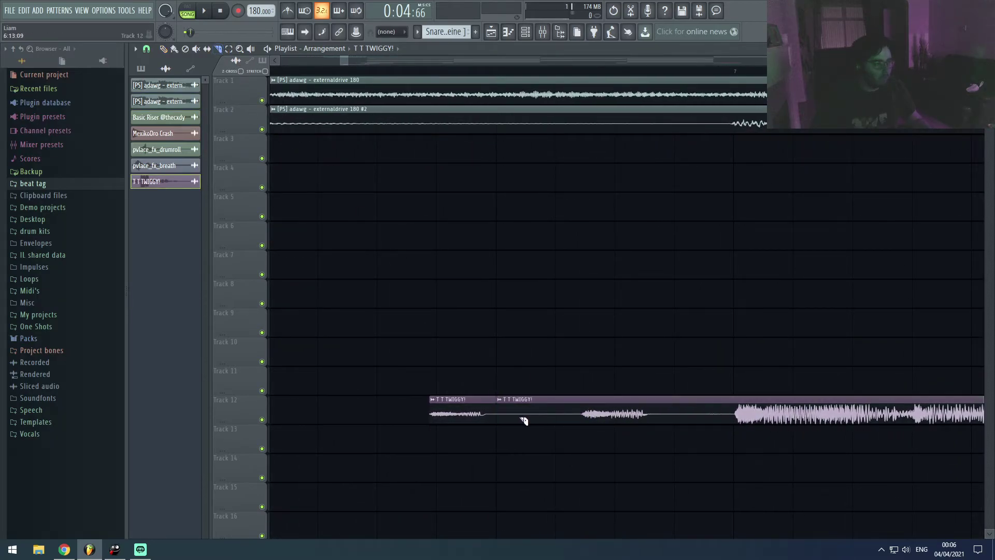
pyautogui.moveTo(460, 413); pyautogui.dragTo(571, 421)
pyautogui.keyDown('ctrl'); pyautogui.scroll(1, 601, 421); pyautogui.keyUp('ctrl')
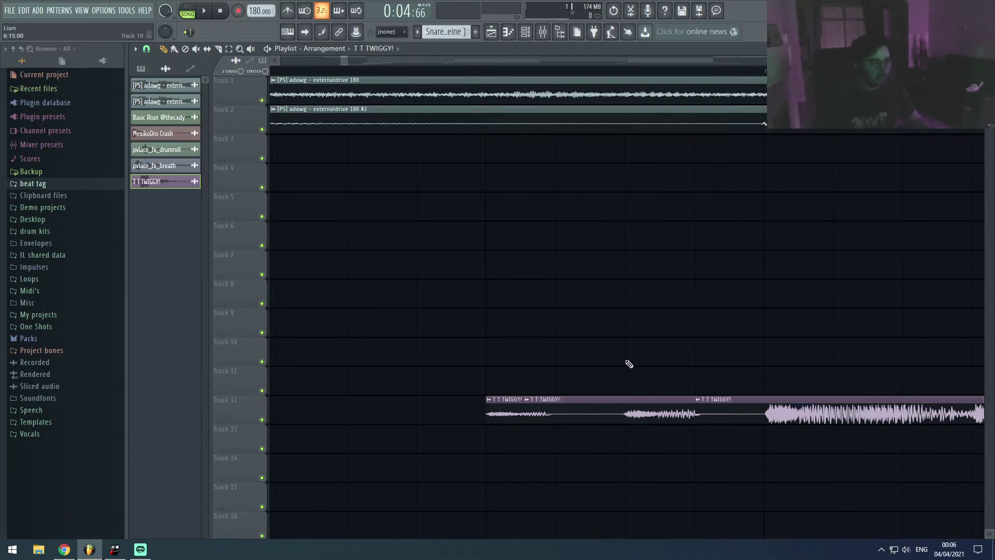
pyautogui.scroll(-5, 515, 349)
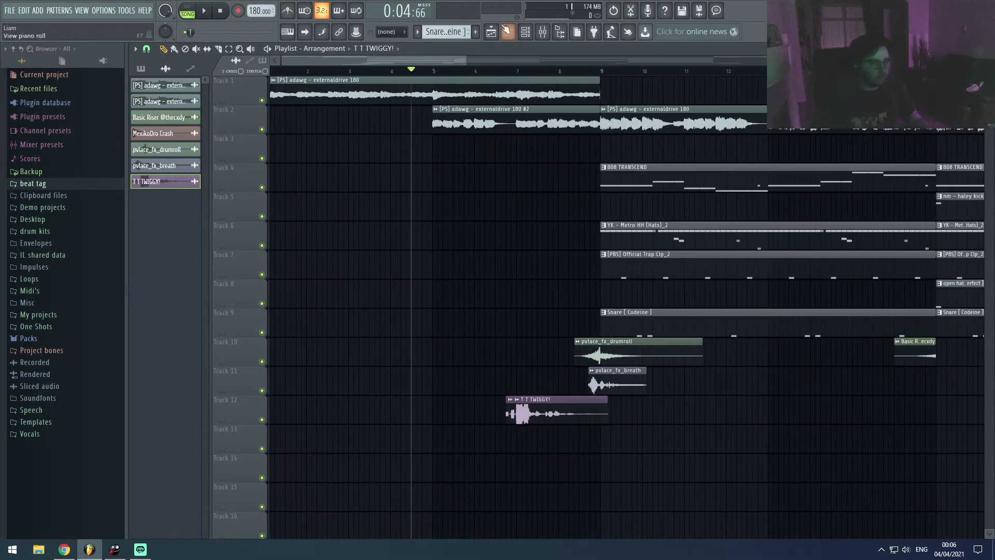
# Route the T T TWIGGY! beat tag to mixer track 5, set its volume to 49% and cut its low EQ band to -18.0
pyautogui.click(490, 33)
pyautogui.click(285, 340)
pyautogui.hotkey('ctrl', 'l')
pyautogui.moveTo(961, 445); pyautogui.dragTo(961, 474)
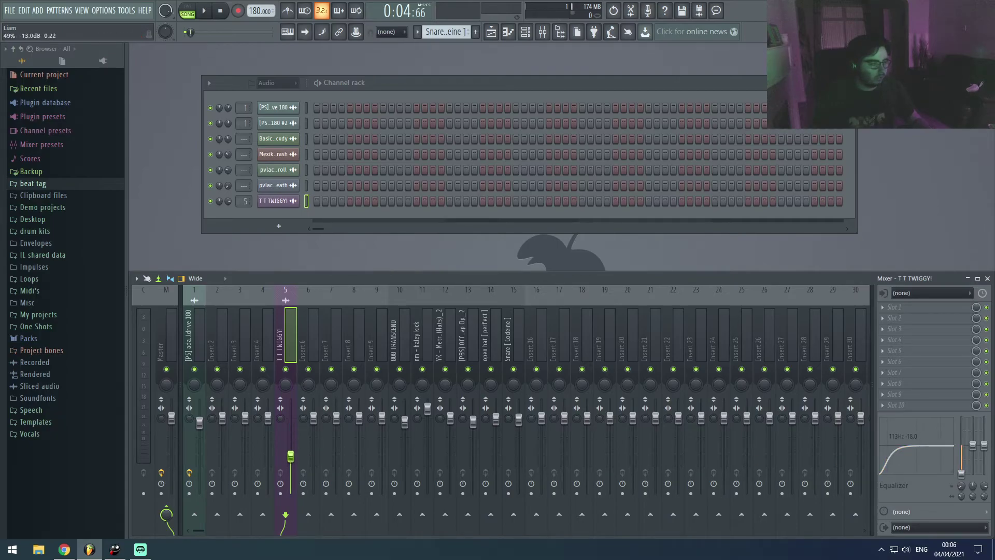
pyautogui.click(490, 32)
pyautogui.press('space')
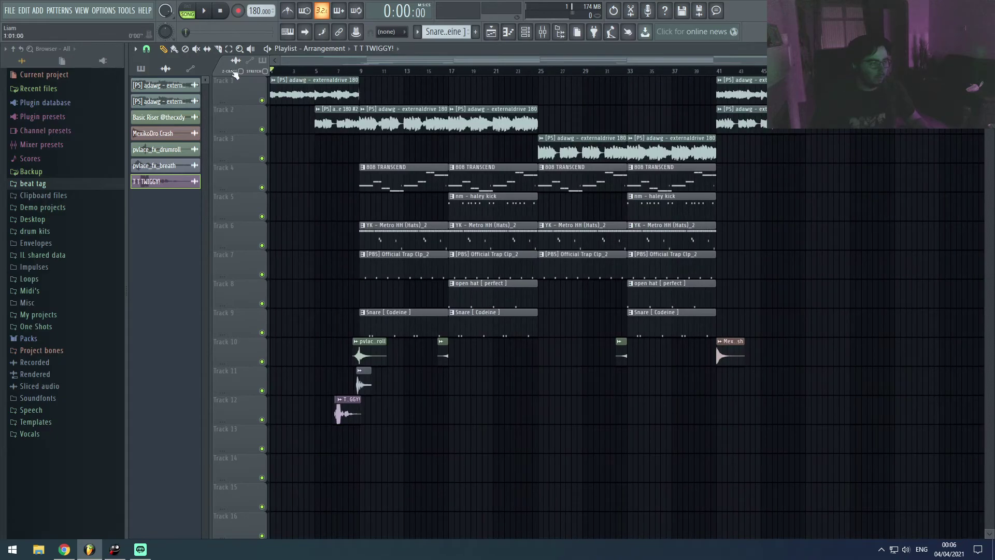
# Create an automation clip for the Fruity parametric EQ 2 mix level on the loop's mixer track and check the EQ curve
pyautogui.click(542, 32)
pyautogui.click(203, 337)
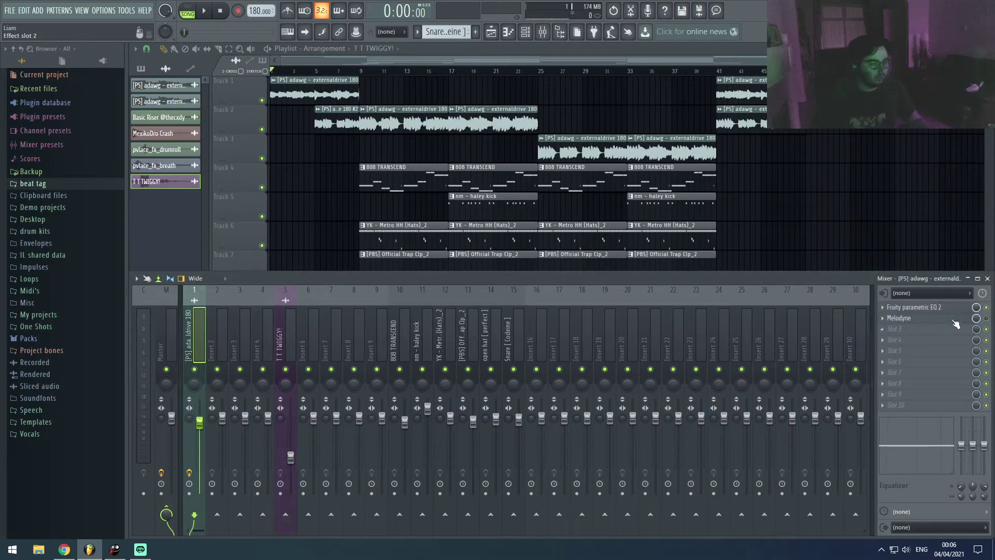
pyautogui.rightClick(975, 308)
pyautogui.click(956, 370)
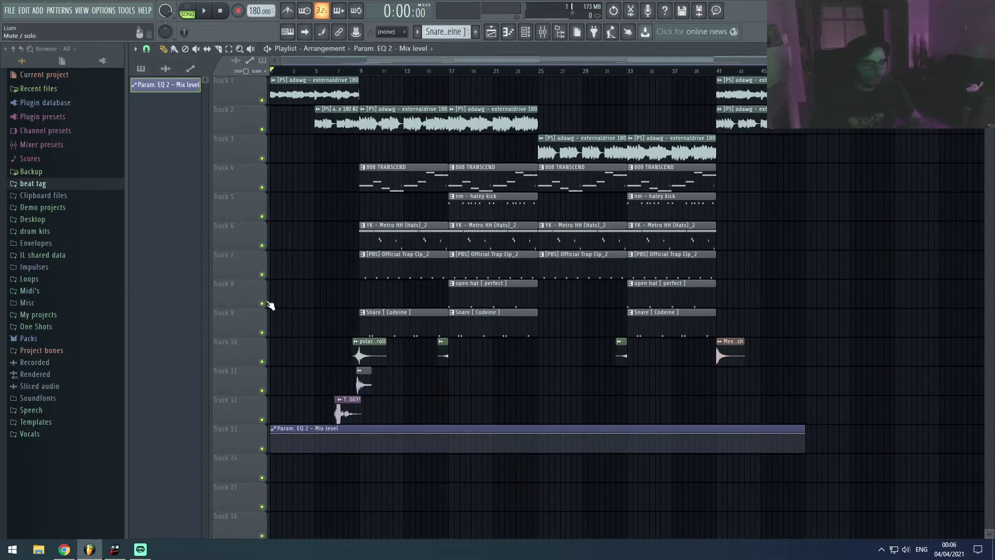
pyautogui.scroll(3, 270, 306)
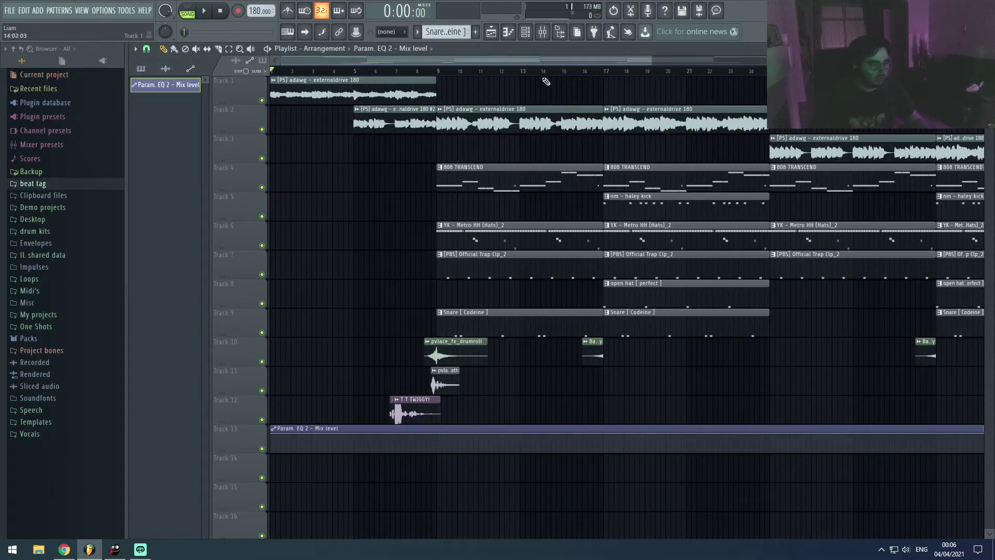
pyautogui.click(542, 31)
pyautogui.rightClick(974, 307)
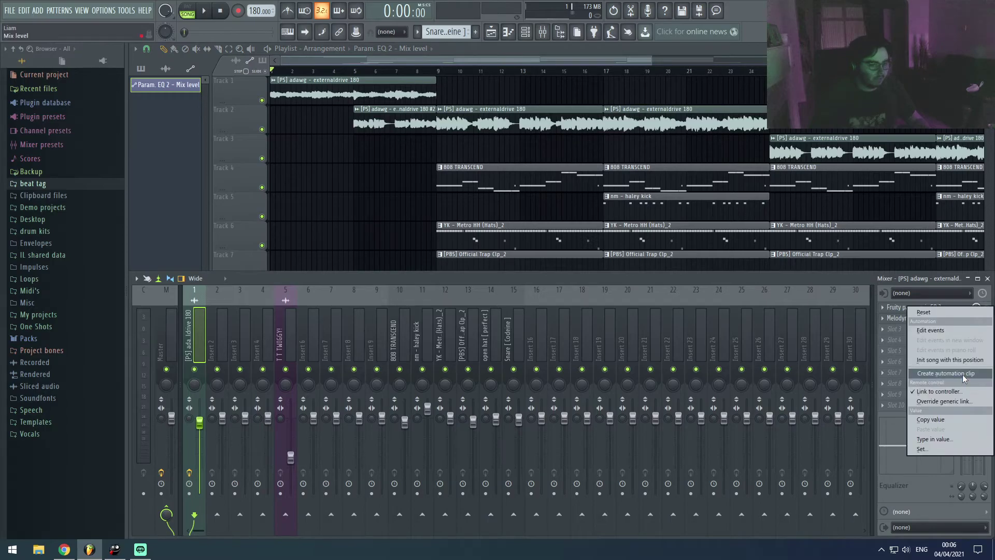
pyautogui.press('Escape')
pyautogui.click(912, 306)
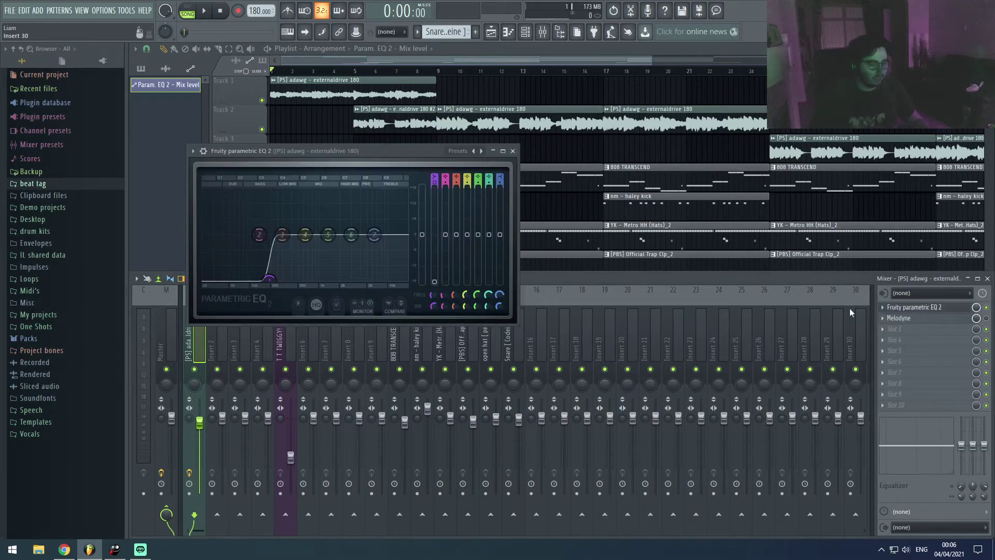
pyautogui.click(513, 151)
pyautogui.press('F9')
# Shape the EQ mix level automation to stay at minimum until bar 9, at 100% until bar 41, and at minimum to the end
pyautogui.scroll(3, 290, 284)
pyautogui.rightClick(571, 434)
pyautogui.rightClick(553, 439)
pyautogui.moveTo(561, 454); pyautogui.dragTo(576, 483)
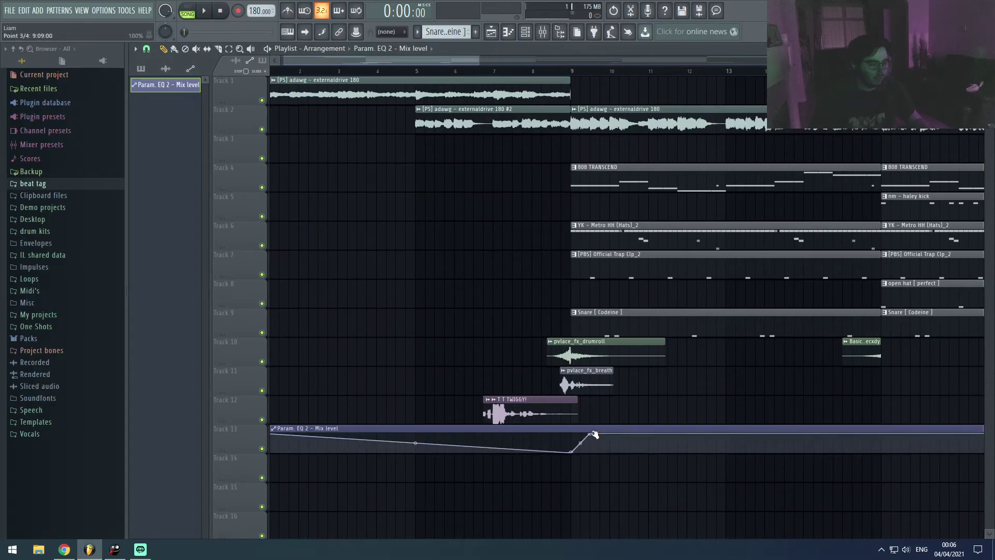
pyautogui.scroll(-4, 275, 440)
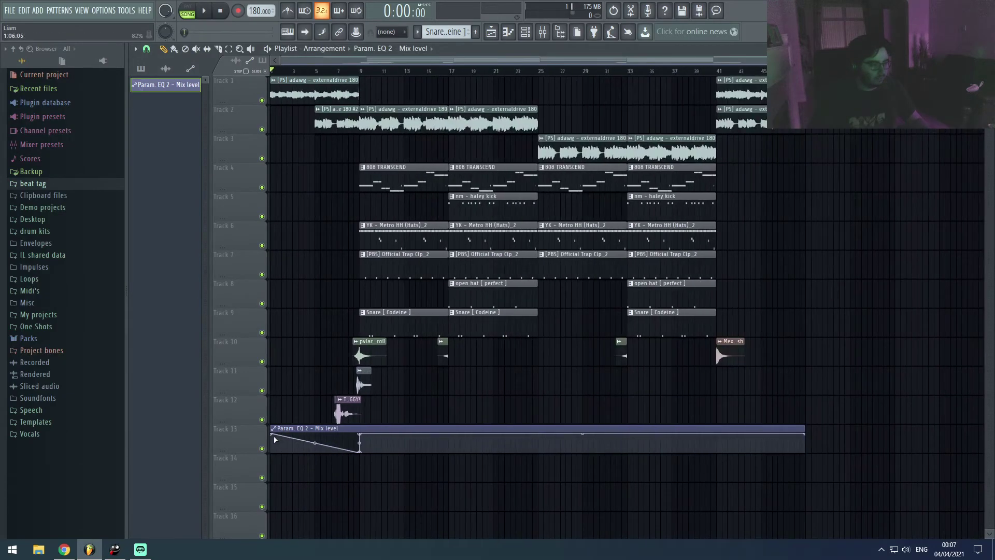
pyautogui.scroll(3, 639, 431)
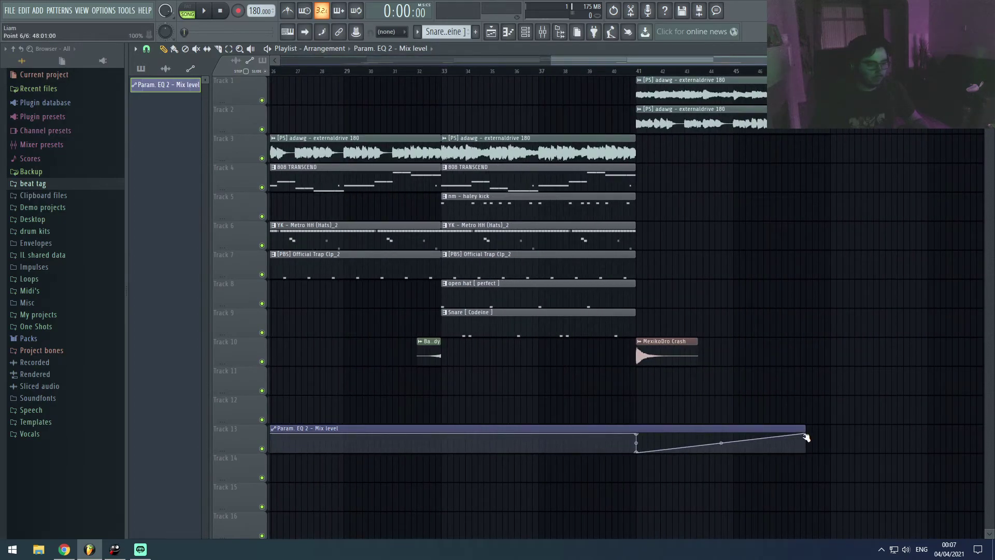
pyautogui.scroll(-4, 473, 406)
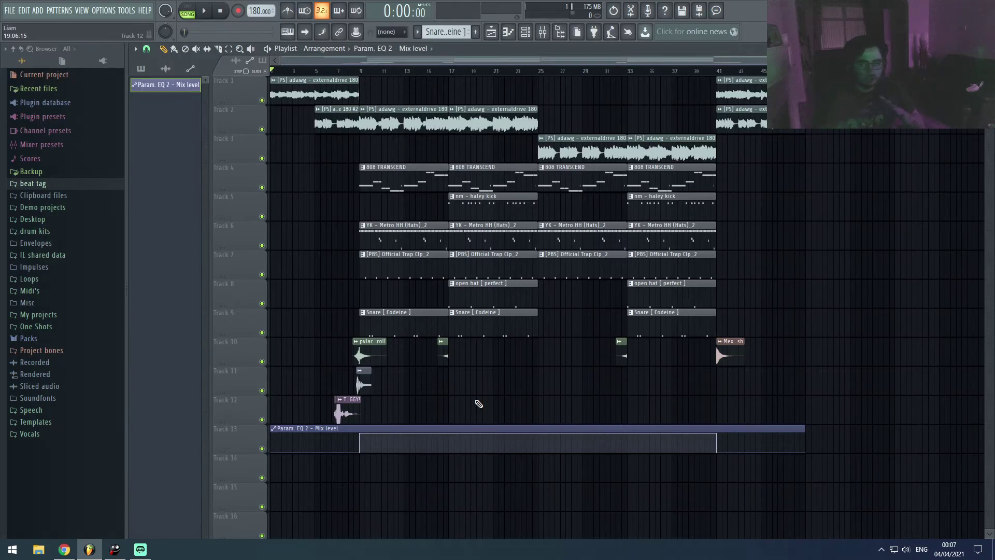
pyautogui.keyDown('ctrl'); pyautogui.moveTo(321, 217); pyautogui.dragTo(699, 288); pyautogui.keyUp('ctrl')
pyautogui.keyDown('ctrl'); pyautogui.moveTo(844, 233); pyautogui.dragTo(829, 93); pyautogui.keyUp('ctrl')
pyautogui.keyDown('ctrl'); pyautogui.click(834, 223); pyautogui.keyUp('ctrl')
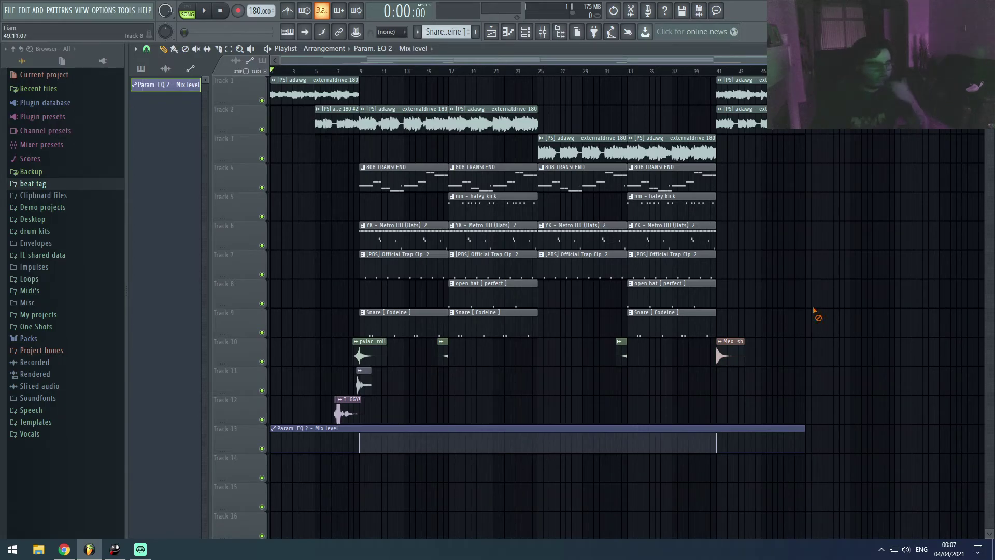
pyautogui.moveTo(819, 394); pyautogui.dragTo(322, 77)
pyautogui.click(553, 316)
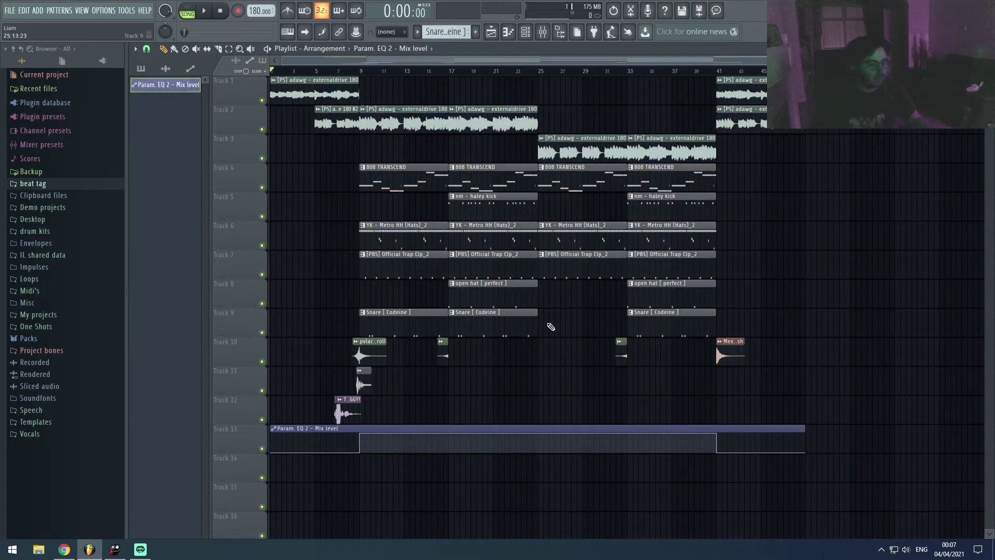
pyautogui.scroll(3, 280, 384)
pyautogui.scroll(-3, 777, 404)
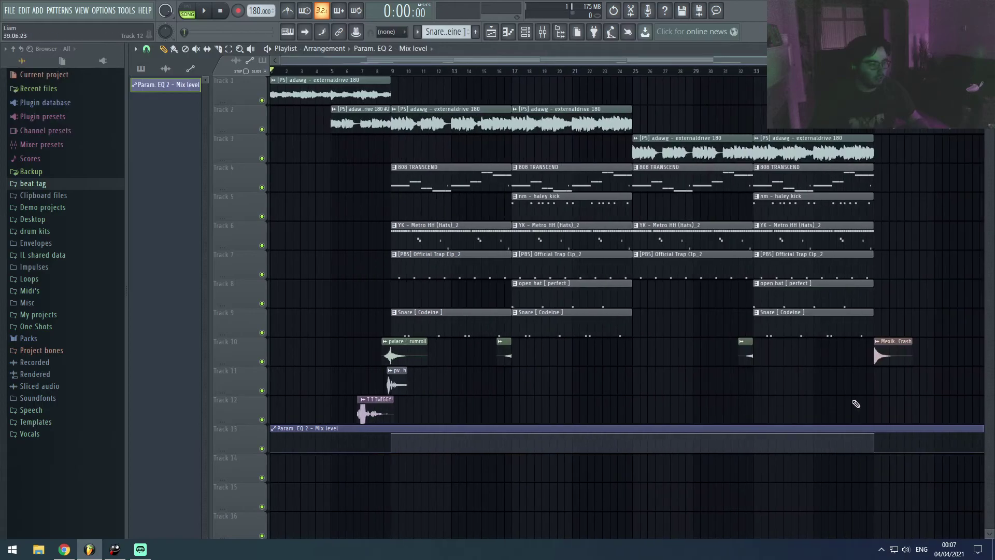
pyautogui.scroll(2, 329, 396)
pyautogui.scroll(-2, 330, 397)
pyautogui.moveTo(828, 423); pyautogui.dragTo(369, 55)
pyautogui.click(508, 389)
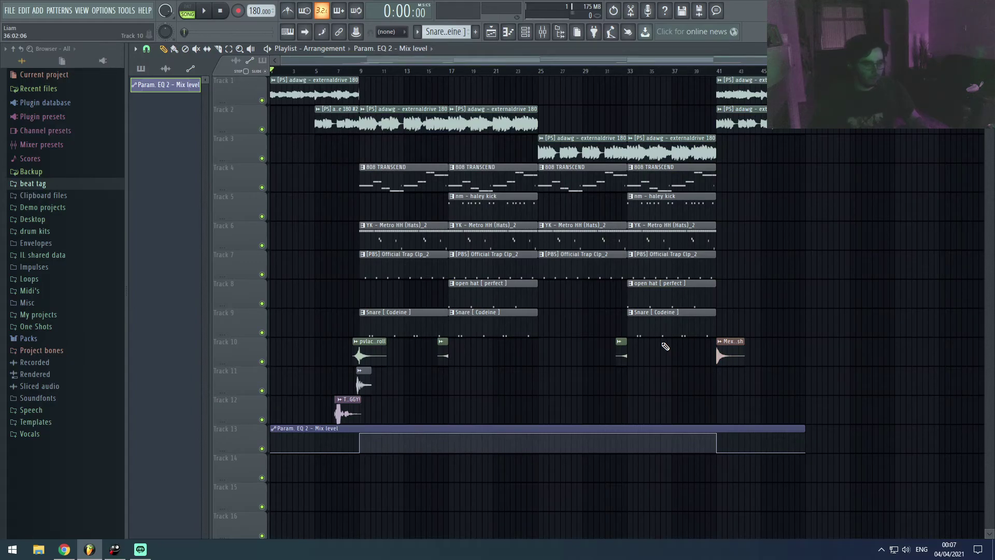
# Try duplicating the clips after the intro twice without the EQ automation, and undo both copies
pyautogui.moveTo(844, 412); pyautogui.dragTo(344, 78)
pyautogui.hotkey('ctrl', 'b')
pyautogui.hotkey('ctrl', 'b')
pyautogui.scroll(-3, 383, 302)
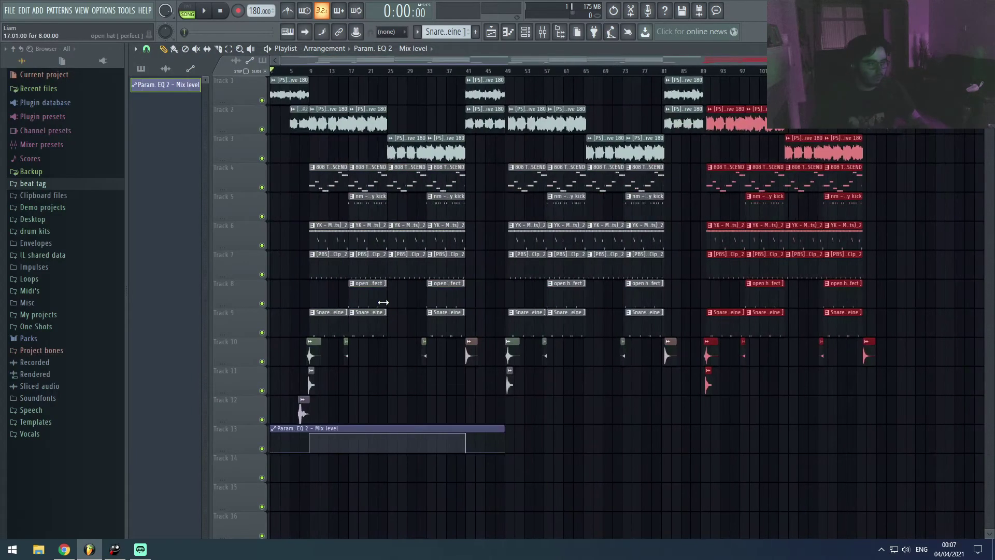
pyautogui.hotkey('ctrl', 'z')
pyautogui.hotkey('ctrl', 'z')
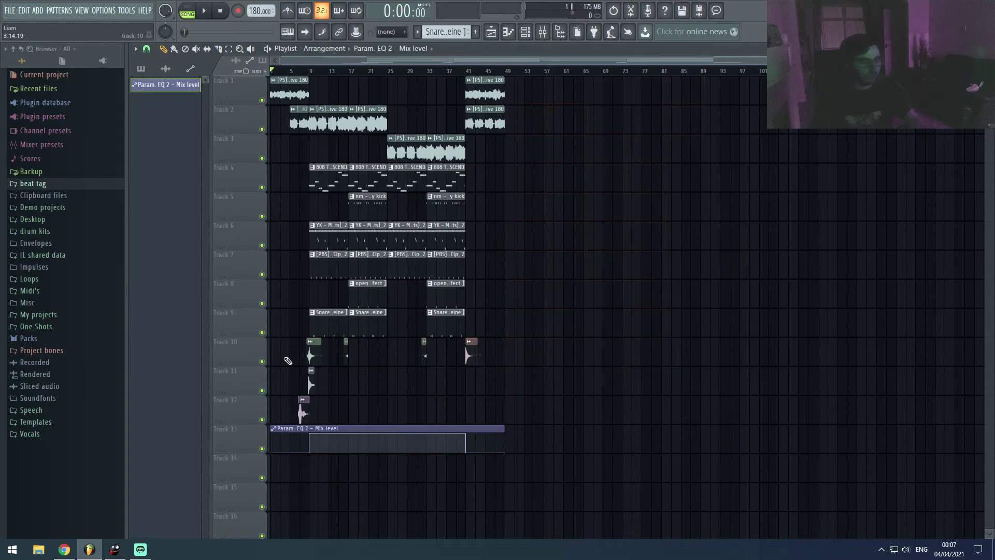
# Slice the Param. EQ 2 mix level automation clip on Track 13 at bar 9
pyautogui.scroll(4, 441, 105)
pyautogui.moveTo(374, 71); pyautogui.dragTo(357, 71)
pyautogui.scroll(-4, 461, 336)
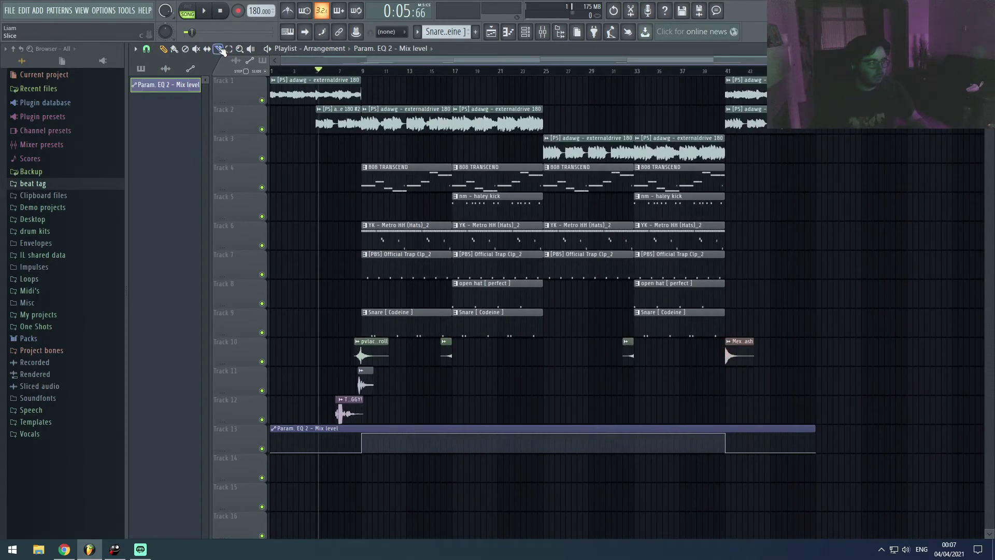
pyautogui.click(220, 48)
pyautogui.scroll(4, 400, 433)
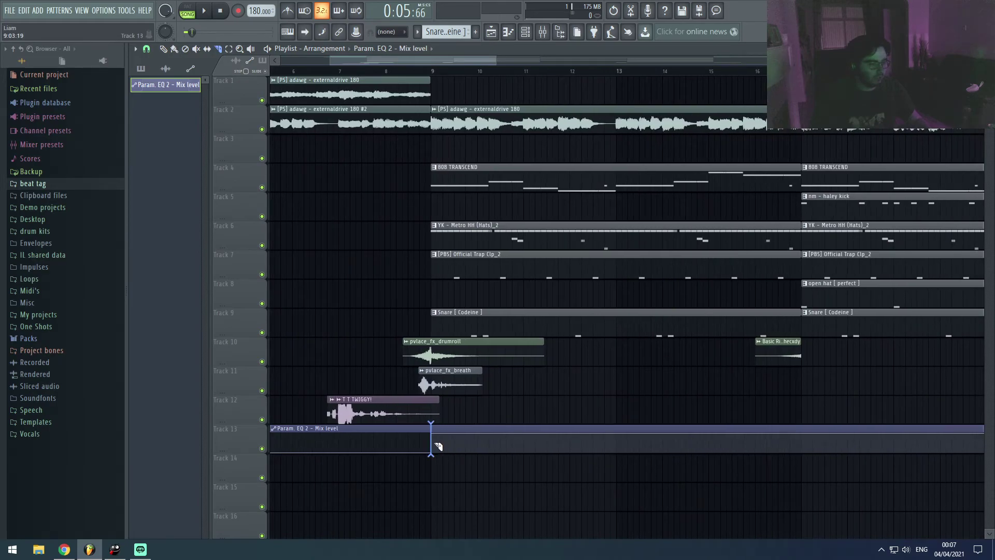
pyautogui.scroll(-4, 444, 433)
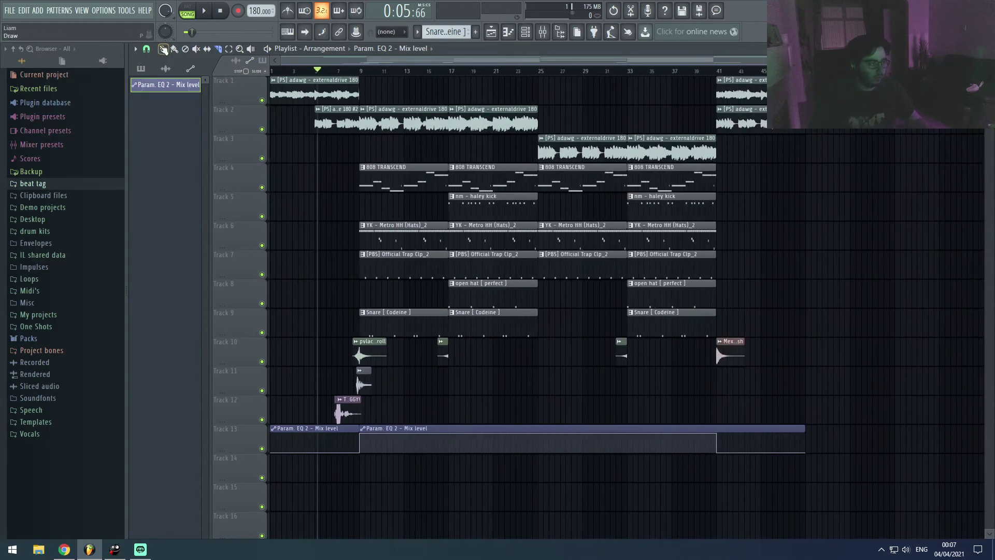
# Duplicate all clips after the intro, including the sliced EQ automation, and align the copy to bar 49
pyautogui.moveTo(913, 474); pyautogui.dragTo(366, 78)
pyautogui.hotkey('ctrl', 'b')
pyautogui.scroll(6, 470, 270)
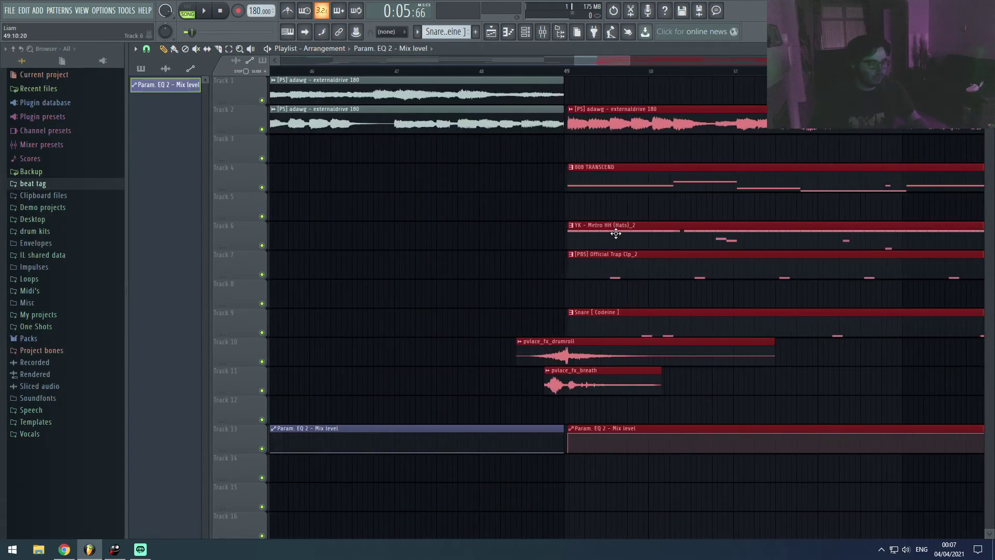
pyautogui.scroll(4, 646, 262)
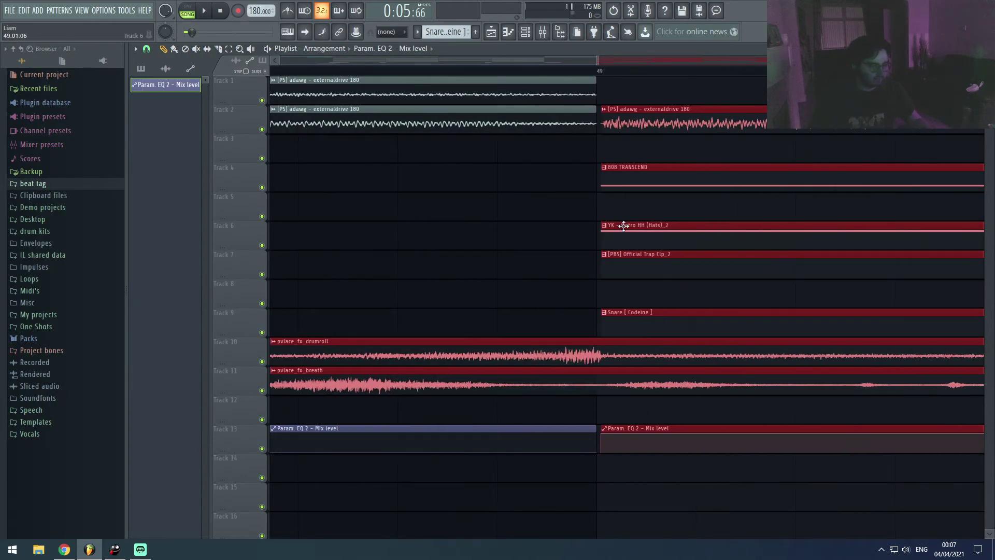
pyautogui.scroll(-10, 621, 225)
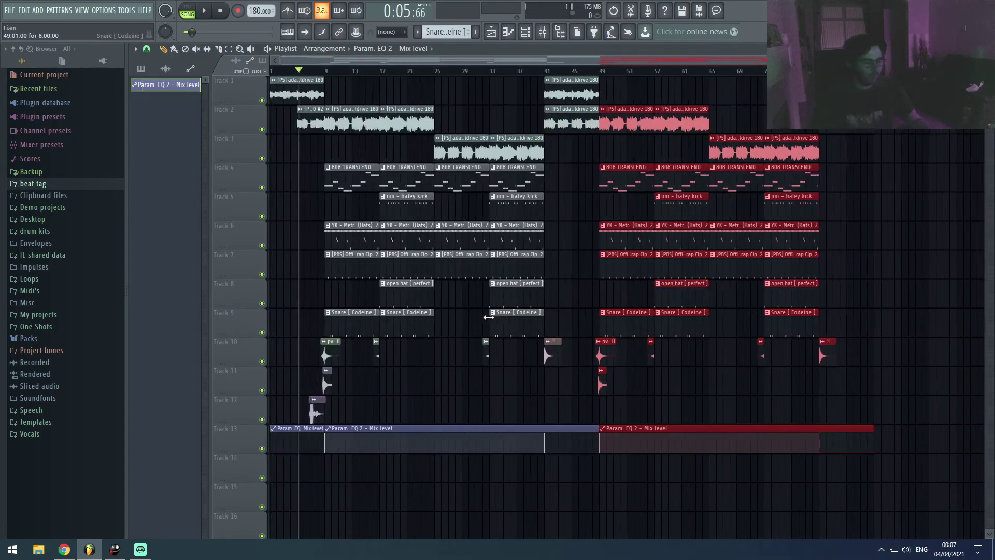
# Duplicate the selected section once more, align the second copy to bar 89 and clear the selection
pyautogui.click(860, 70)
pyautogui.moveTo(270, 32); pyautogui.dragTo(184, 32)
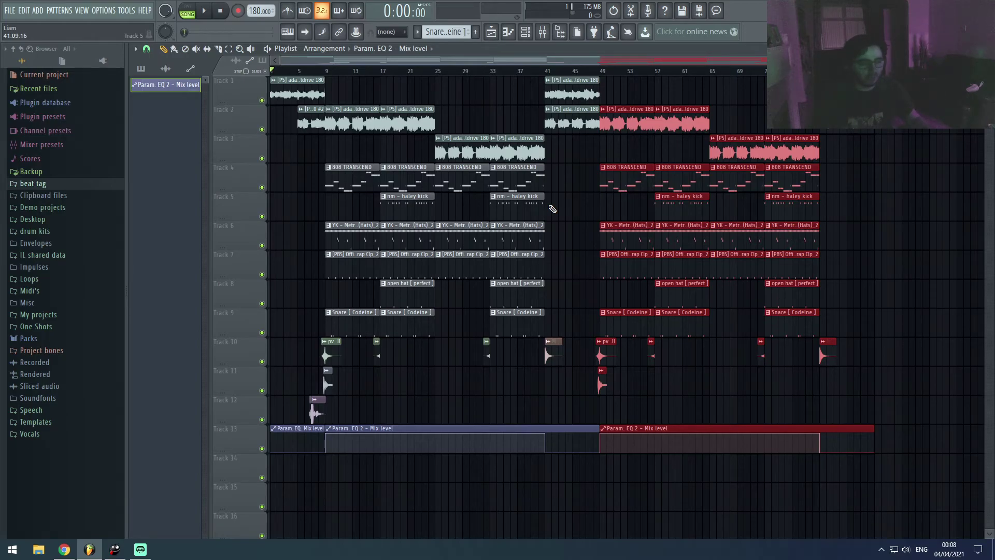
pyautogui.scroll(15, 552, 208)
pyautogui.scroll(8, 625, 233)
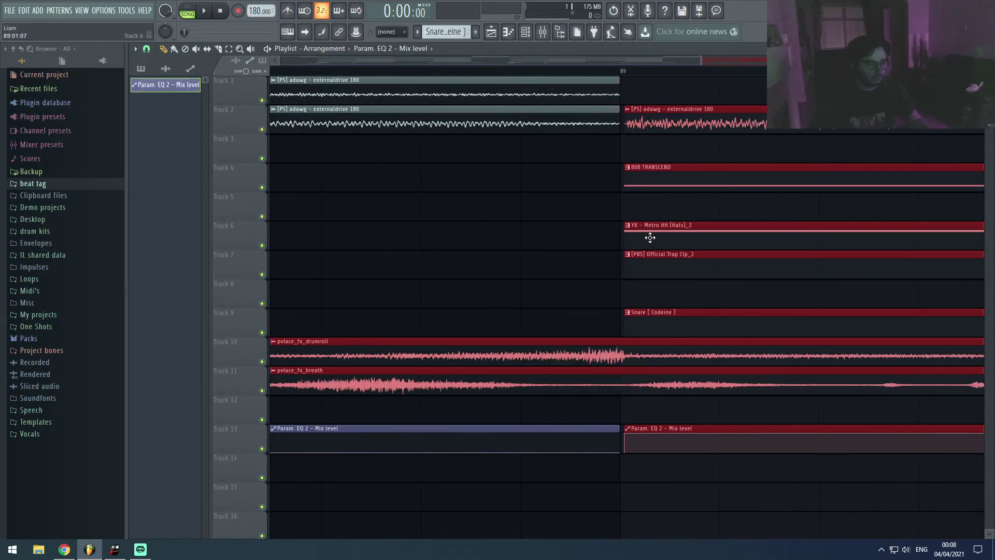
pyautogui.scroll(-20, 596, 291)
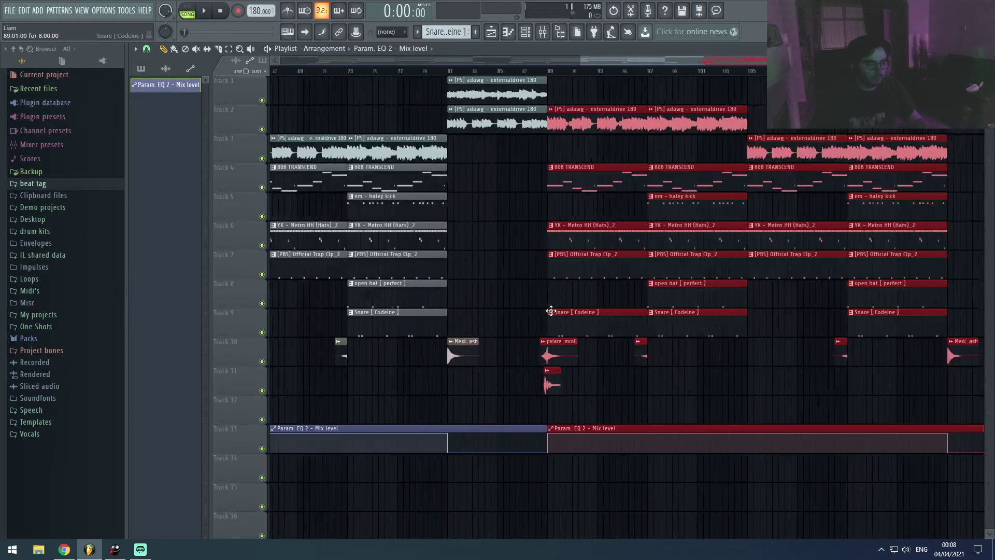
pyautogui.click(405, 298)
# Create a Master volume automation clip on Track 14 and copy the value of its starting point
pyautogui.rightClick(169, 10)
pyautogui.click(208, 74)
pyautogui.rightClick(273, 466)
pyautogui.click(306, 500)
# Add a point at bar 121 of the Master volume automation, level with its start, and lower the end point at bar 129 for a fade-out
pyautogui.scroll(6, 890, 485)
pyautogui.scroll(1, 823, 488)
pyautogui.click(808, 469)
pyautogui.hotkey('ctrl', 'z')
pyautogui.rightClick(807, 467)
pyautogui.rightClick(806, 466)
pyautogui.click(834, 512)
pyautogui.scroll(-4, 841, 501)
pyautogui.moveTo(930, 476); pyautogui.dragTo(927, 481)
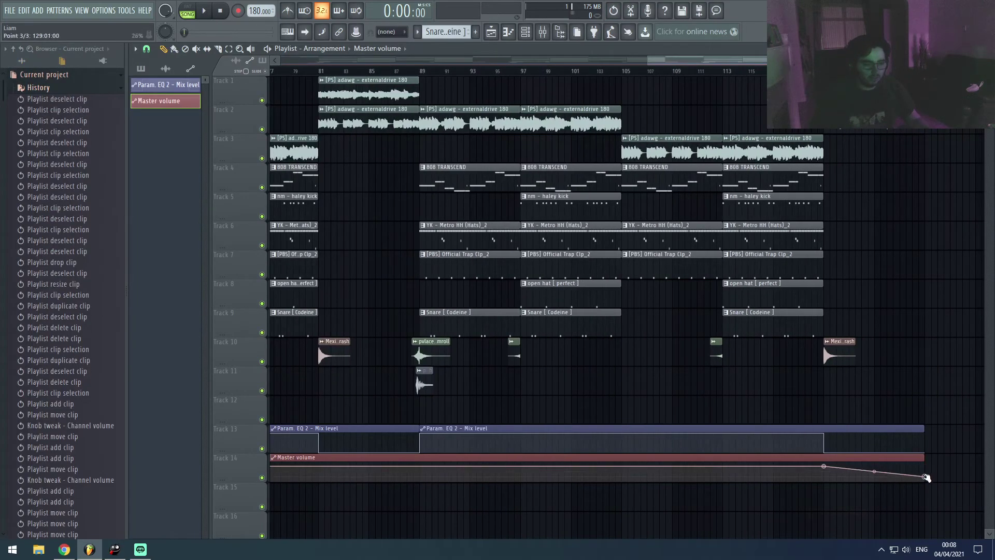
pyautogui.scroll(-2, 694, 451)
pyautogui.click(50, 75)
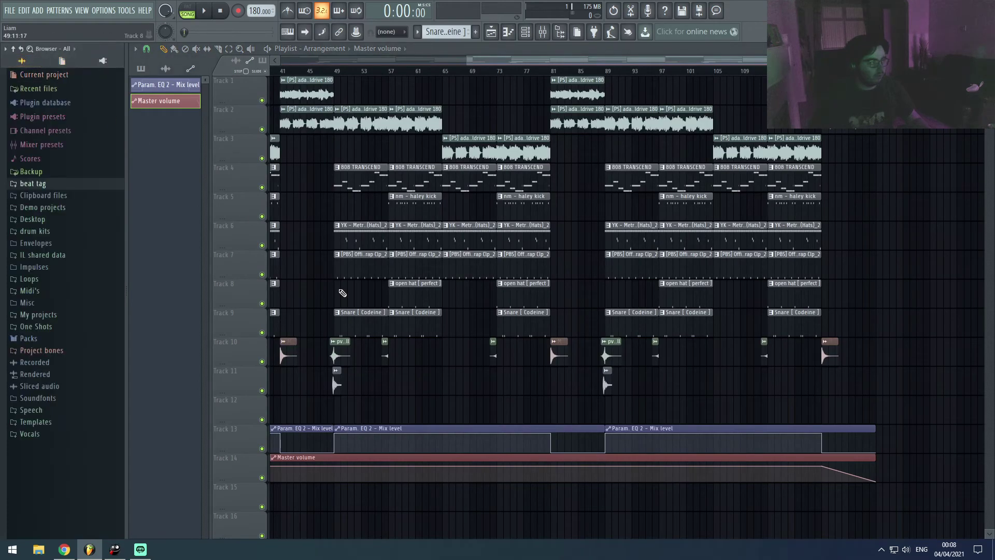
pyautogui.scroll(-2, 296, 303)
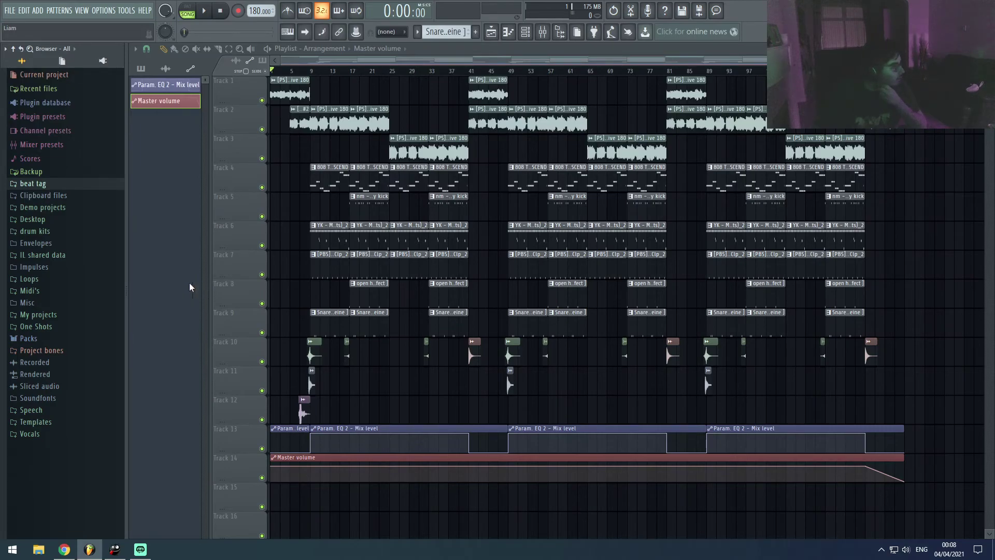
pyautogui.click(140, 68)
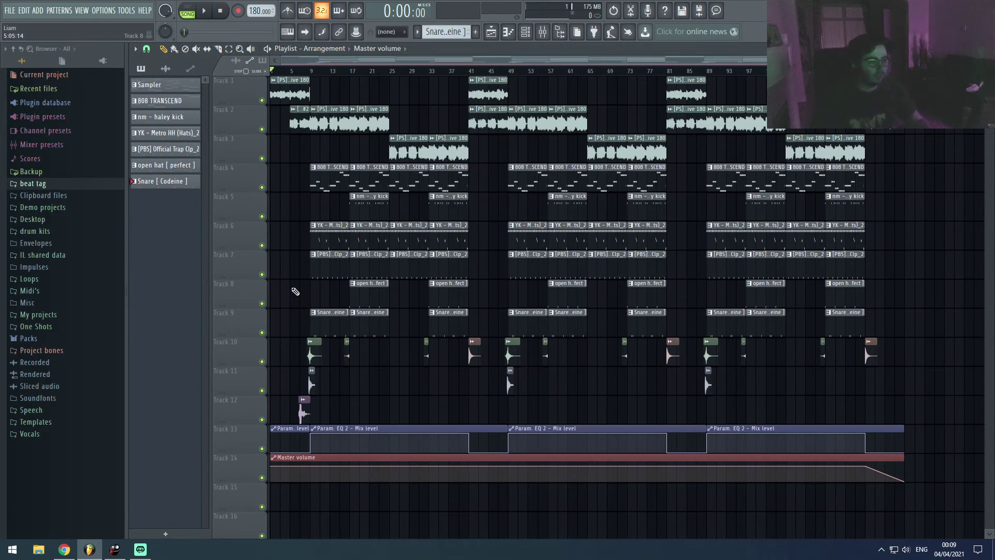
pyautogui.scroll(3, 280, 288)
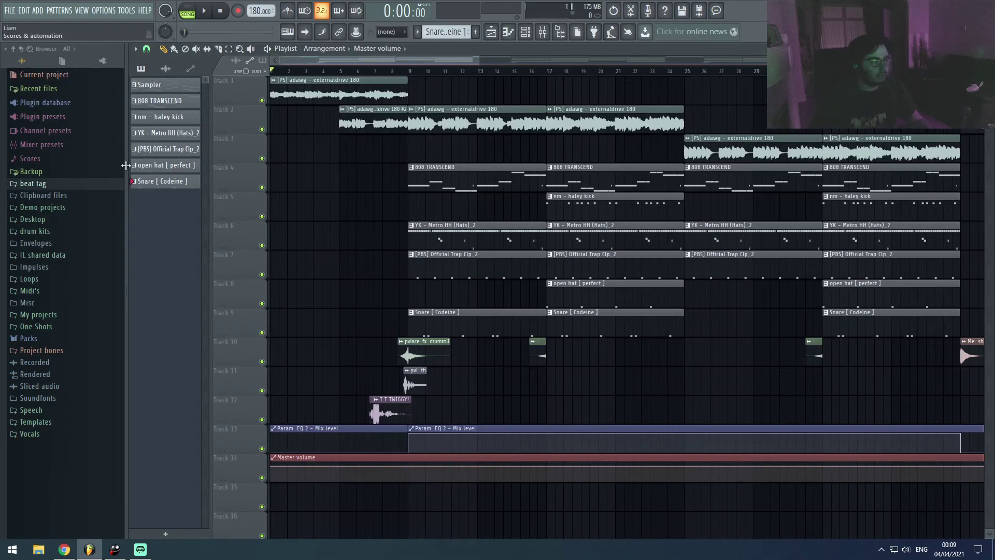
pyautogui.scroll(-1, 249, 306)
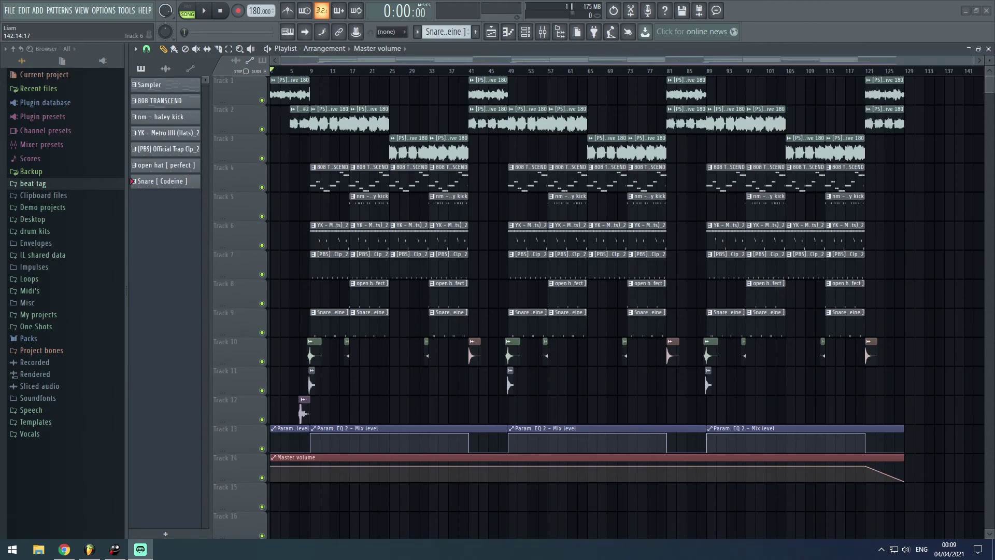
# Play the full arrangement from the start and slightly lower the T T TWIGGY! beat tag's fader on mixer track 5
pyautogui.press('space')
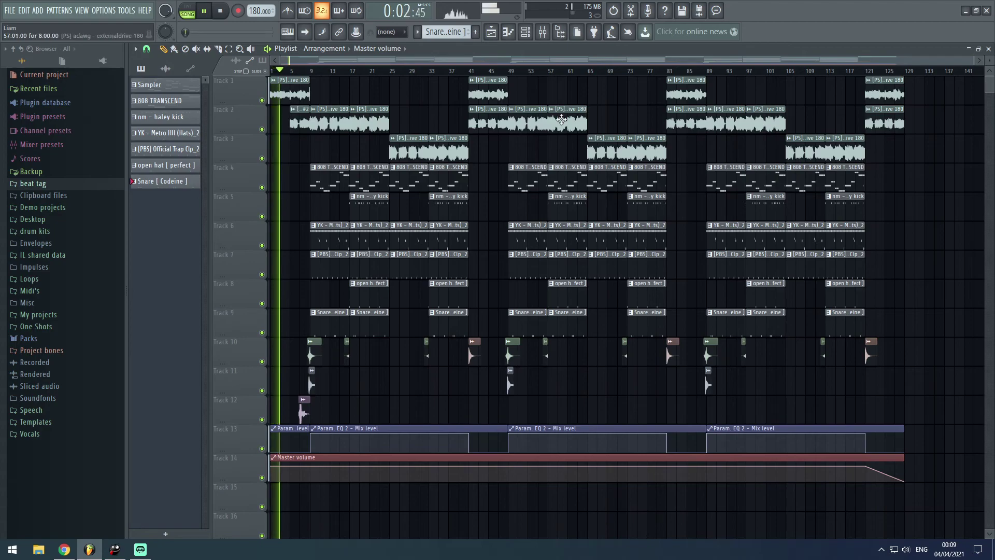
pyautogui.click(542, 32)
pyautogui.click(291, 458)
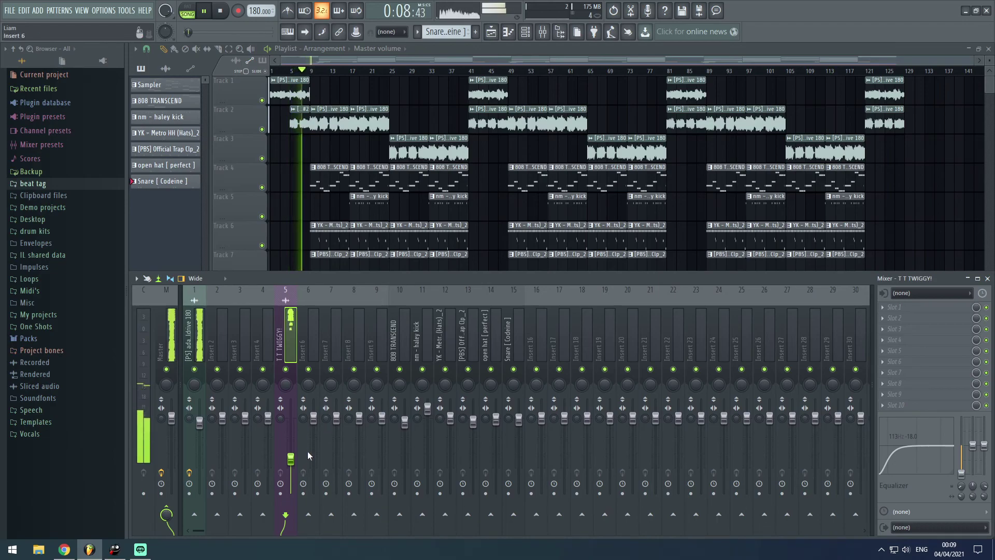
pyautogui.press('F9')
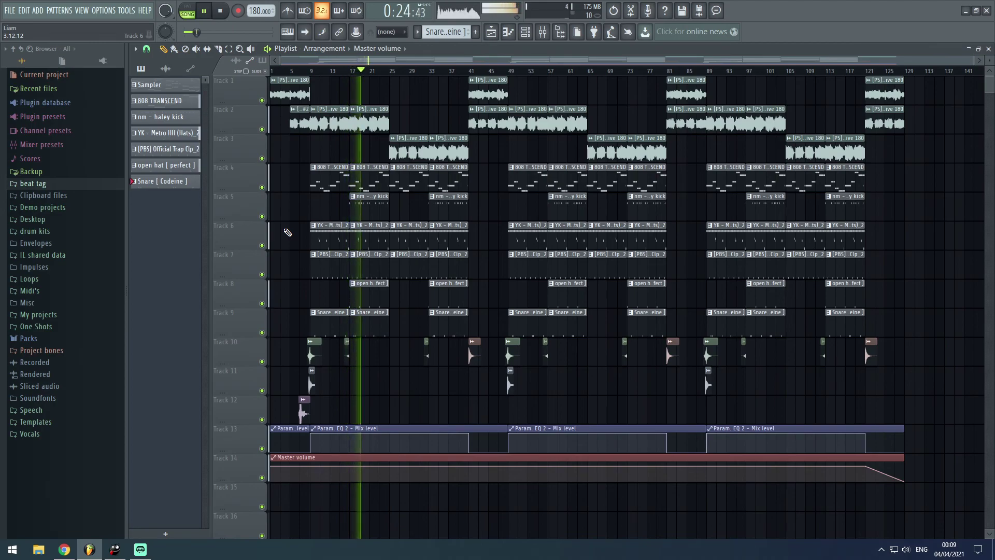
# Slightly lower the externaldrive 180 loop's fader on mixer track 1
pyautogui.click(542, 32)
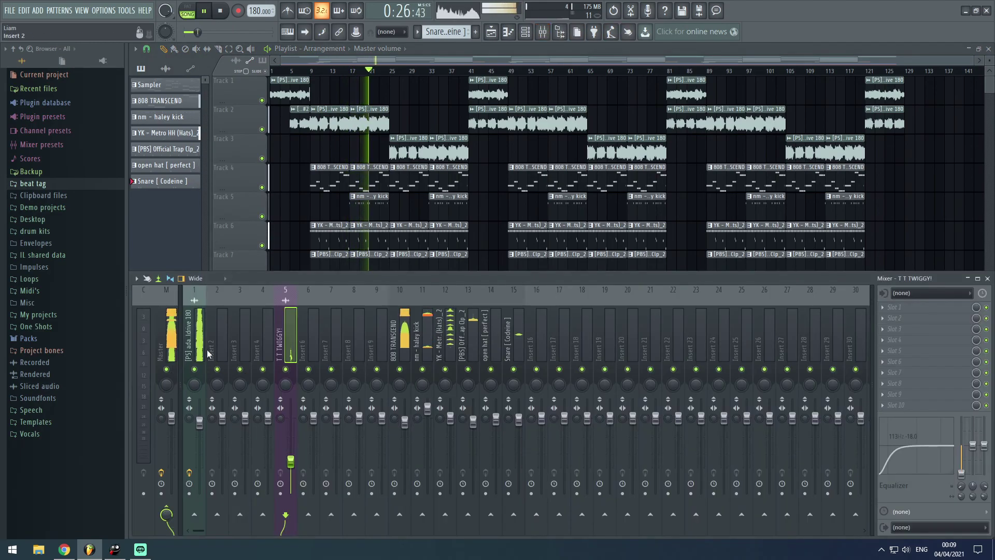
pyautogui.click(201, 424)
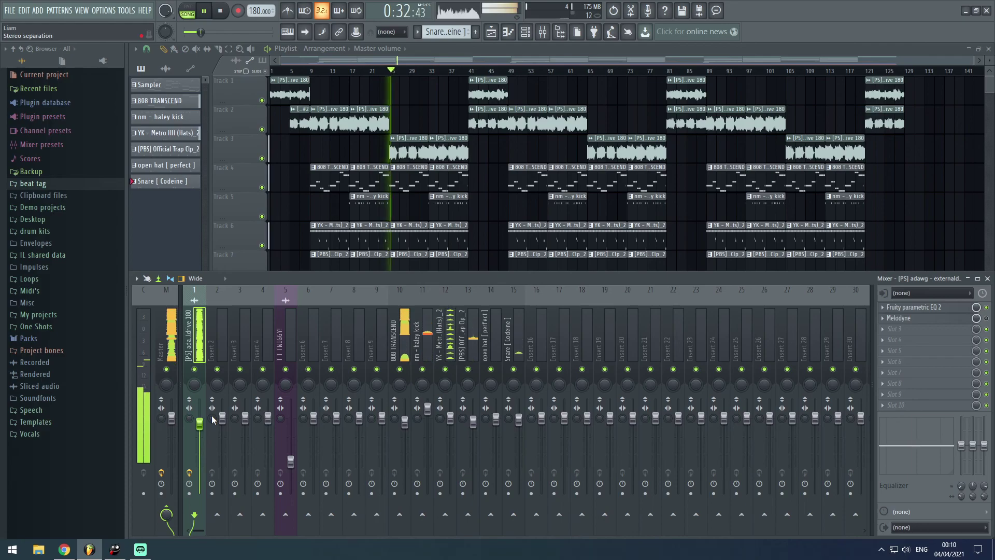
# Make the 808 TRANSCEND clip at bar 25 unique and transpose the C#6 notes at its end down an octave
pyautogui.click(399, 173)
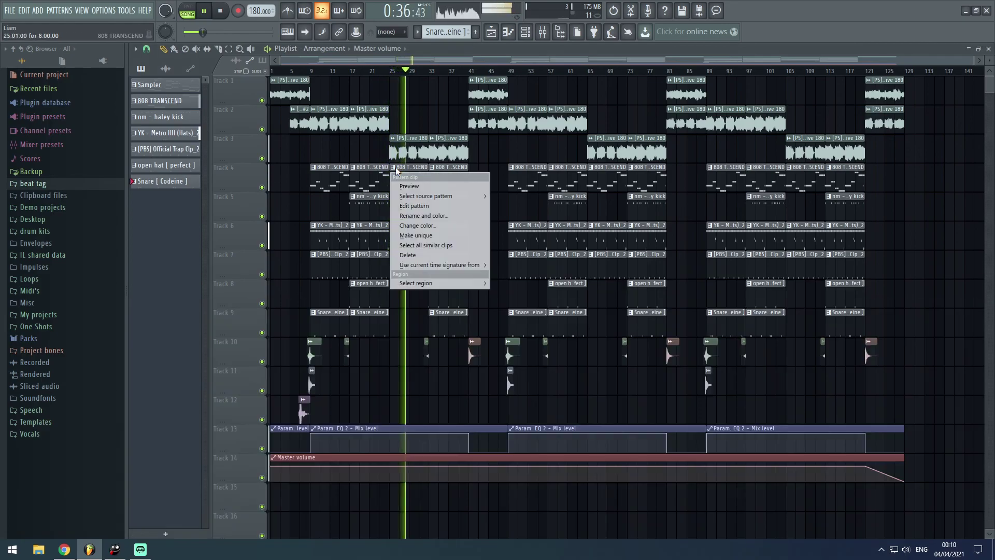
pyautogui.click(400, 238)
pyautogui.moveTo(630, 229); pyautogui.dragTo(541, 215)
pyautogui.hotkey('ctrl', 'Down')
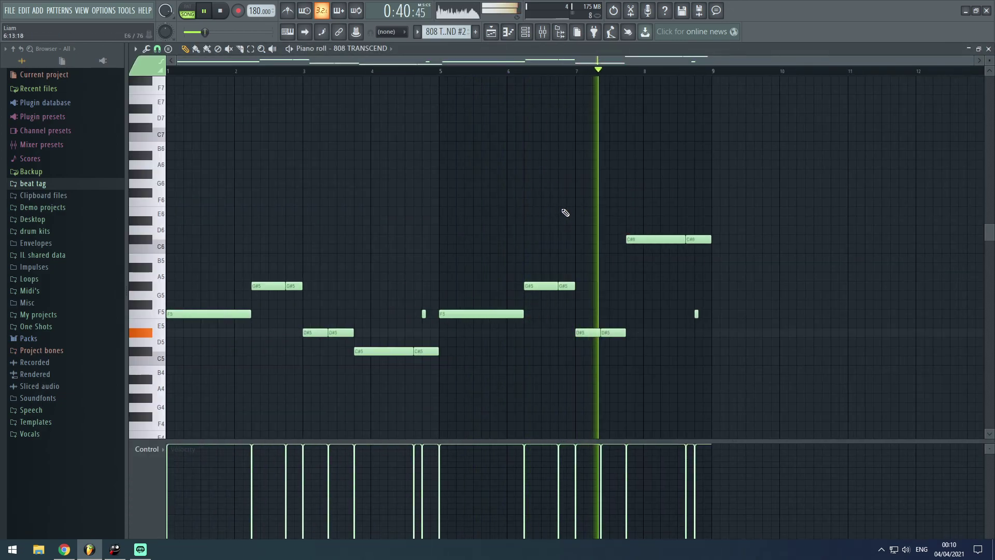
pyautogui.click(642, 238)
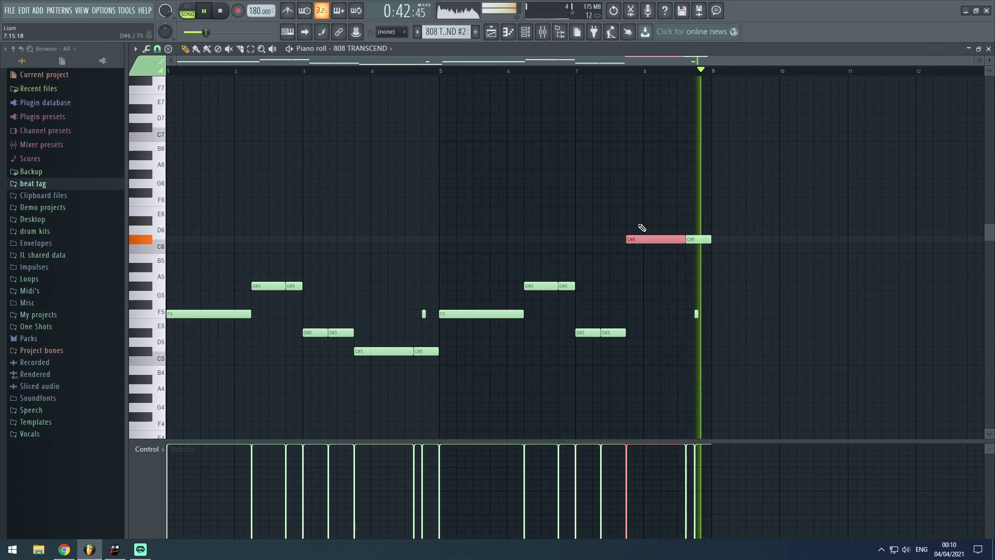
pyautogui.hotkey('ctrl', 'Down')
# Replace the 808 TRANSCEND clips at bars 65 and 105 with 808 TRANSCEND #2 and save the project
pyautogui.click(492, 33)
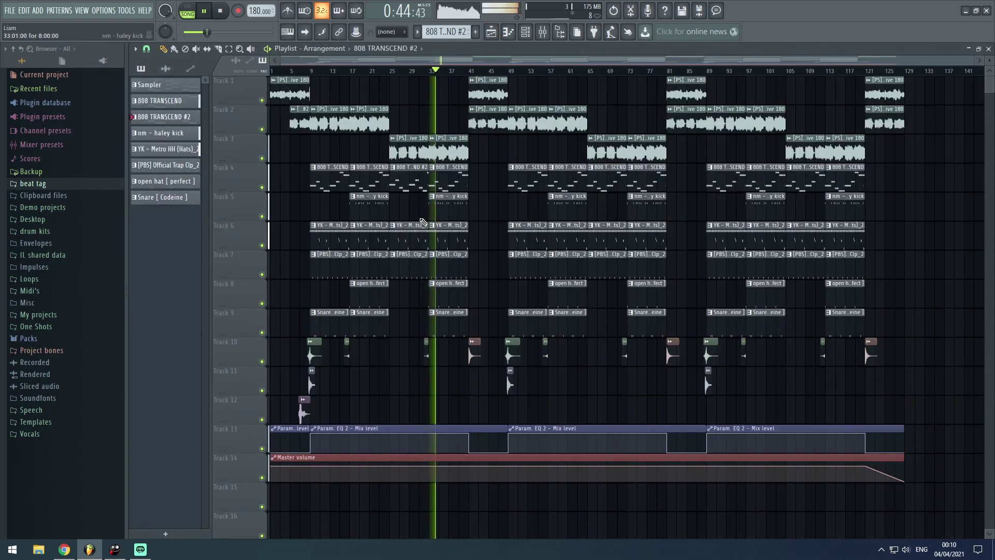
pyautogui.rightClick(607, 179)
pyautogui.click(591, 179)
pyautogui.rightClick(803, 182)
pyautogui.click(788, 182)
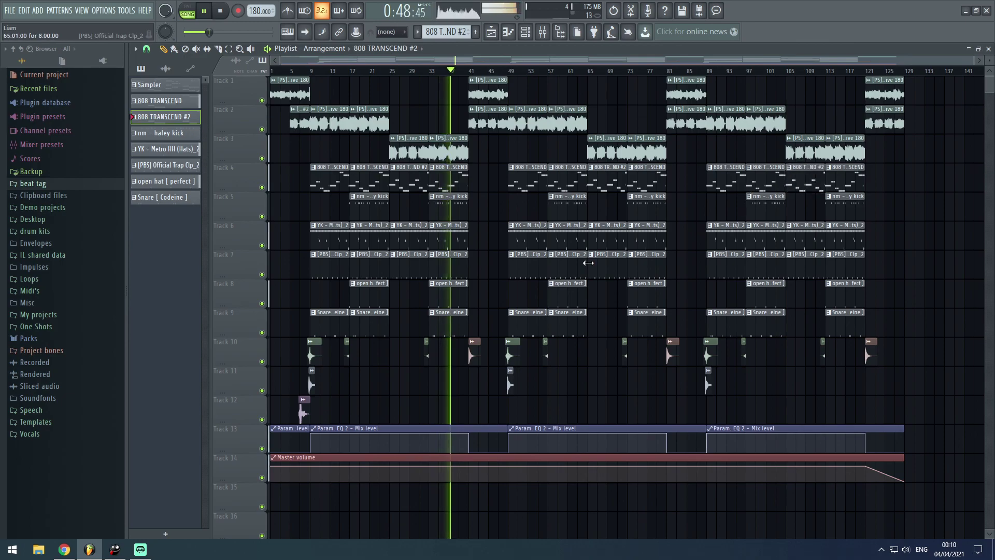
pyautogui.hotkey('ctrl', 's')
pyautogui.press('Escape')
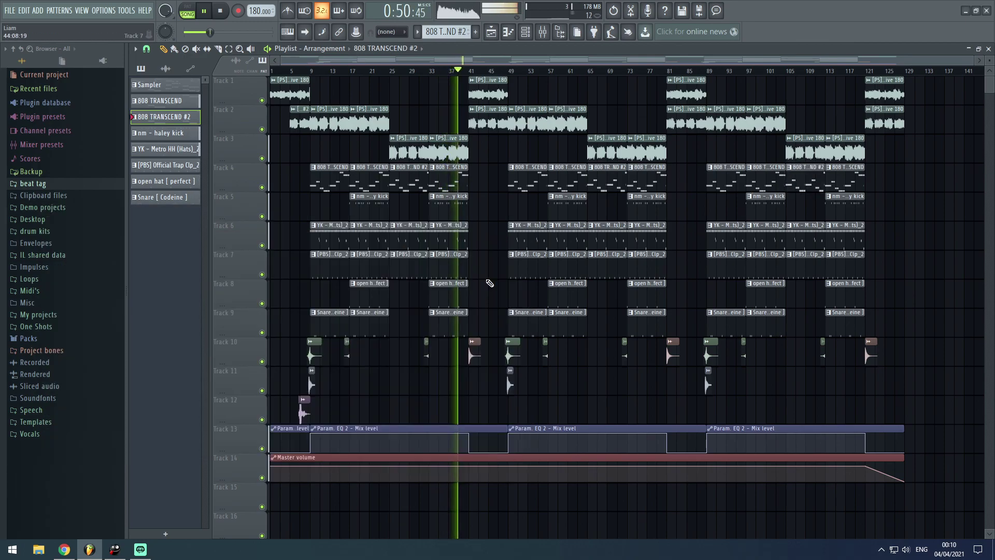